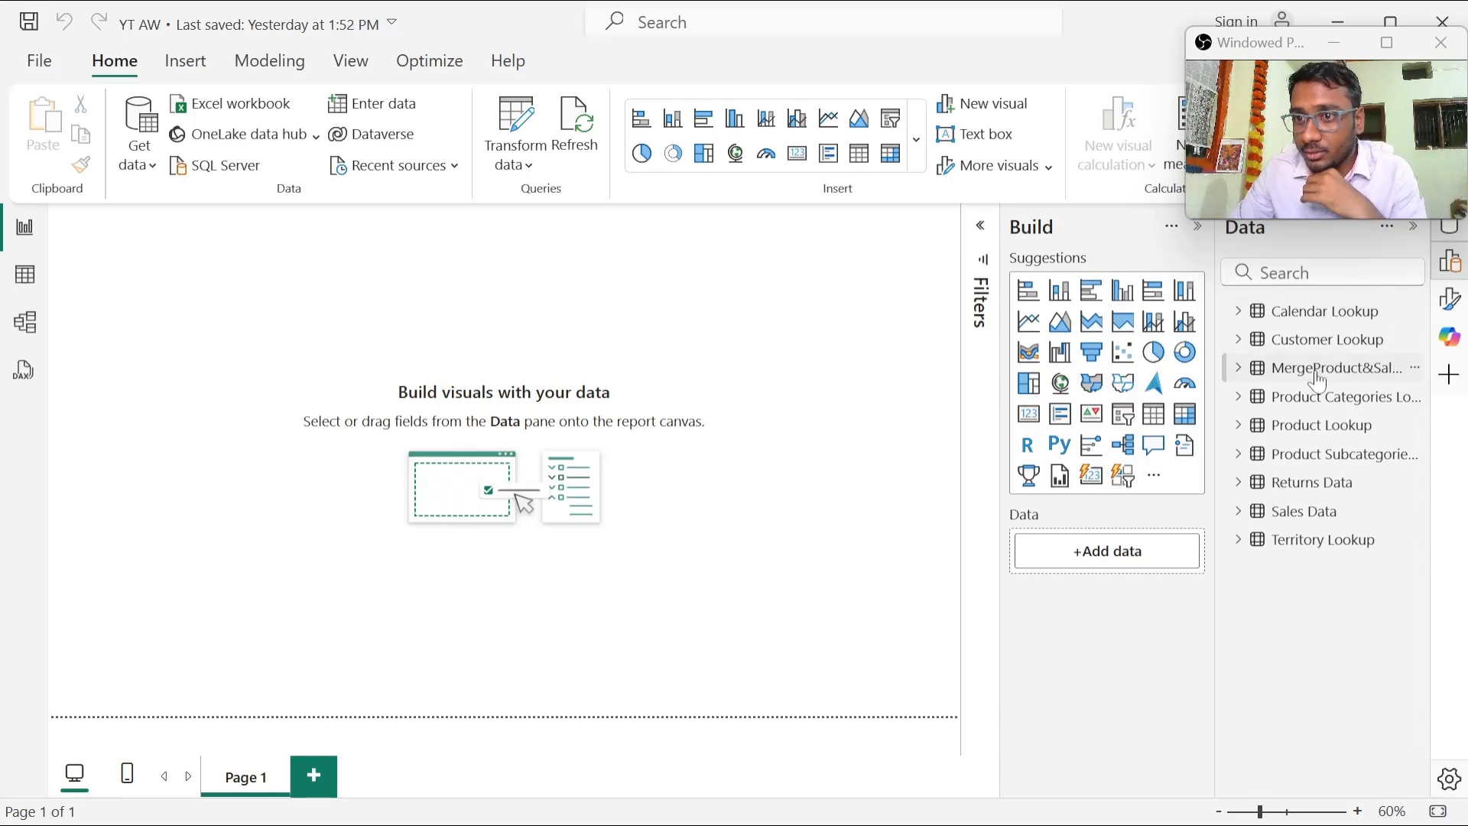
- Switch from the report to the table view and open the Power Query Editor for the data model
click(1317, 381)
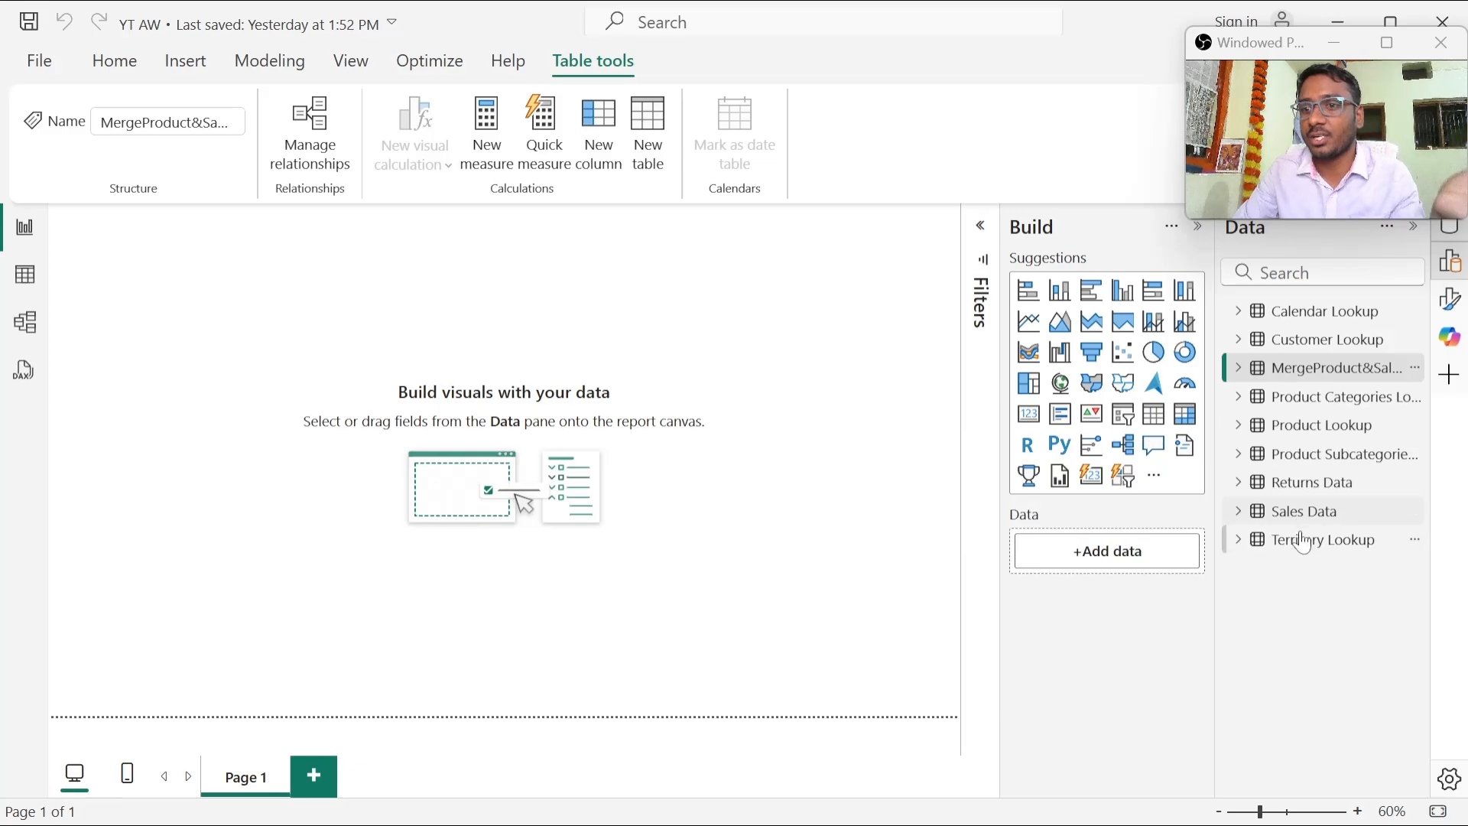
mouse_move(1306, 546)
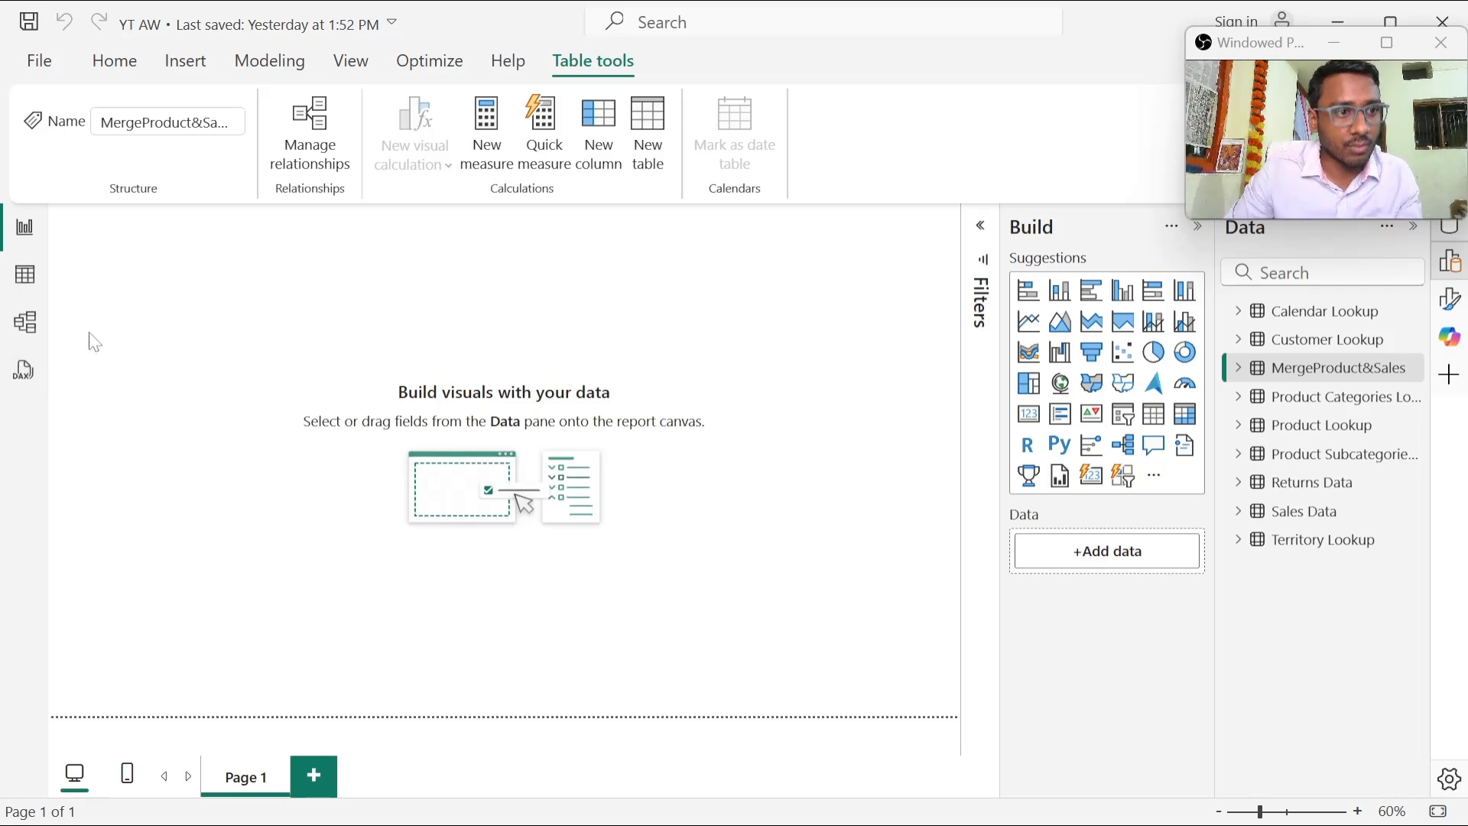
click(24, 226)
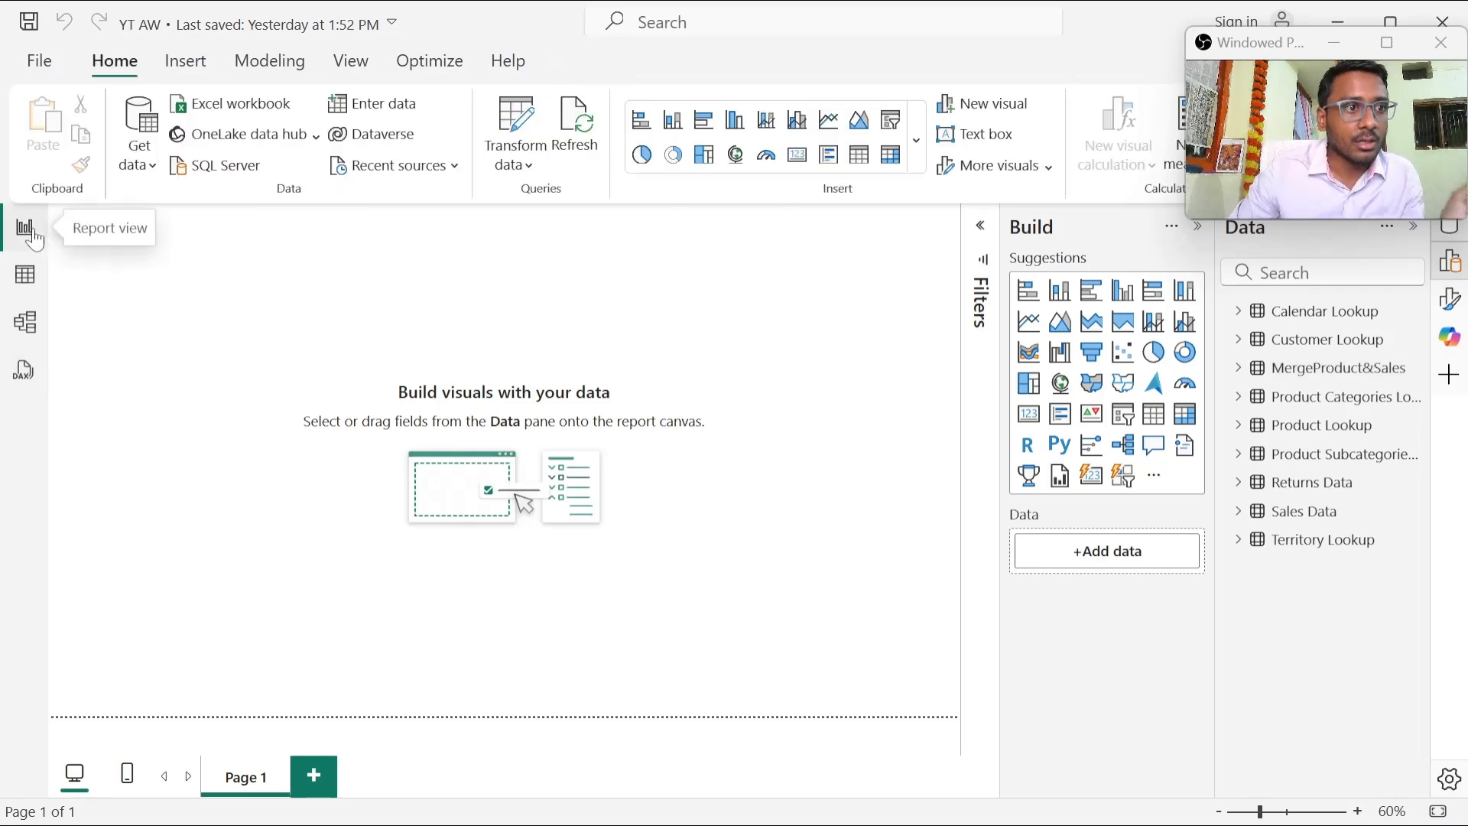
click(24, 279)
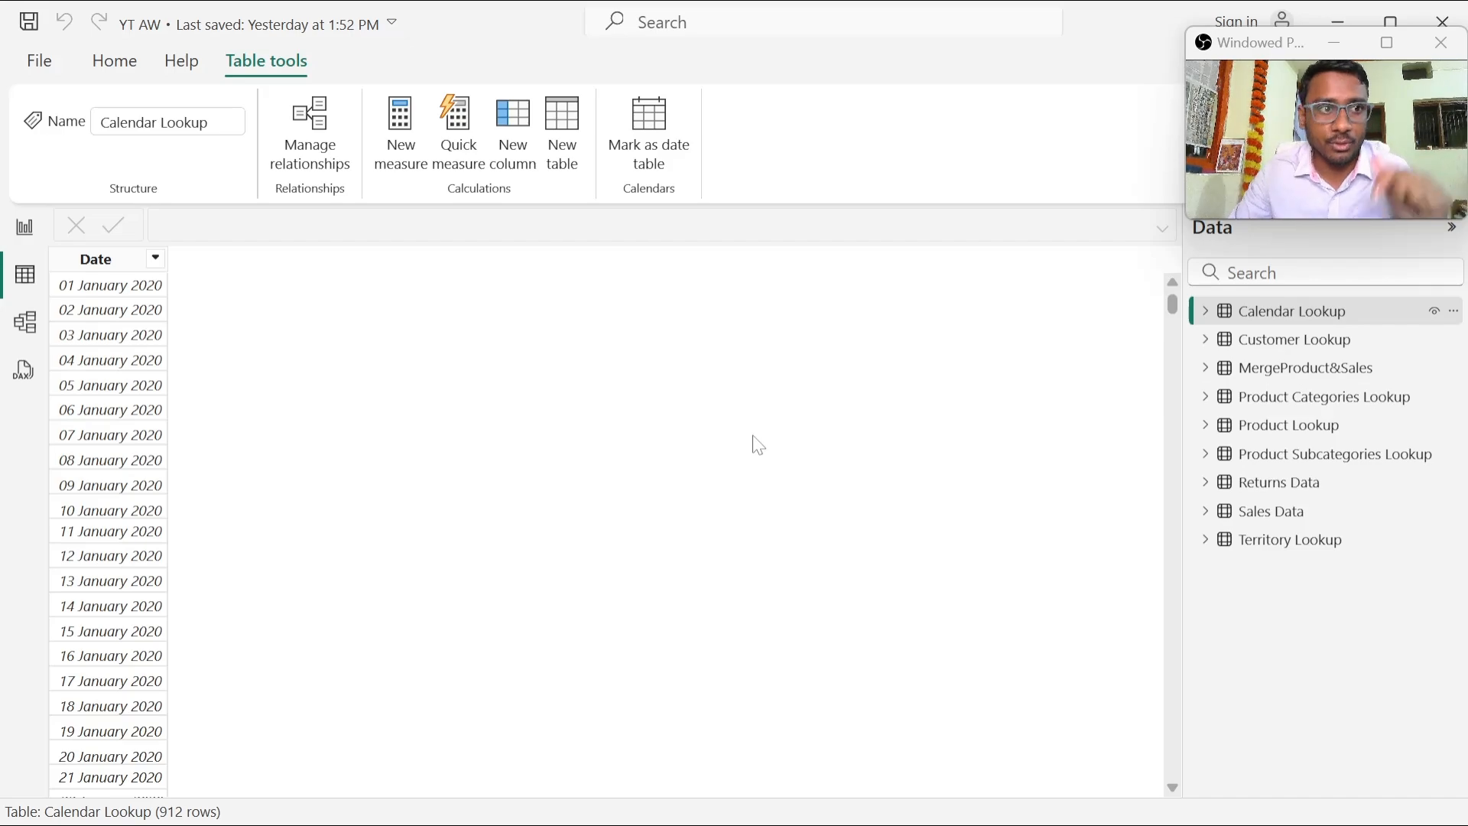
click(115, 61)
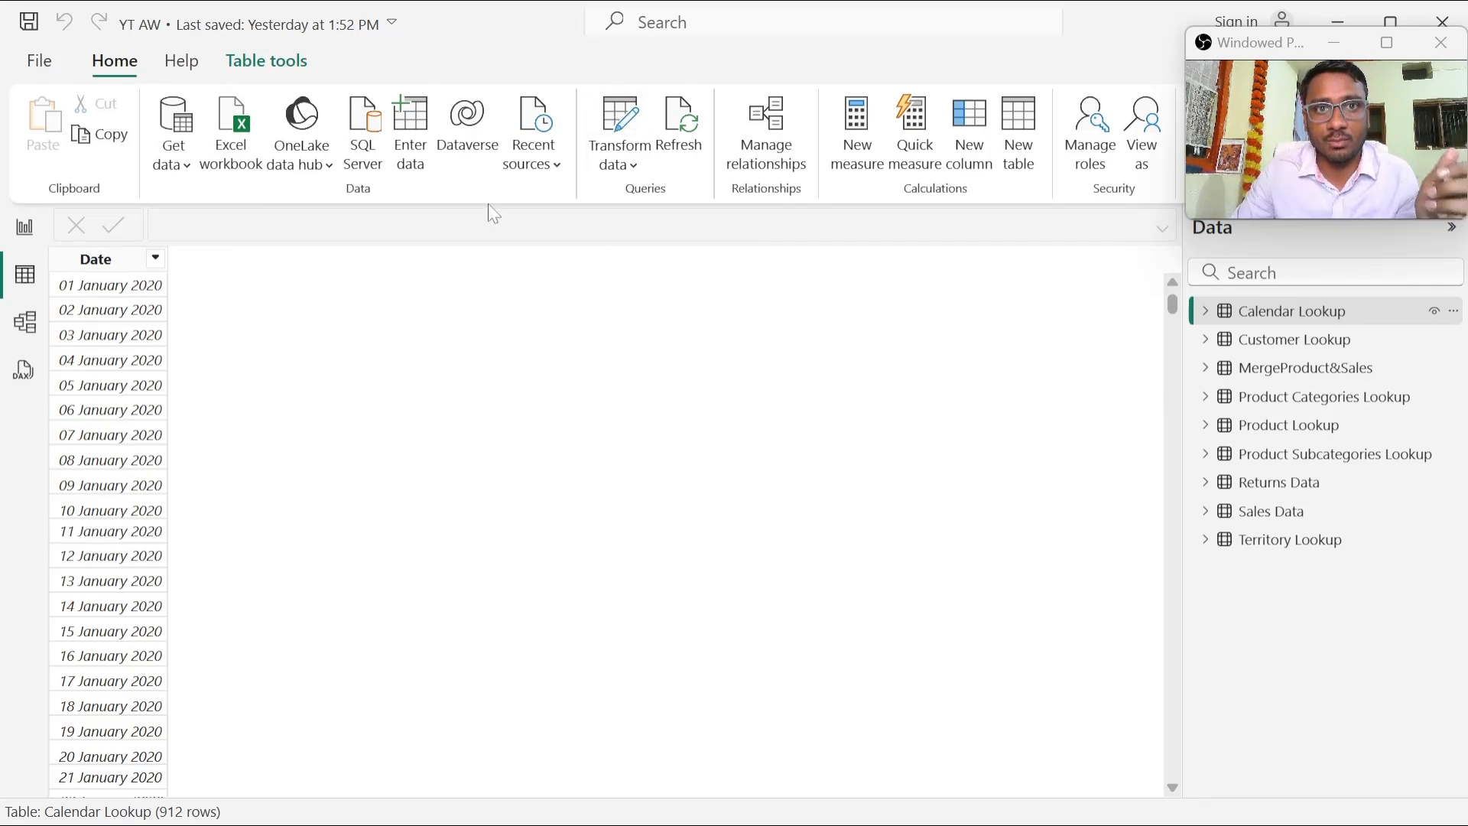
click(586, 182)
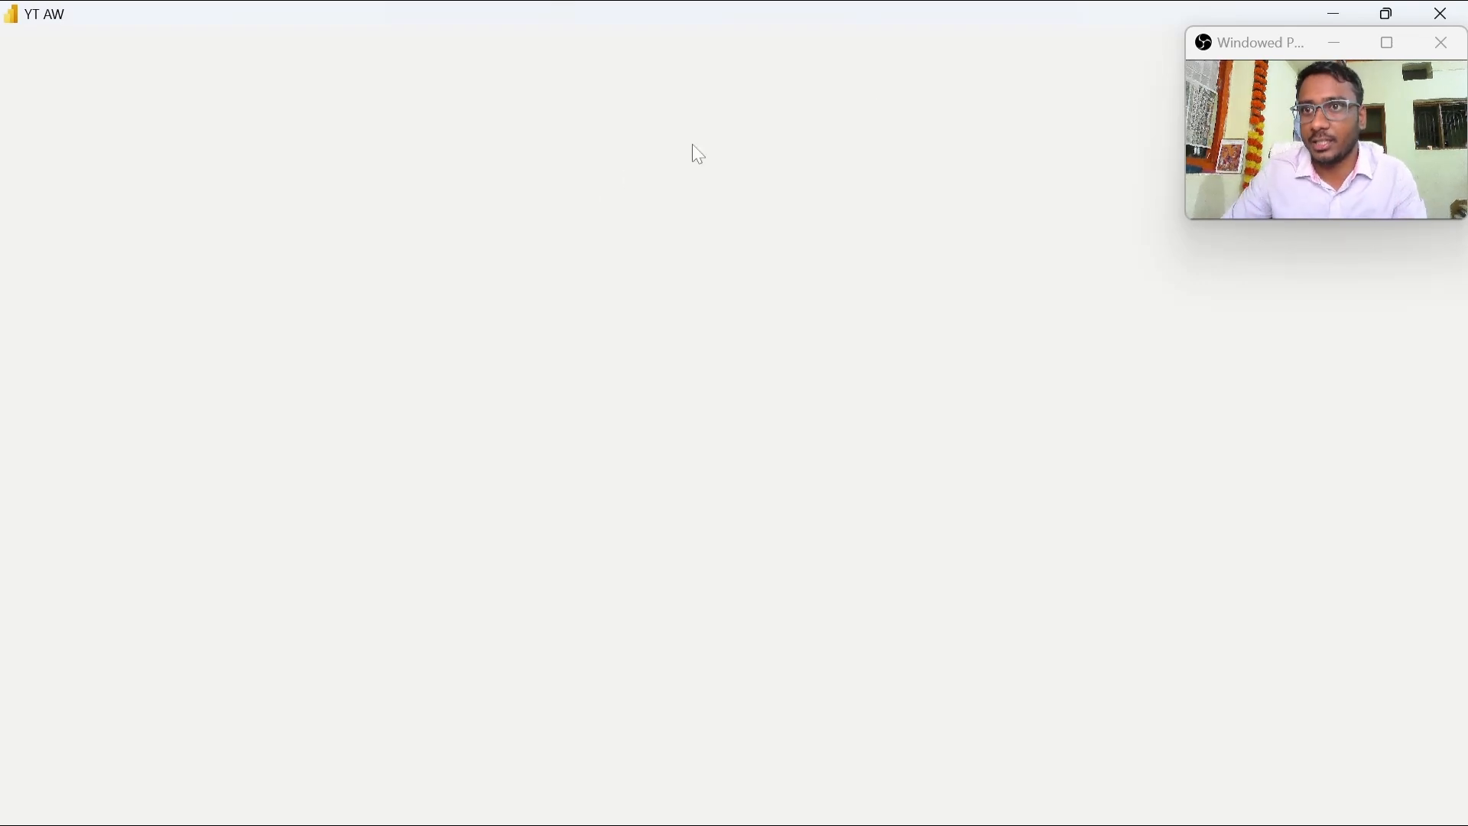
drag(1197, 56, 1189, 653)
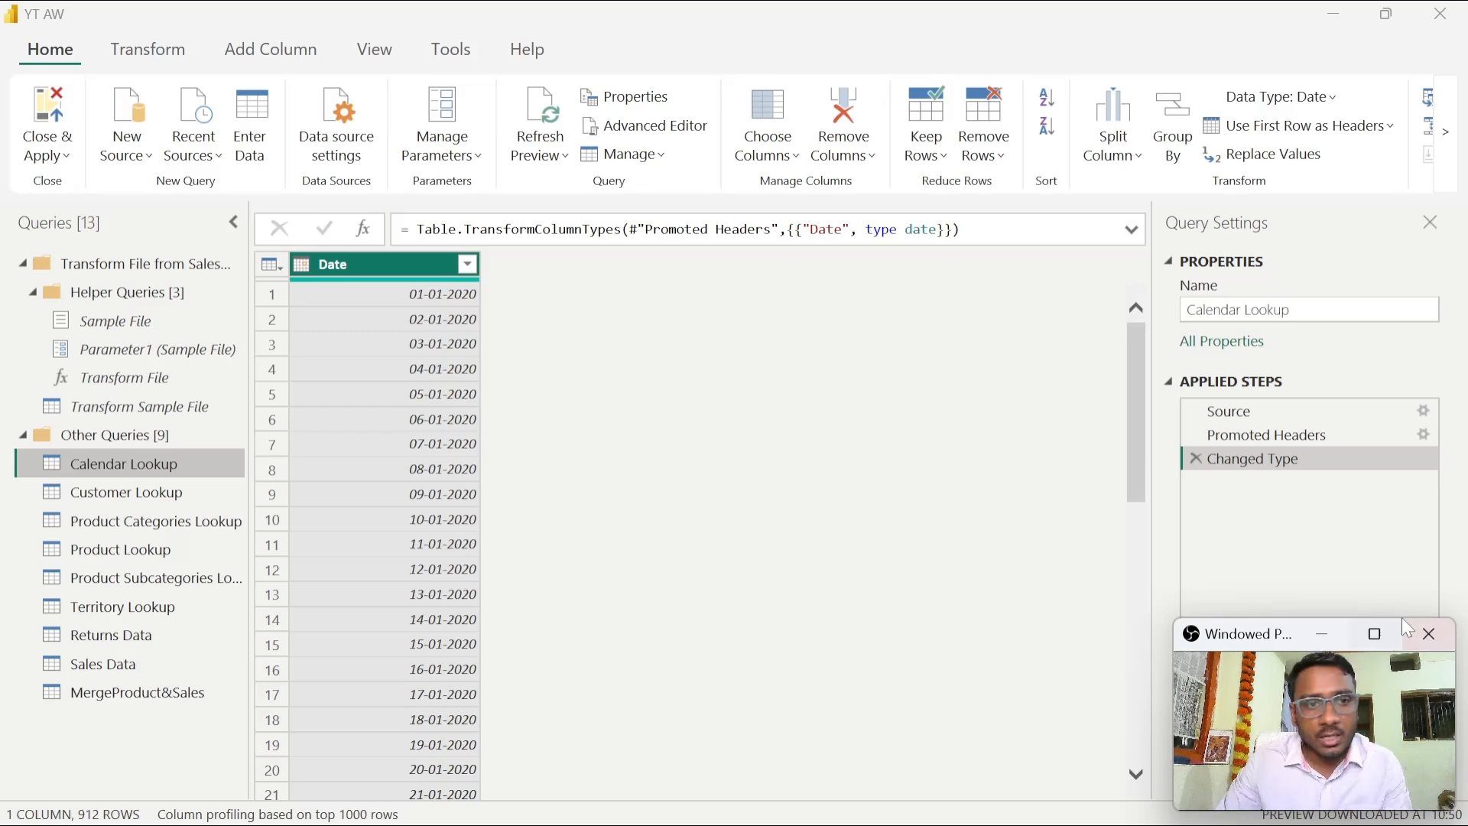
click(1182, 604)
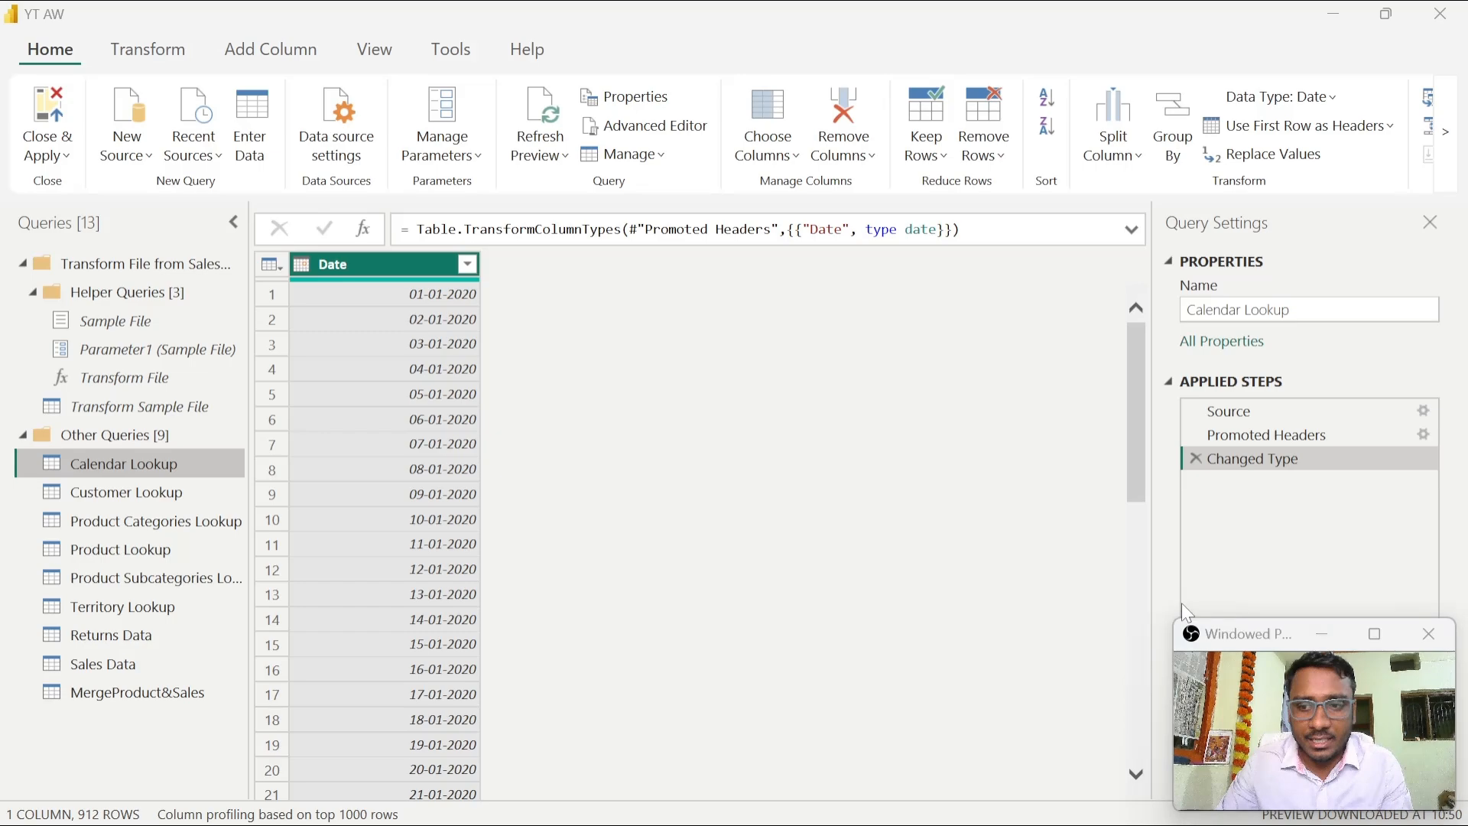
key(alt+Tab)
key(alt+Tab)
key(alt+Tab)
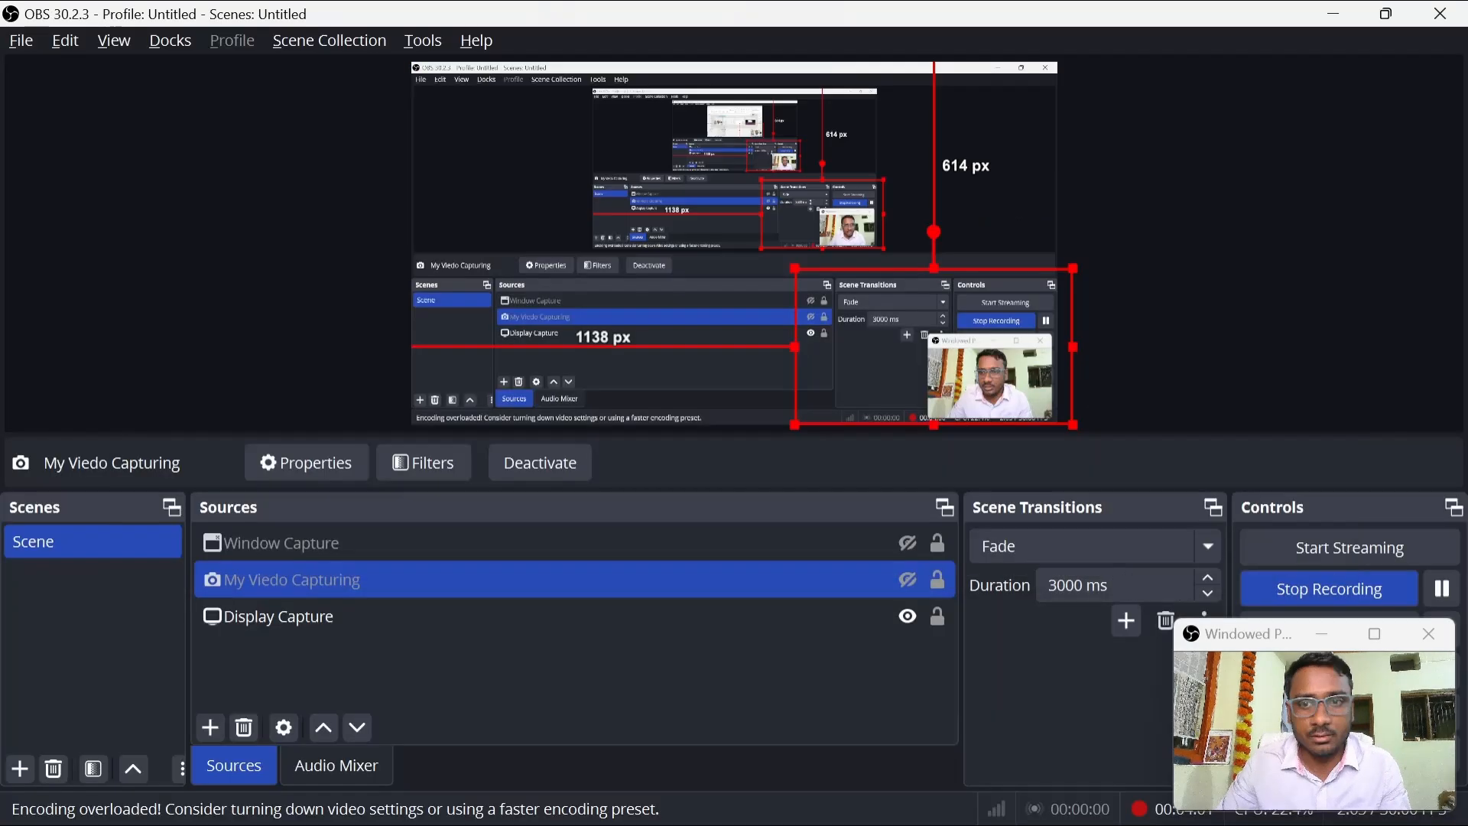
right_click(317, 580)
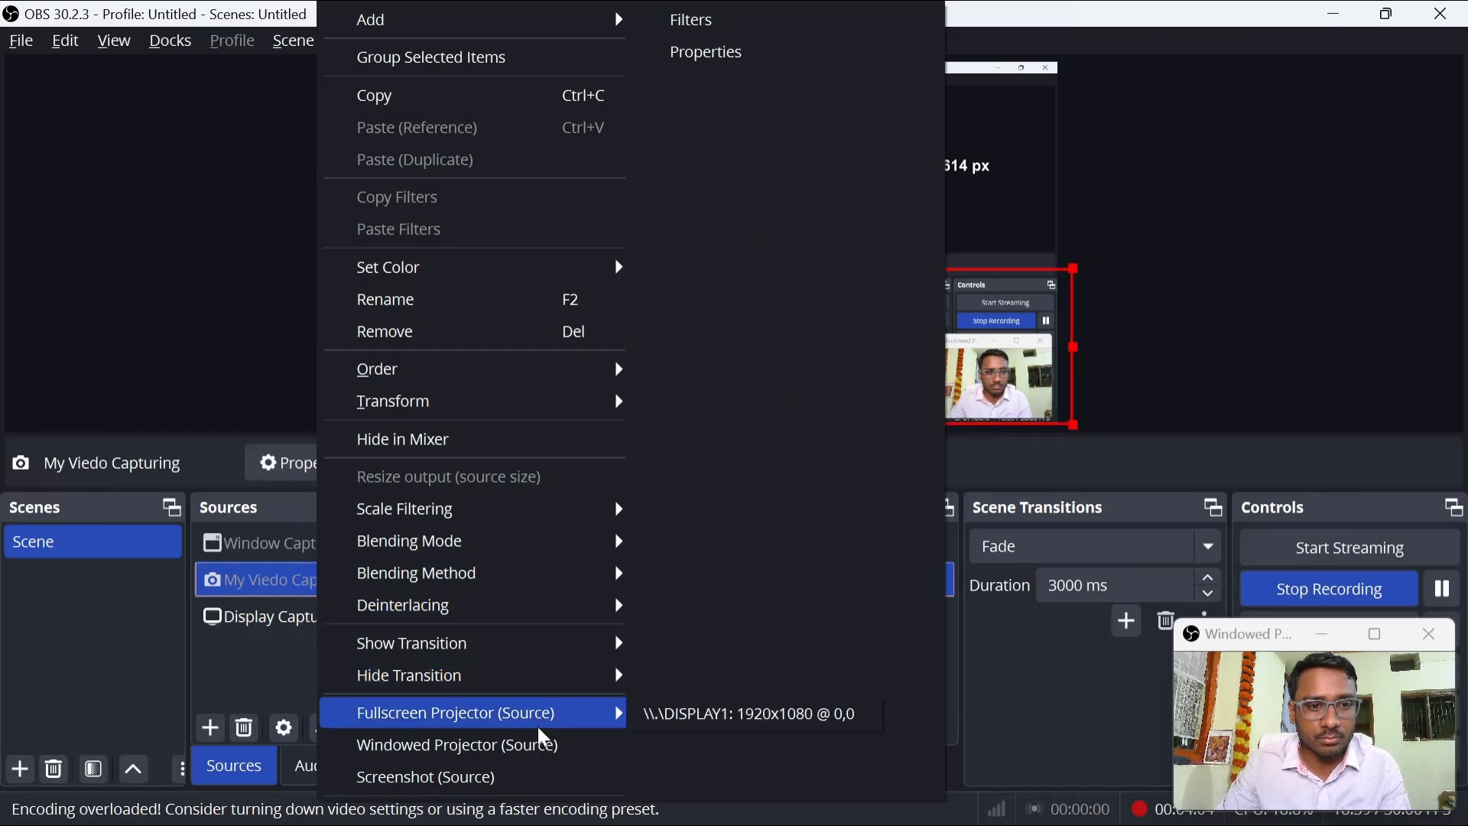
click(546, 746)
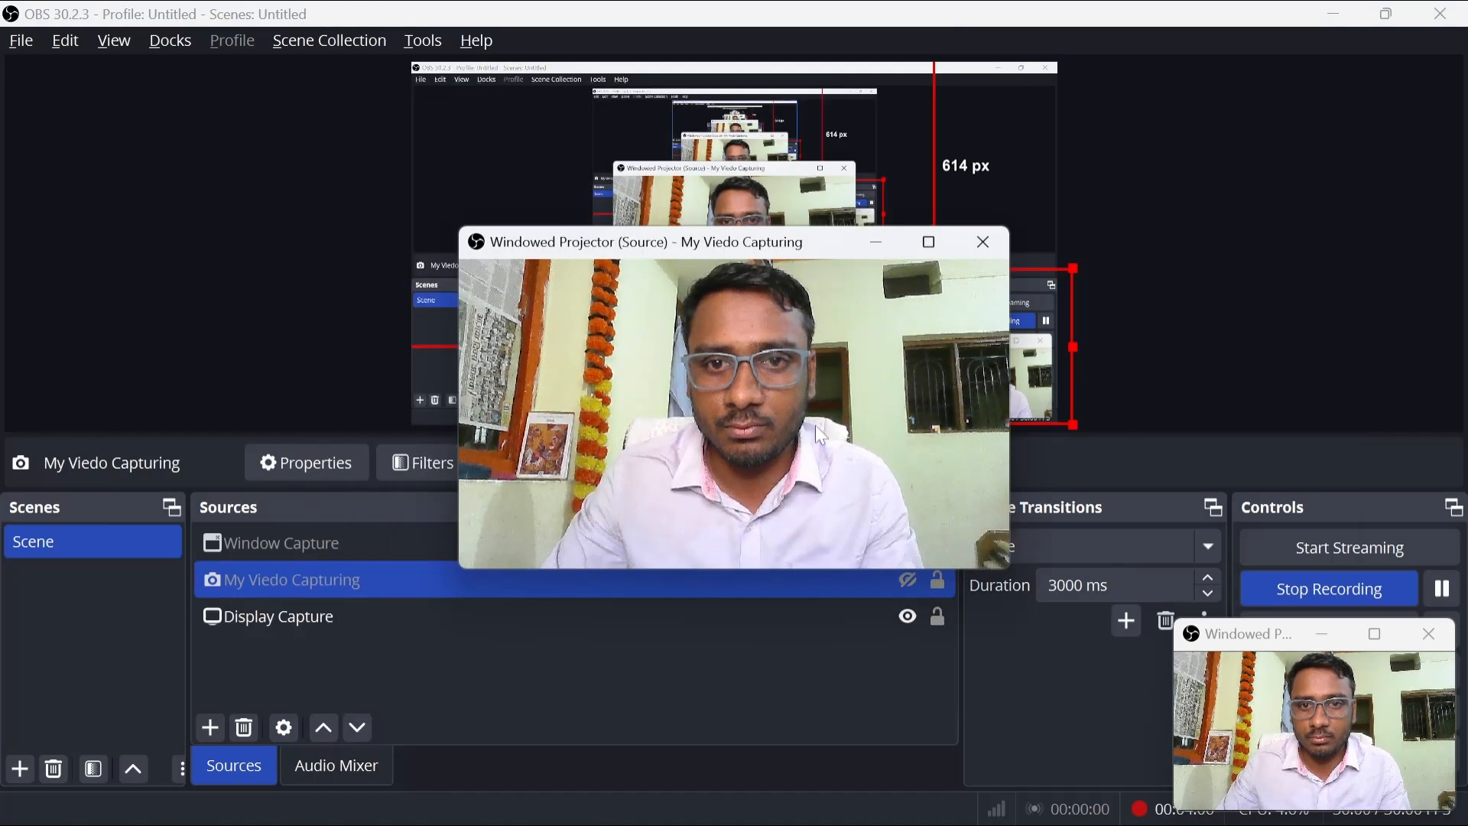
click(983, 245)
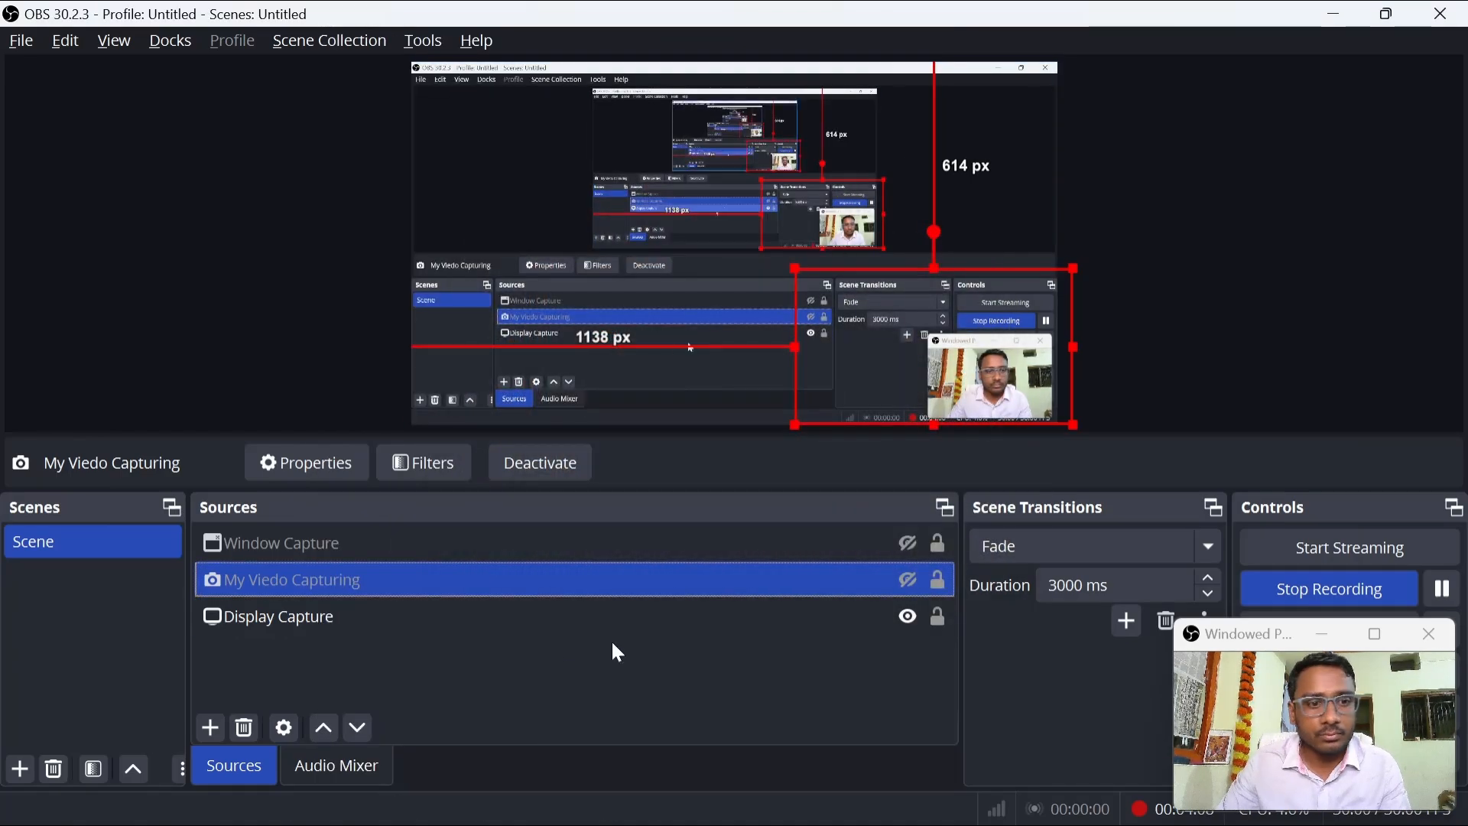
click(543, 673)
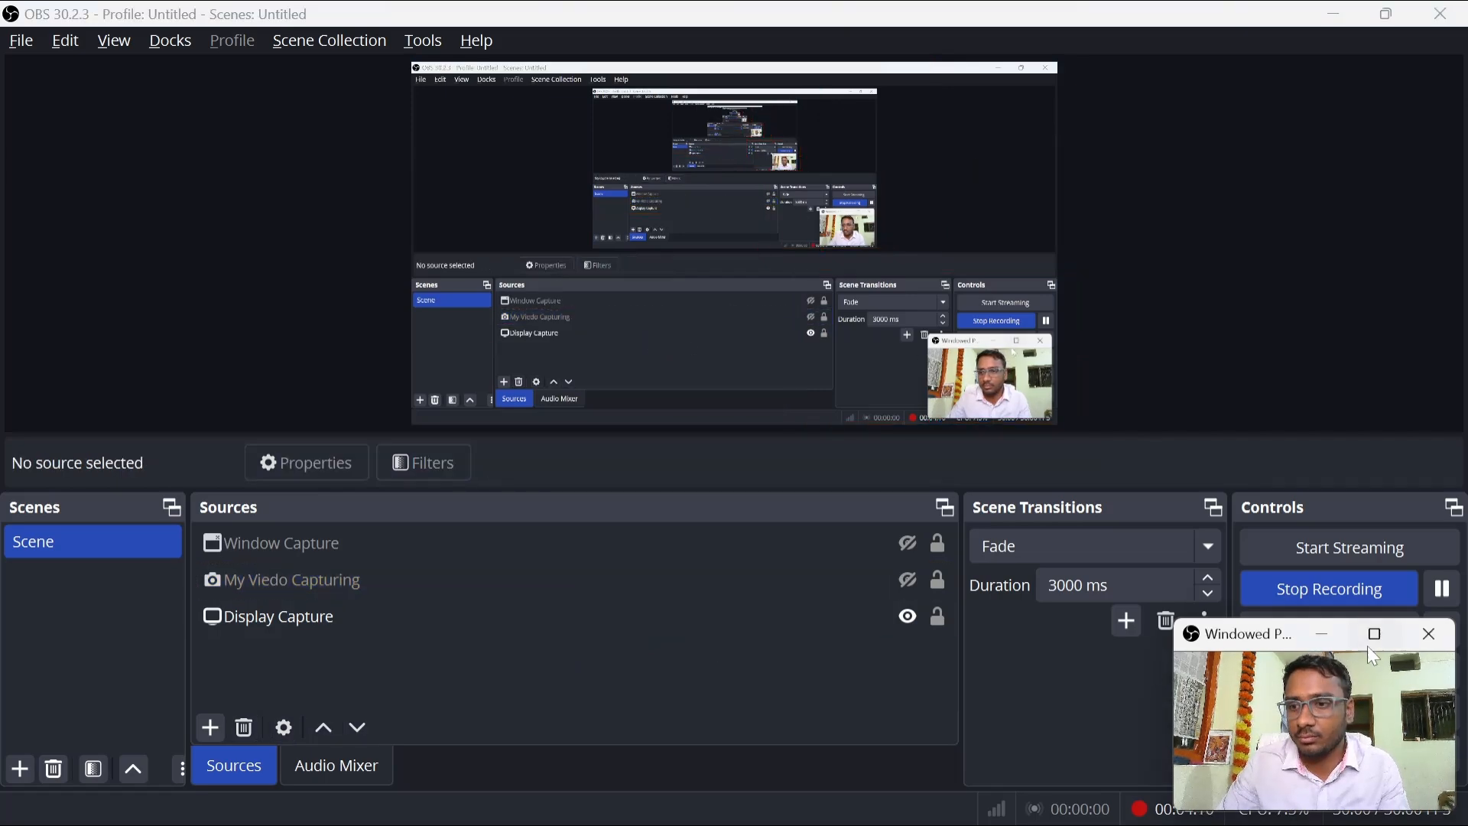
click(1436, 639)
key(alt+Tab)
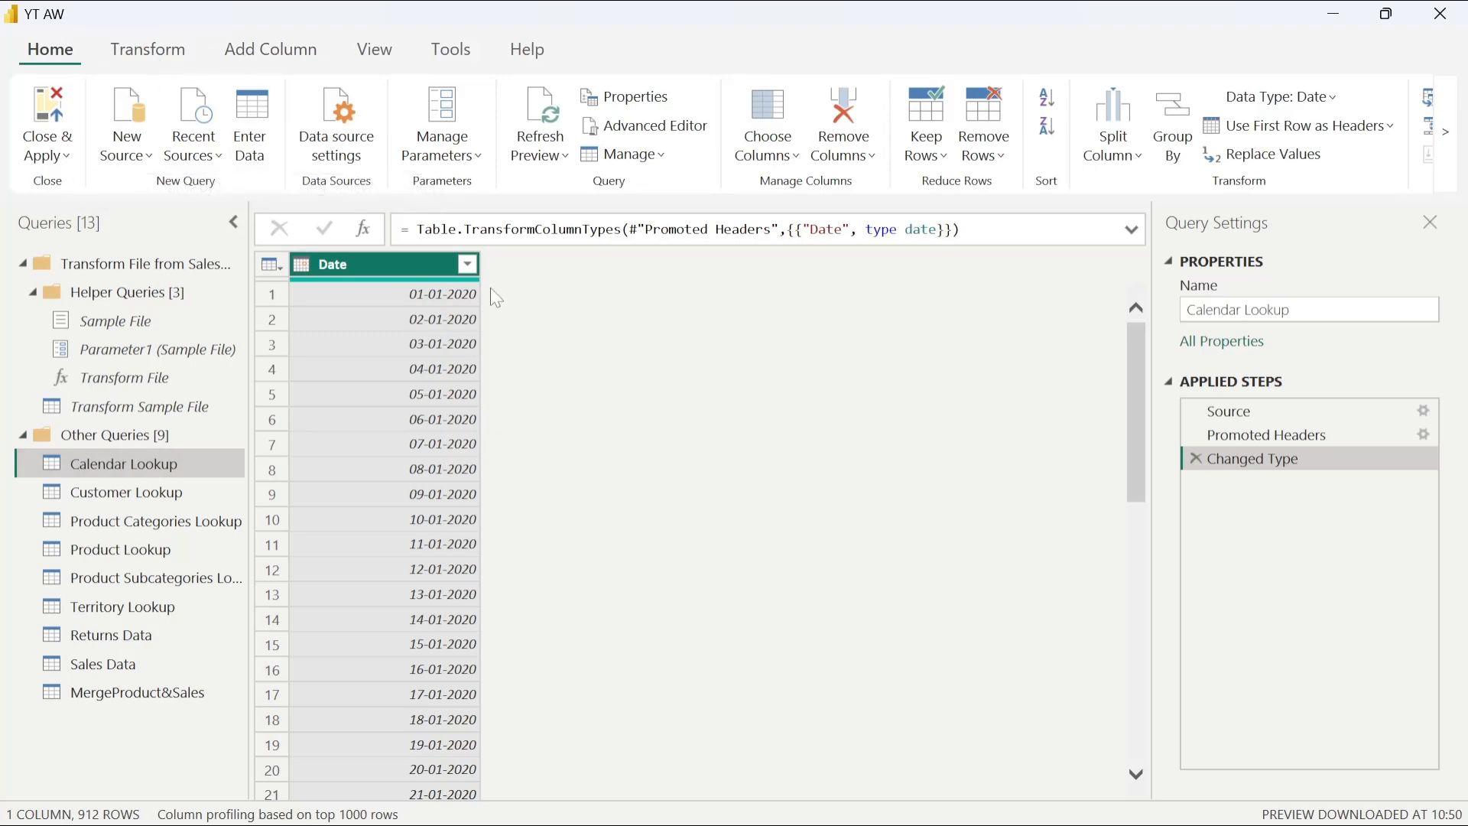
- Check the data type options of the Date column in the Calendar Lookup query
click(269, 49)
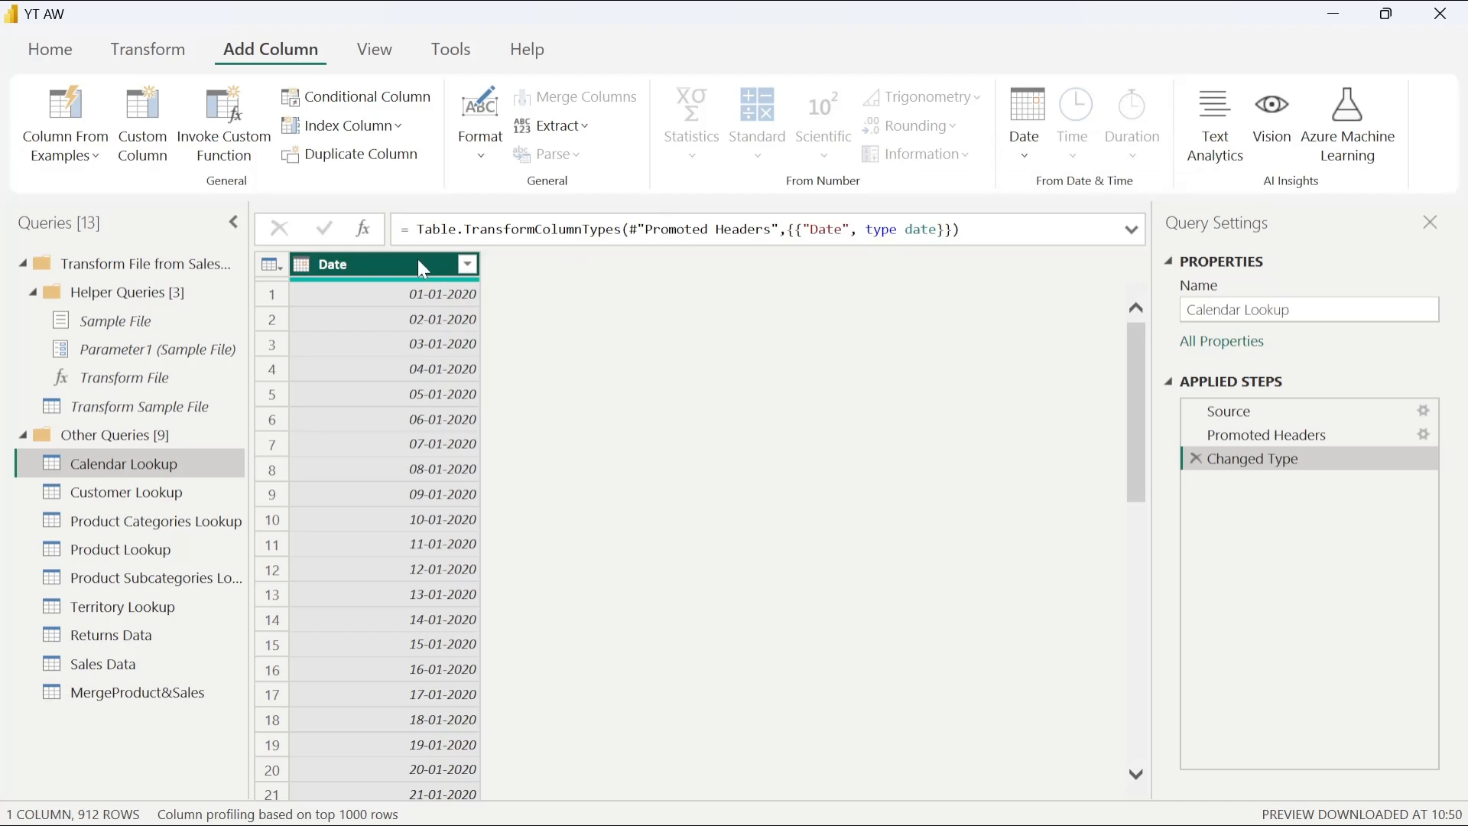
click(301, 266)
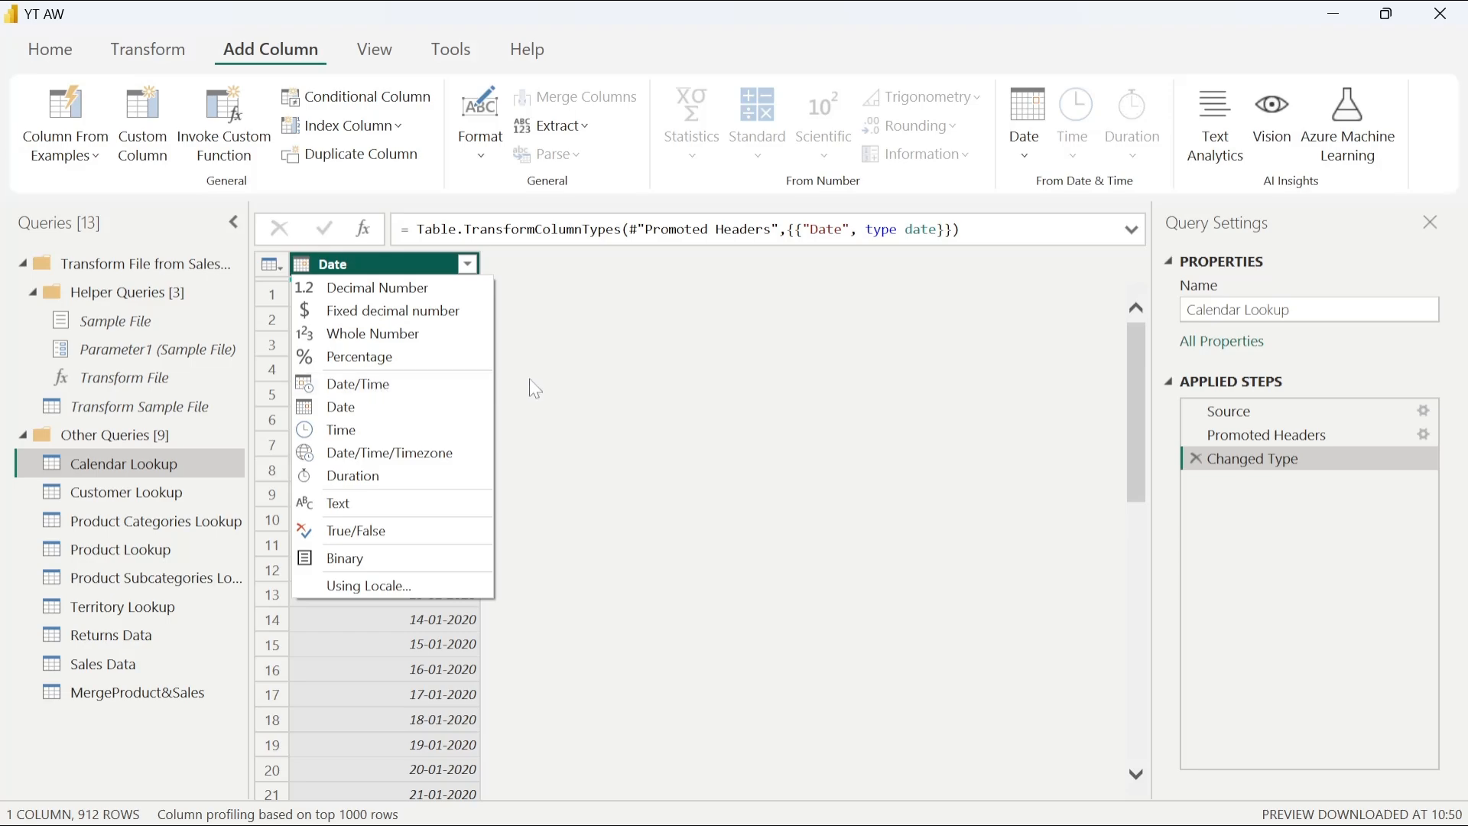
click(610, 374)
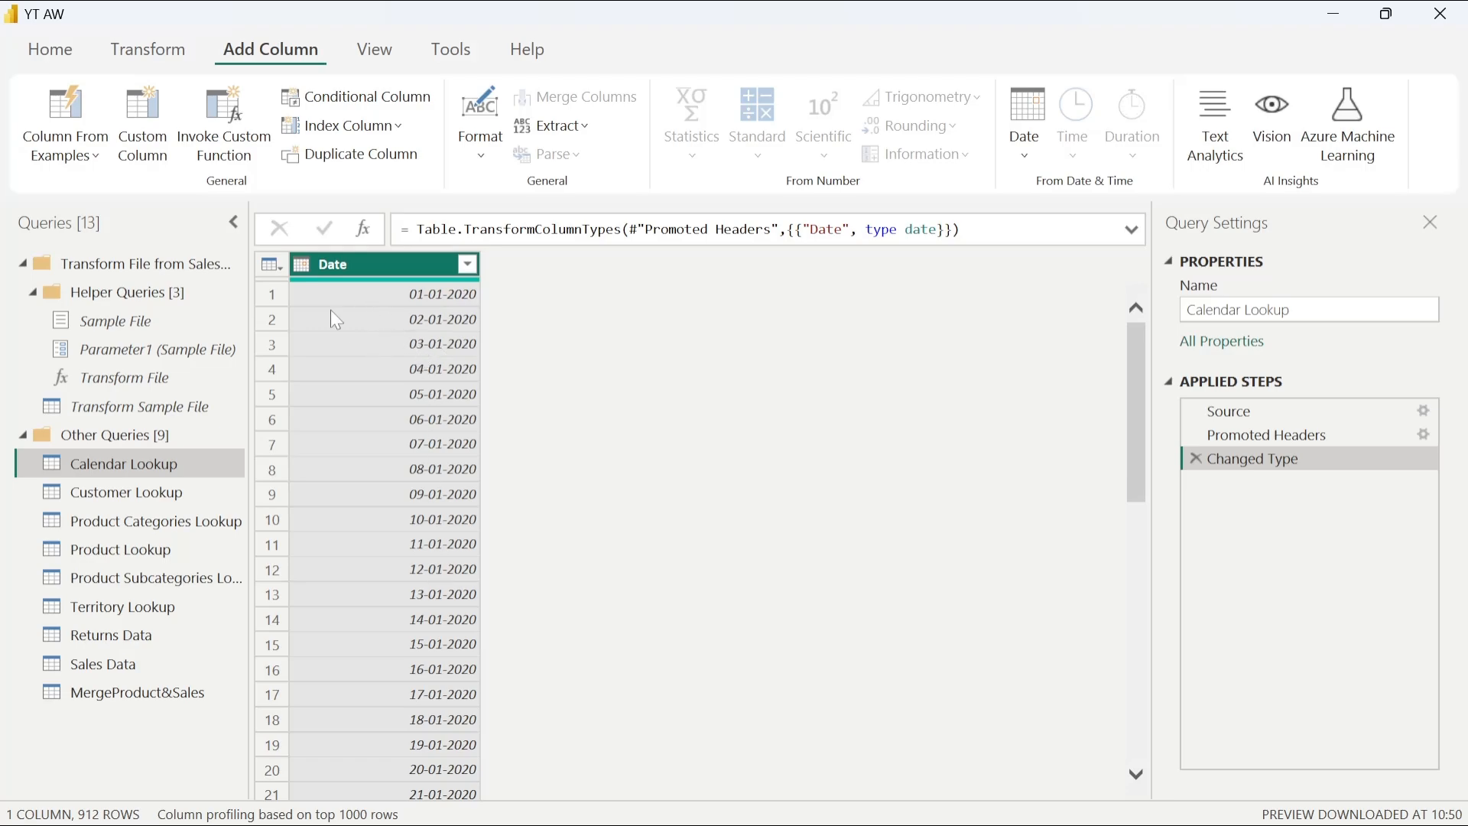
click(301, 265)
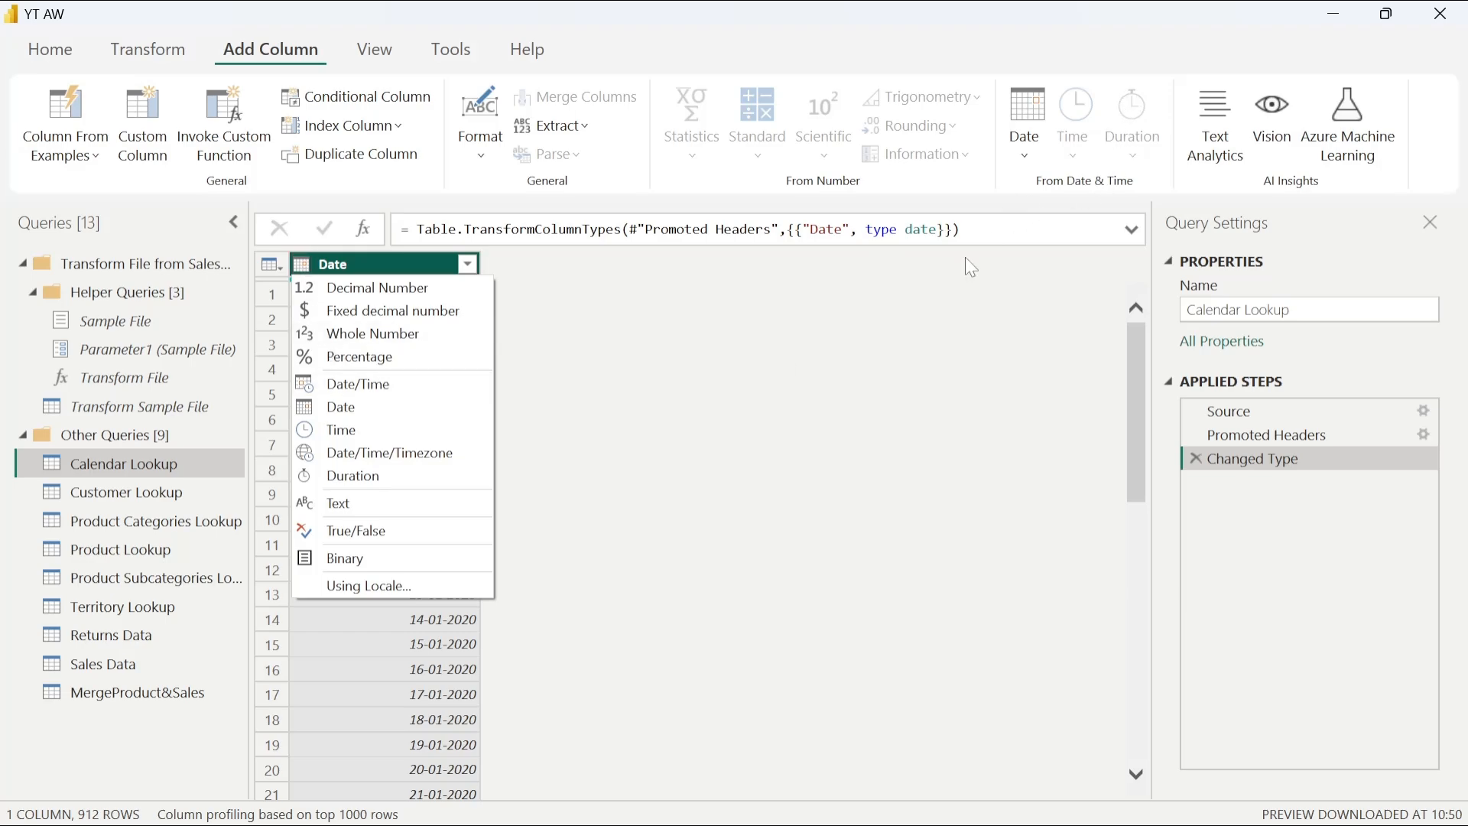
click(818, 358)
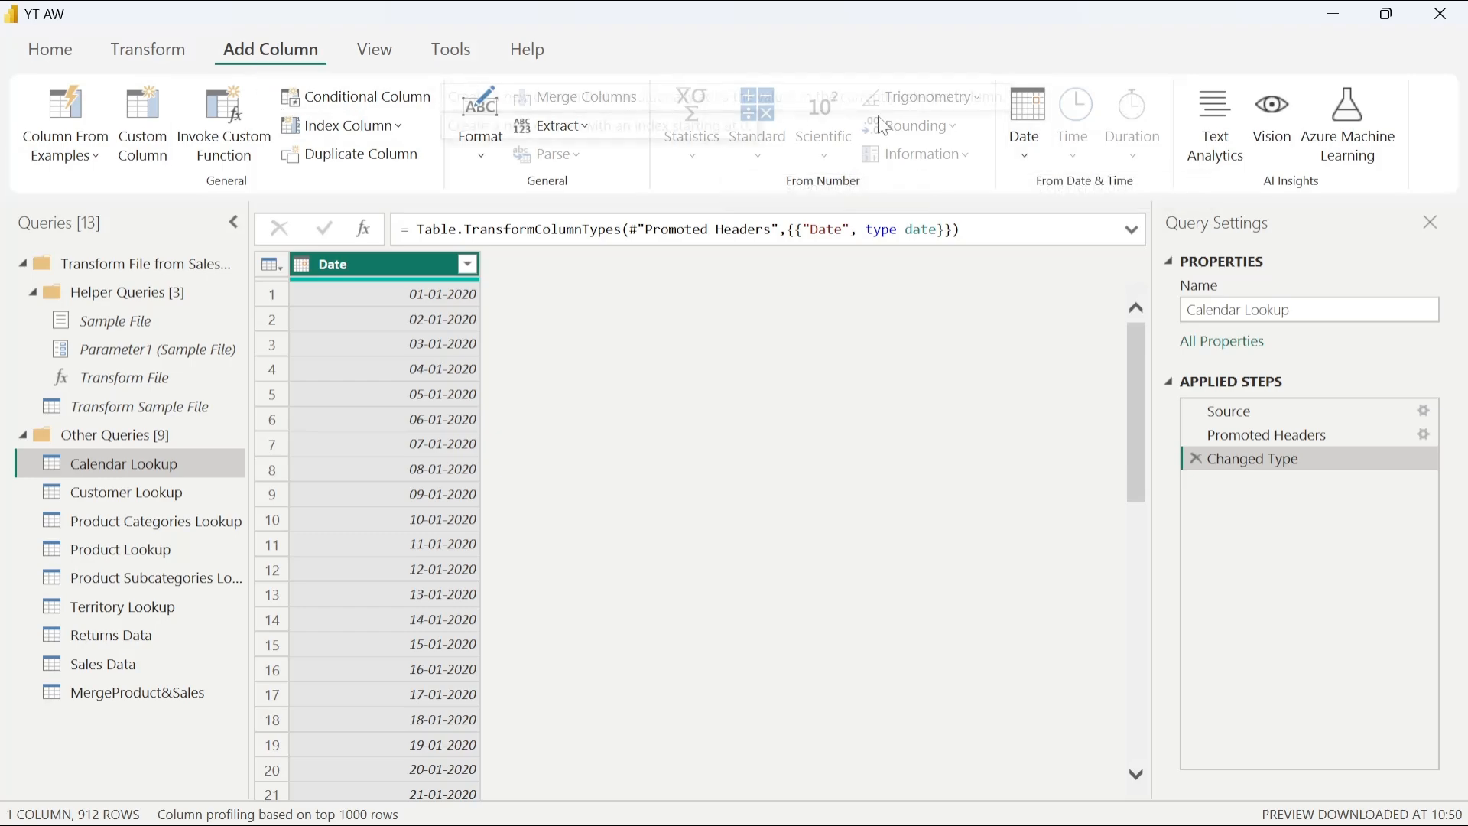
- Add a Year column derived from the Date column in Calendar Lookup and check its data type options
click(1024, 157)
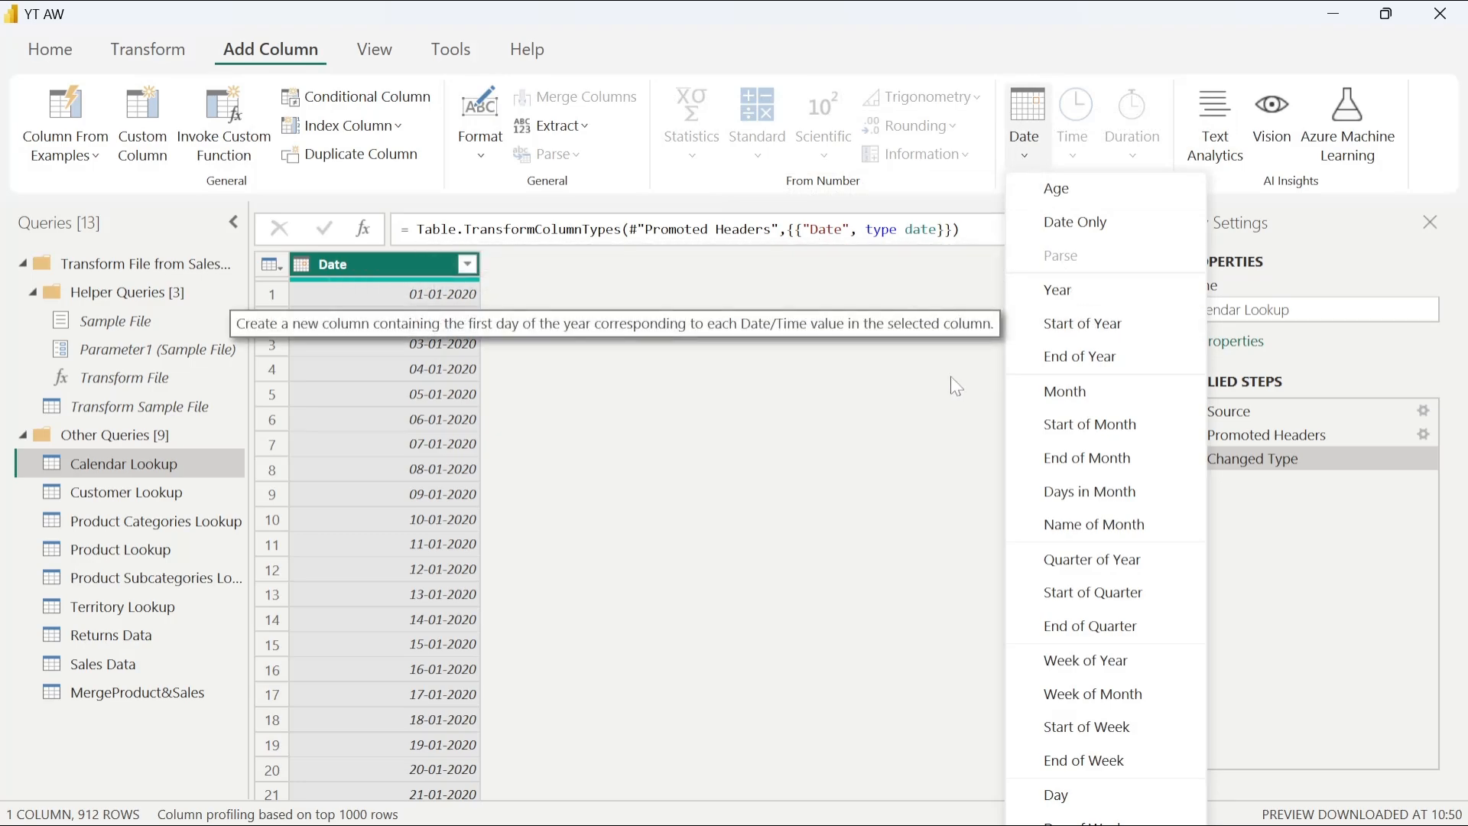
click(1023, 157)
click(1025, 161)
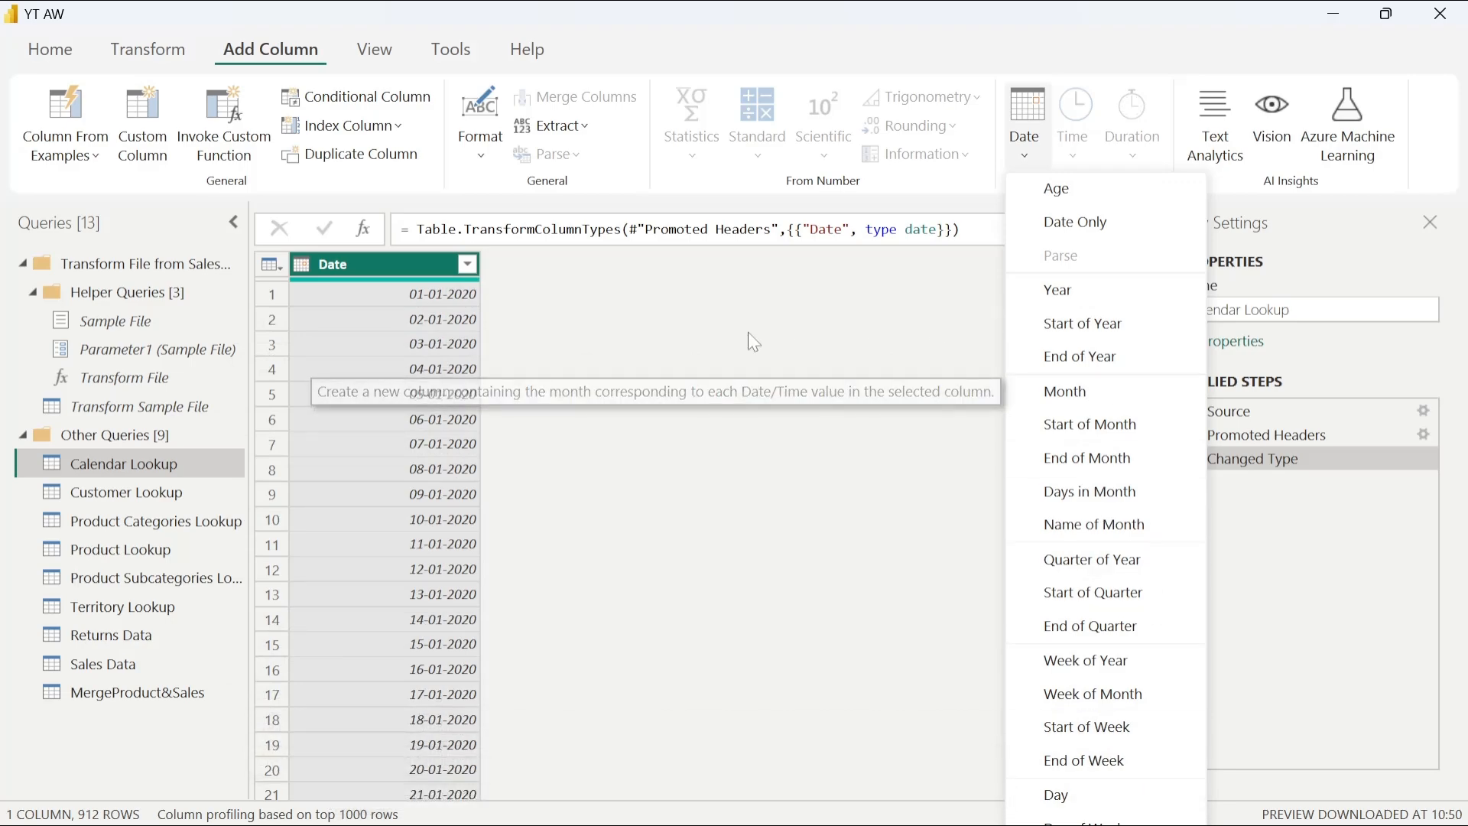
click(1094, 302)
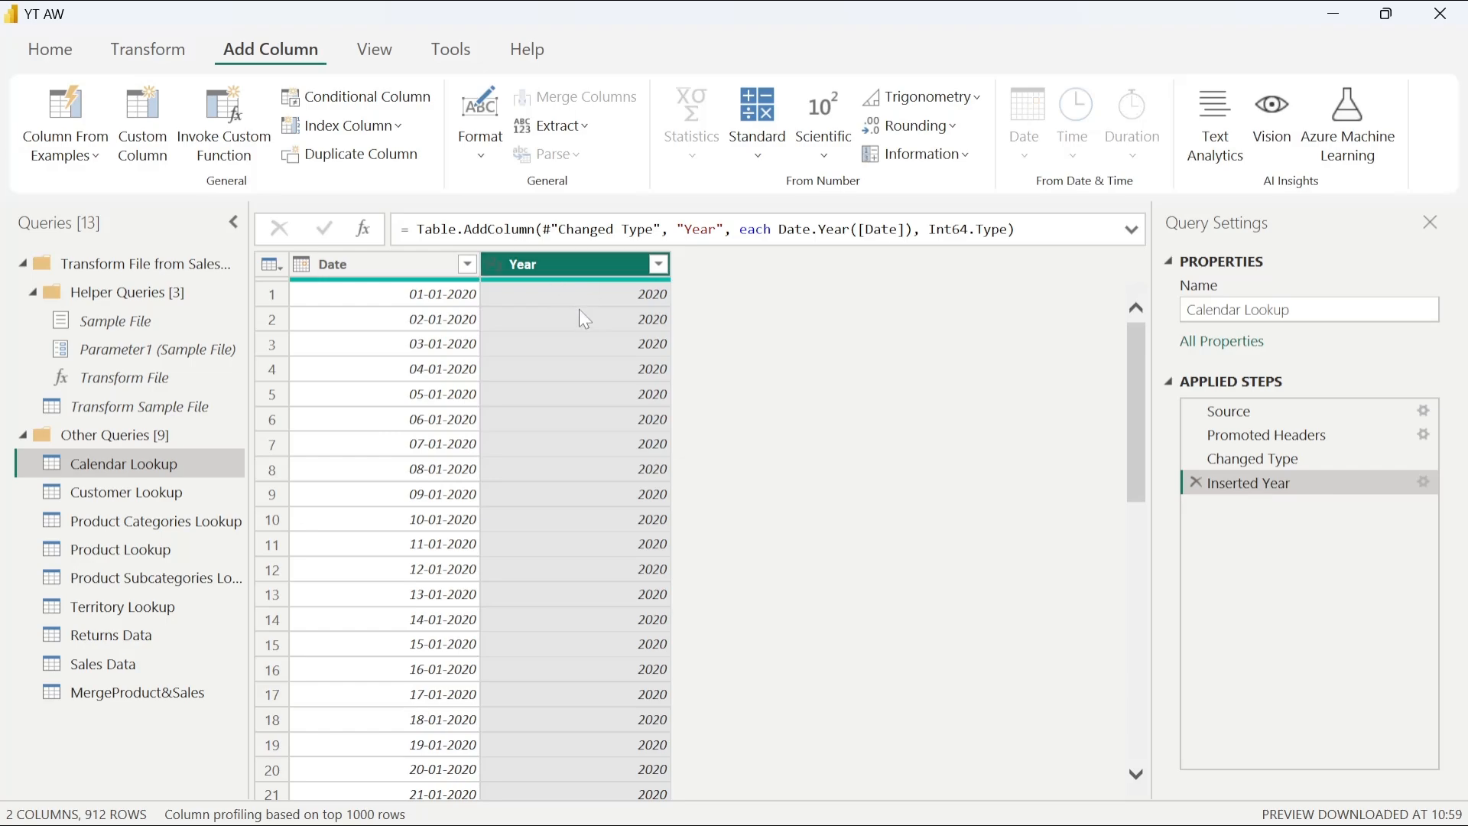
click(494, 265)
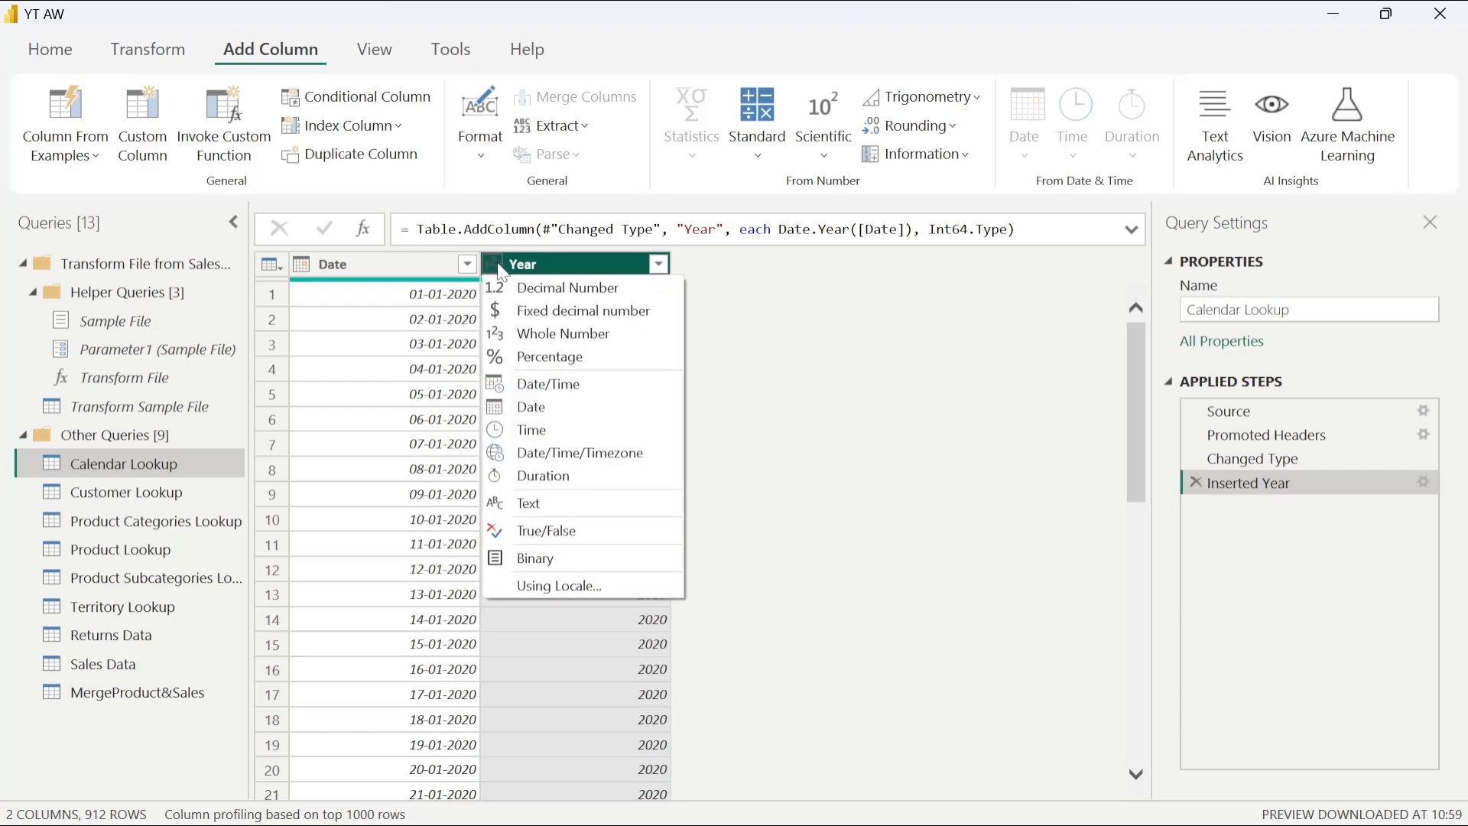
click(560, 266)
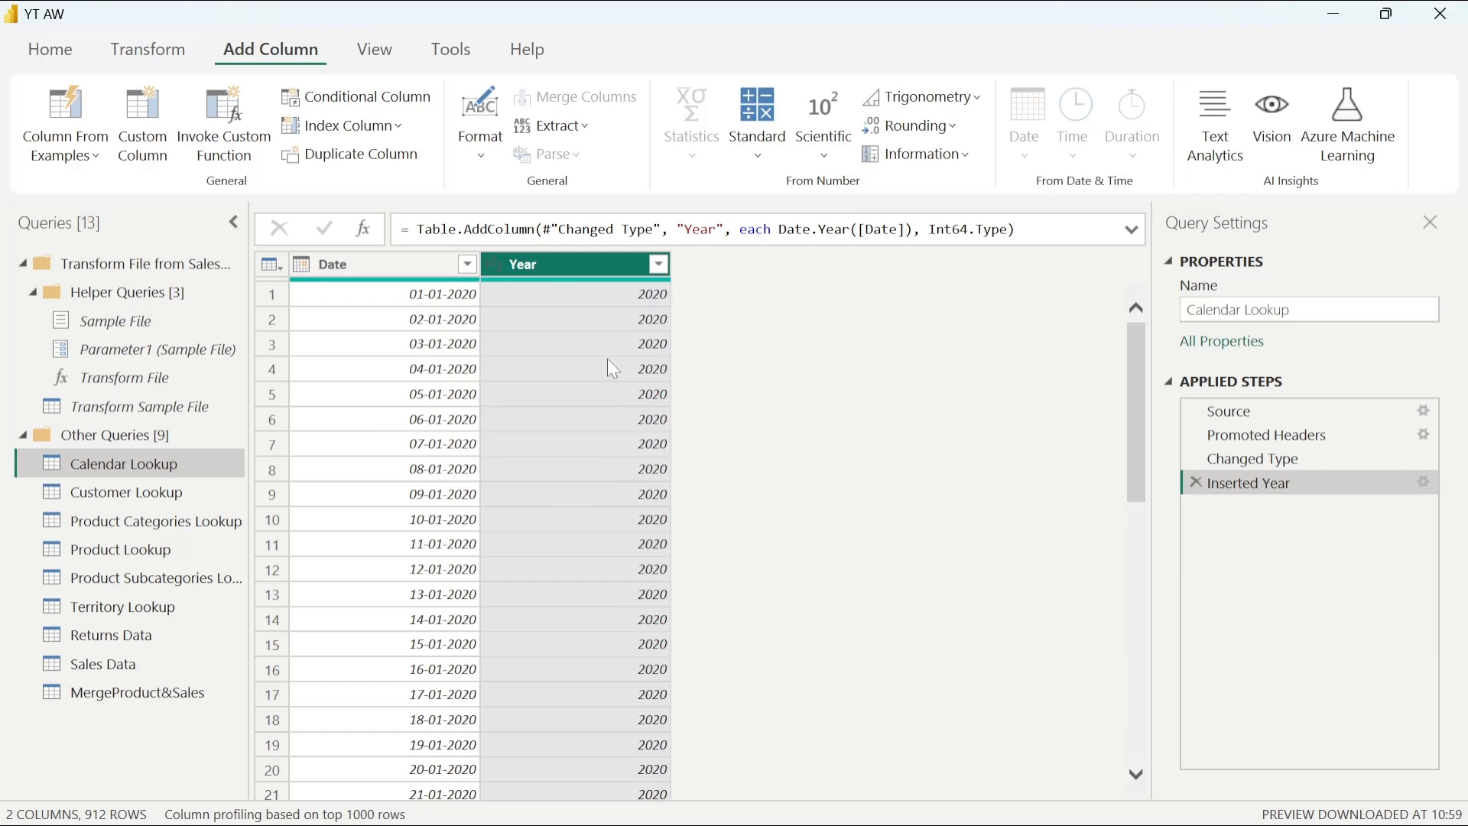
- Add a Start of Month column derived from the Date column in Calendar Lookup
click(392, 263)
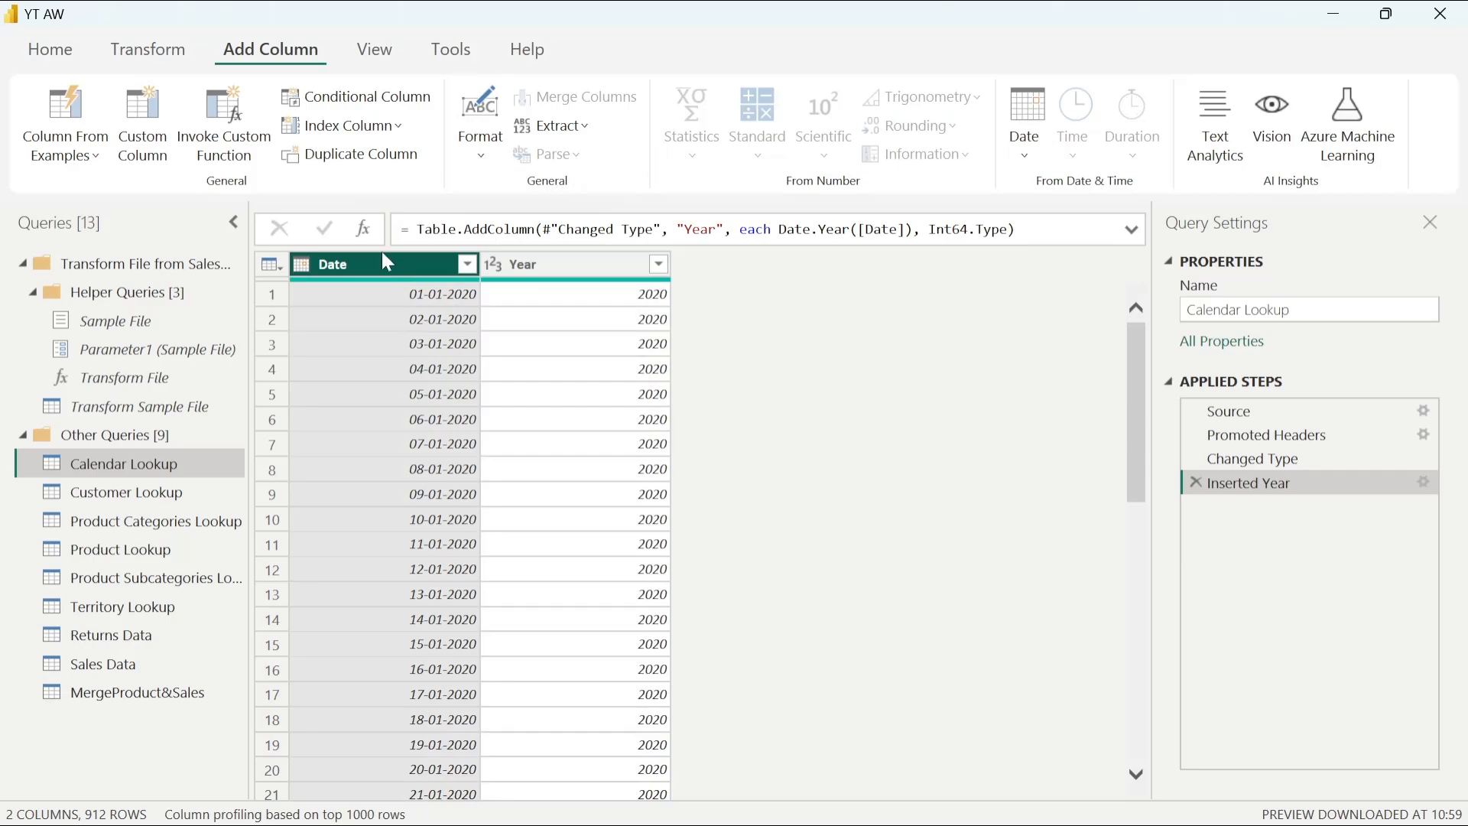
click(1030, 157)
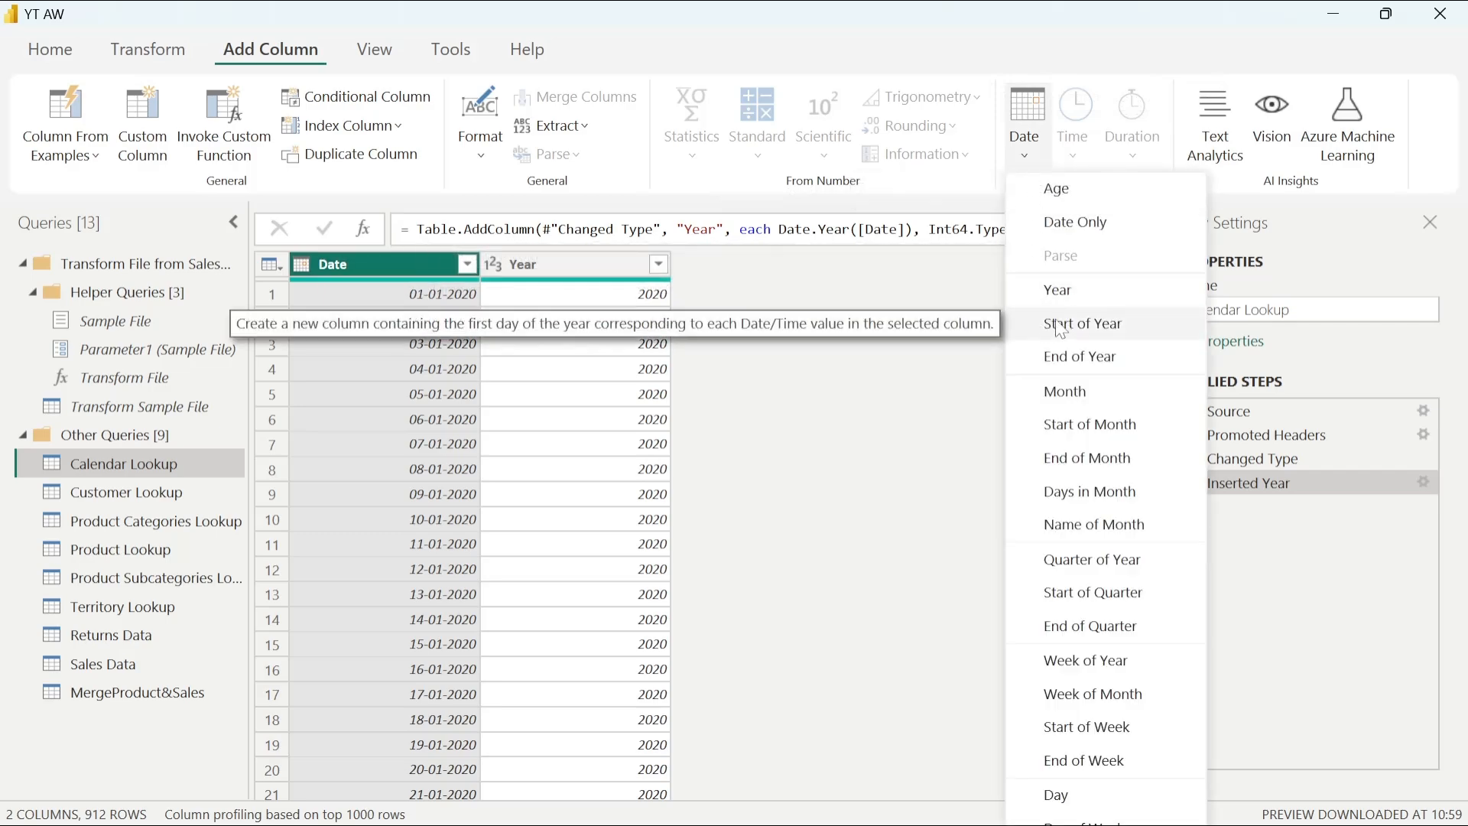
click(1121, 429)
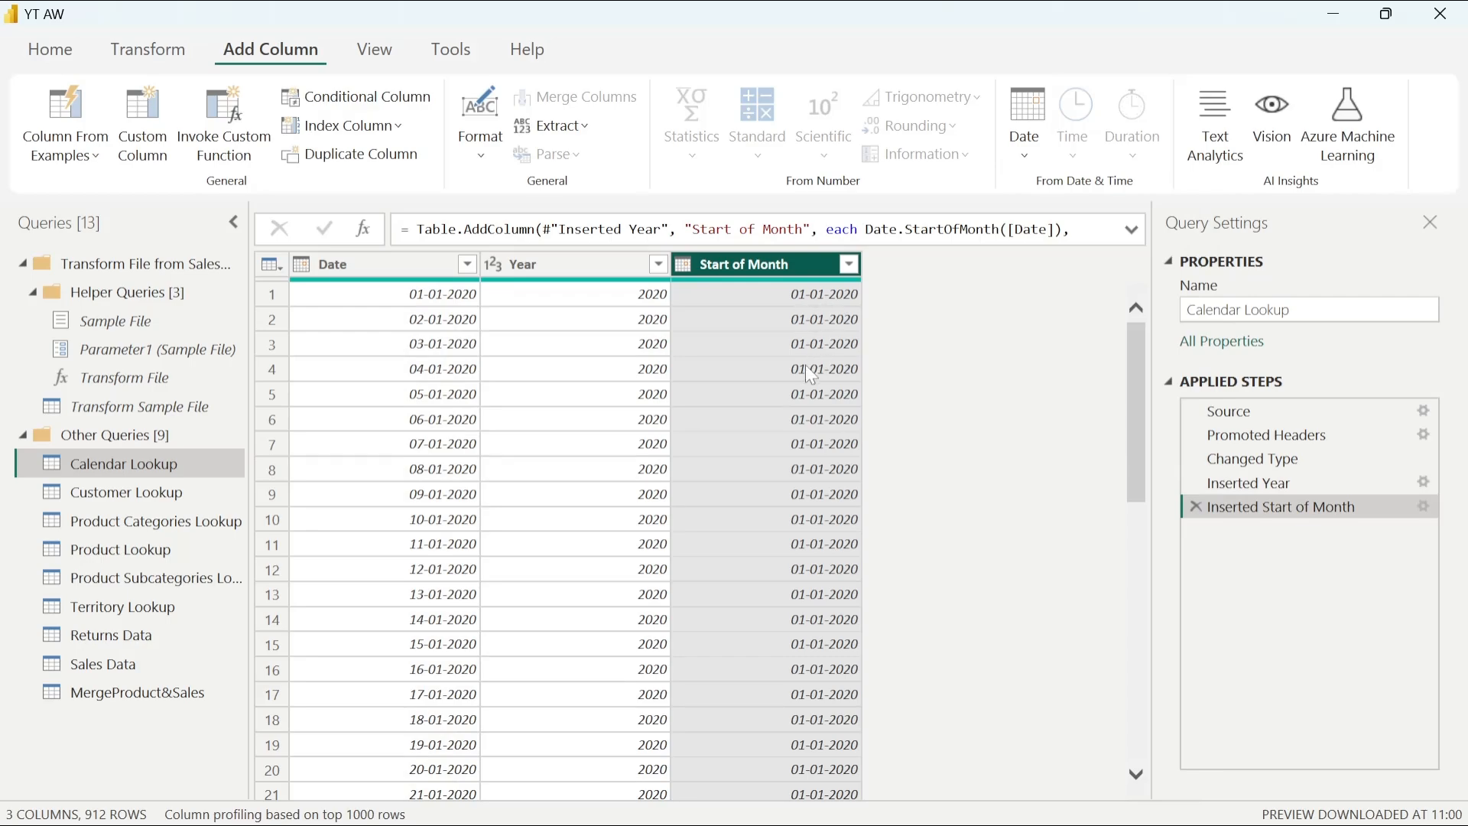
- Examine how the Start of Month values correspond to the dates across successive months
scroll(800, 523, down, 20)
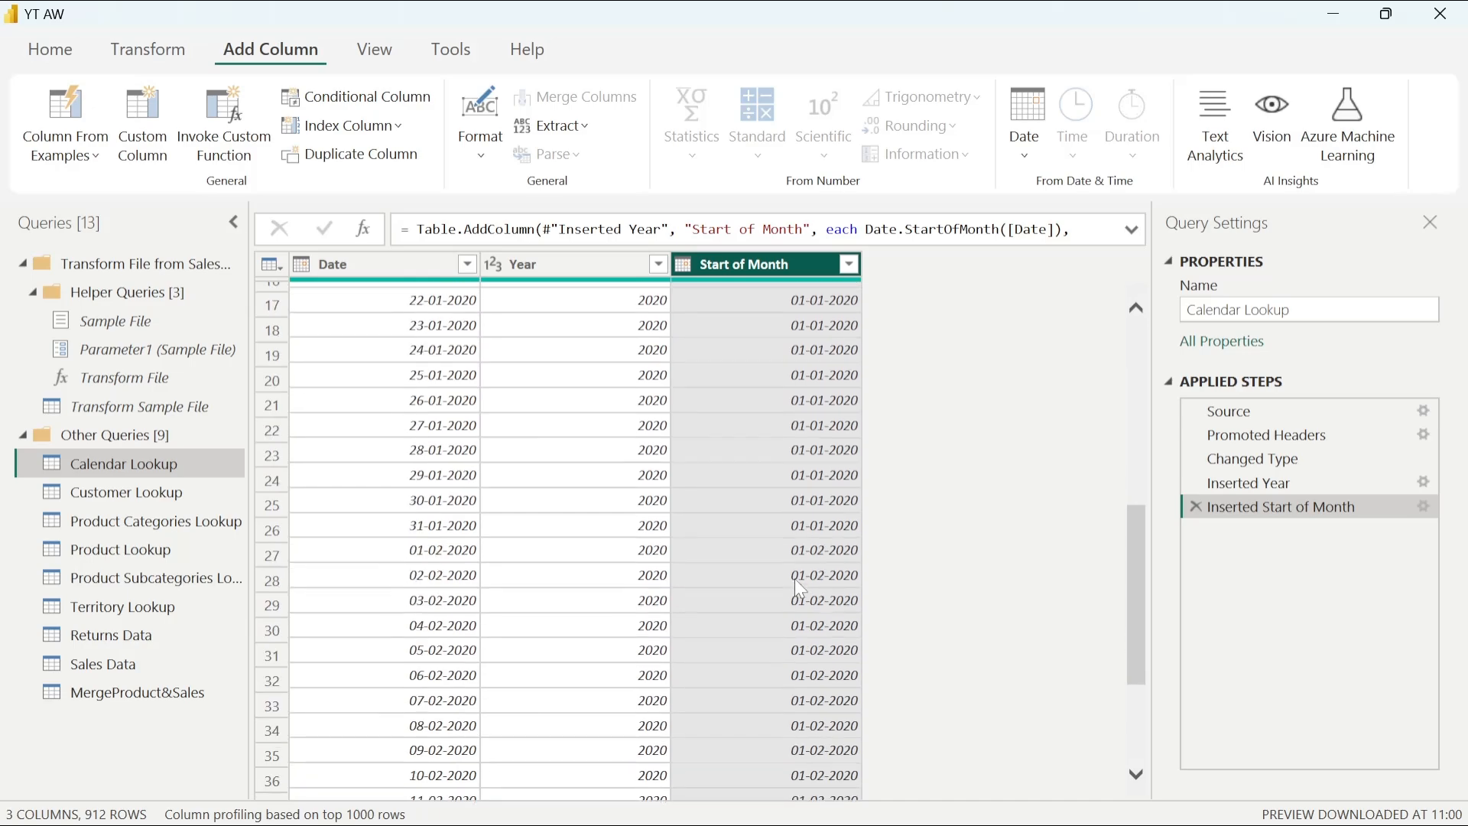
scroll(795, 579, up, 10)
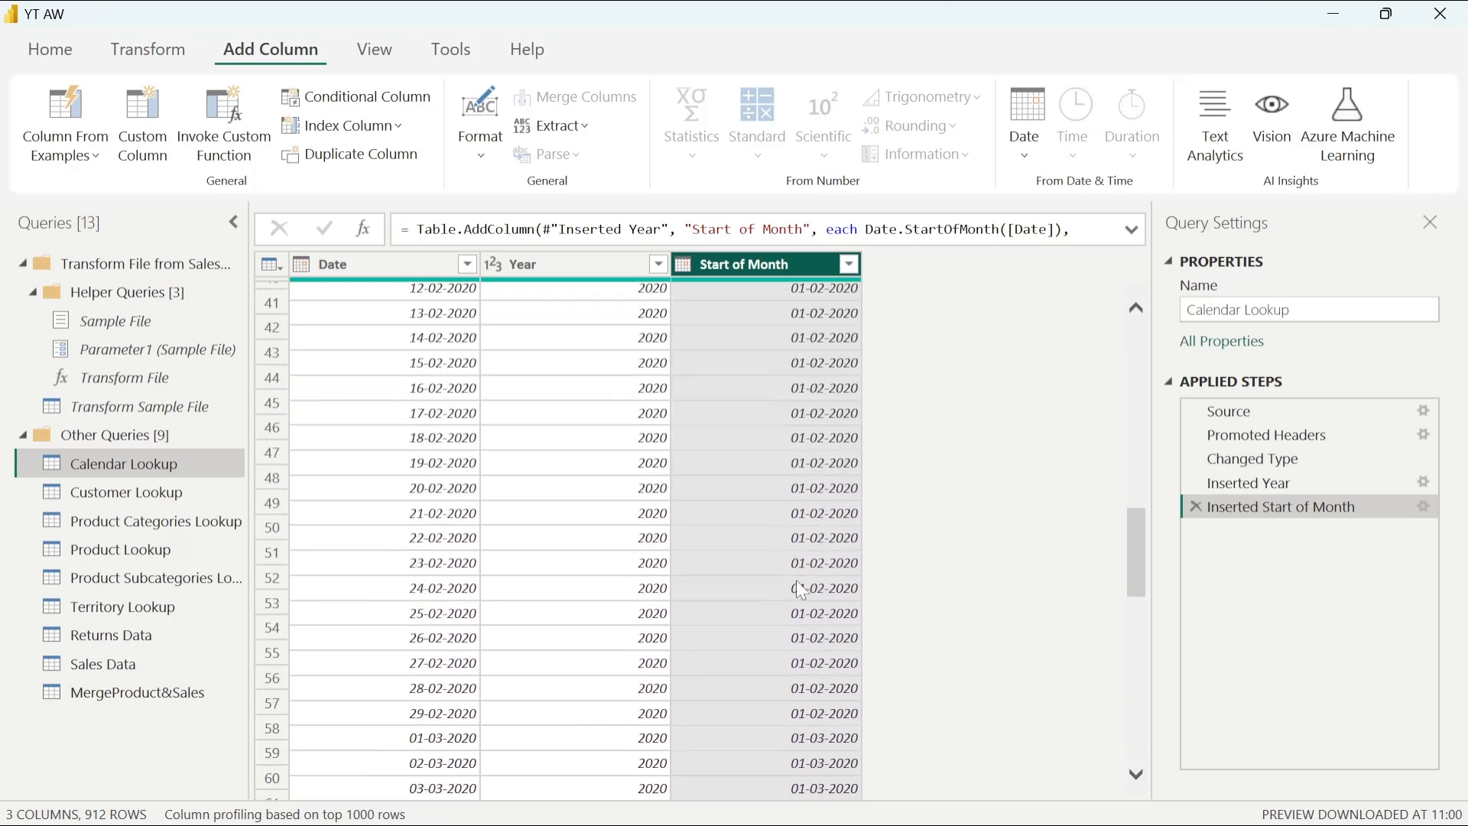
scroll(798, 588, up, 4)
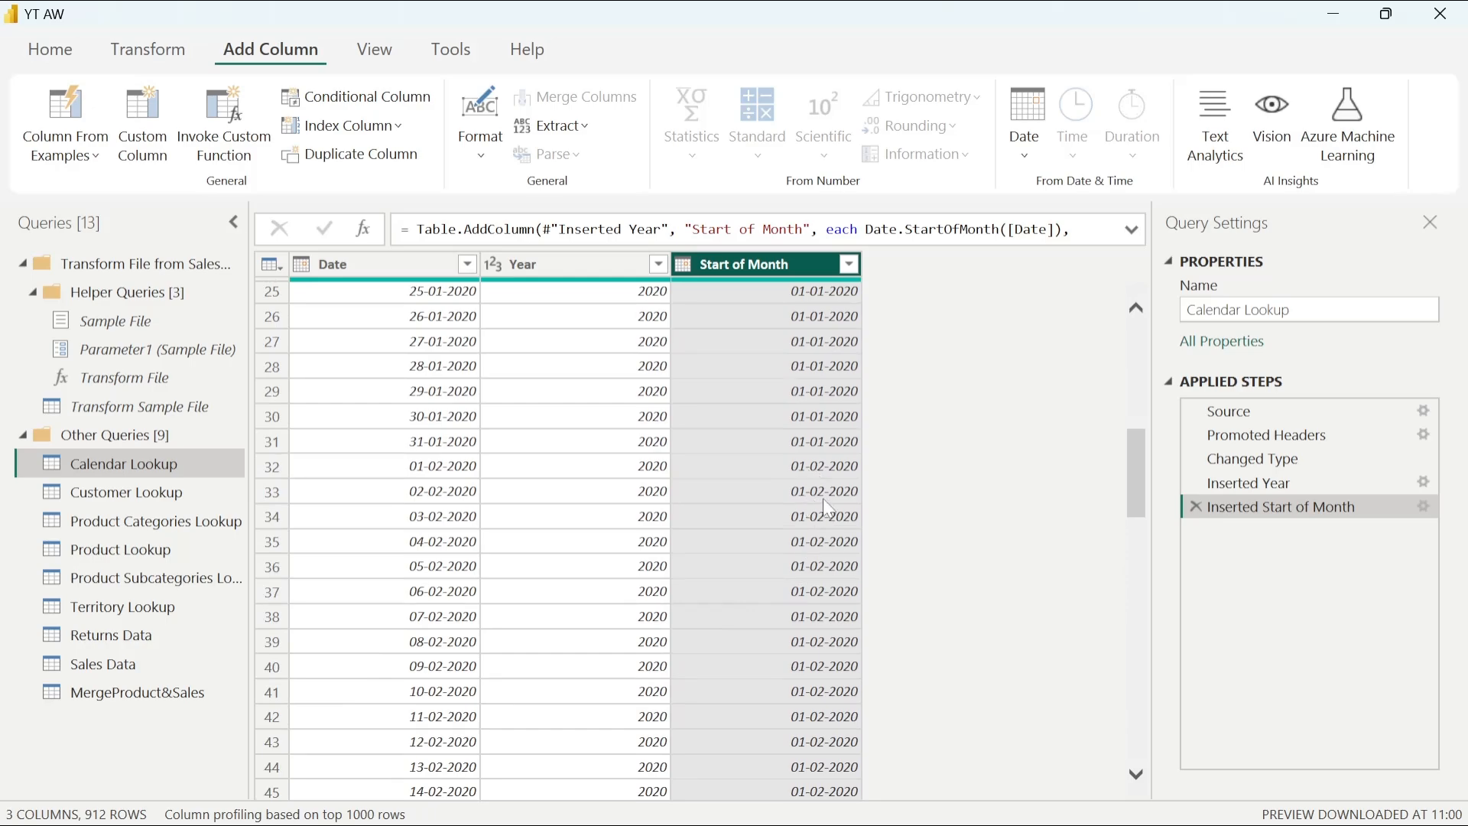
scroll(812, 535, down, 1)
scroll(820, 569, down, 10)
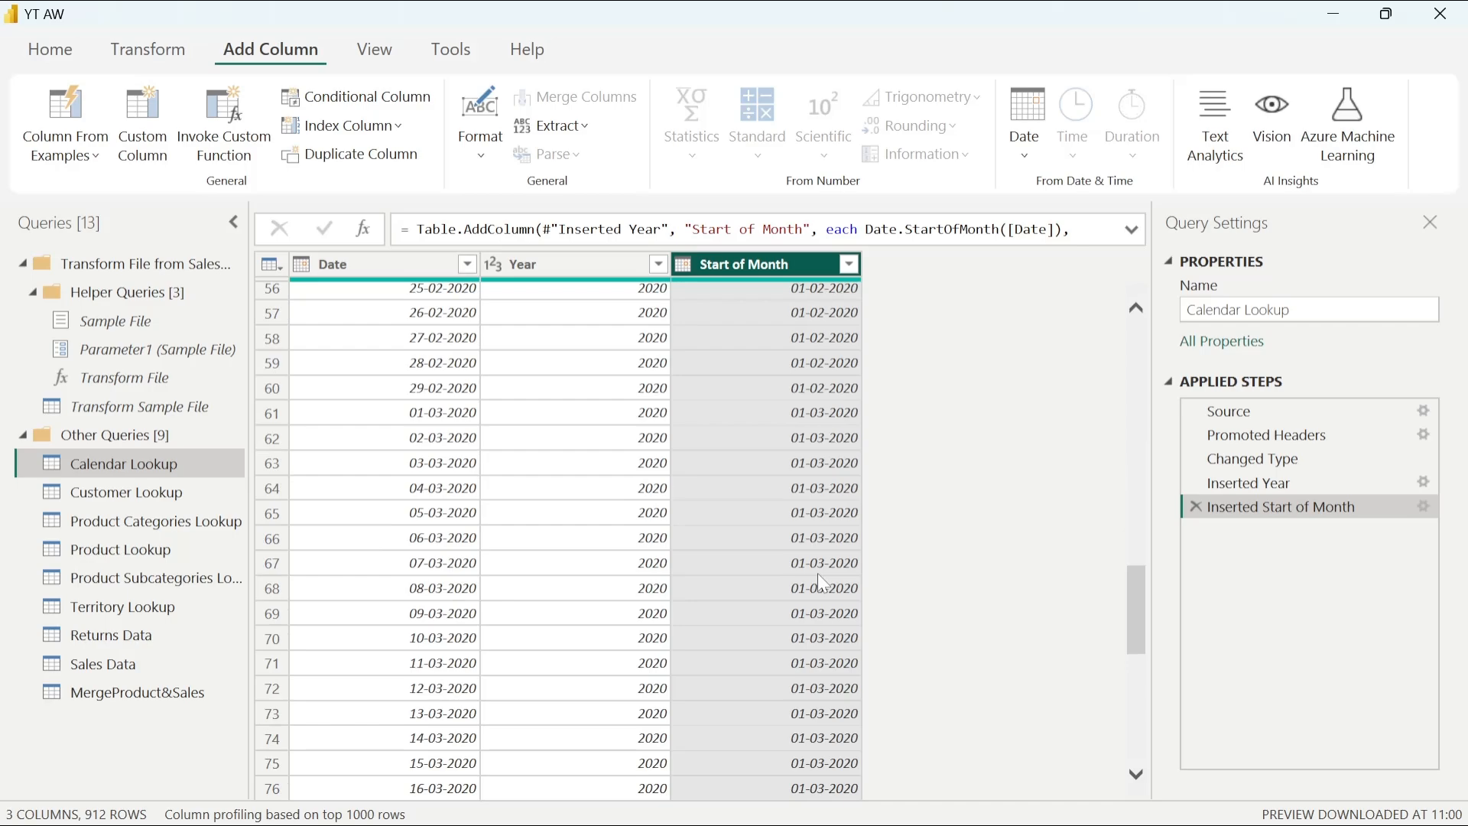
scroll(817, 558, up, 2)
scroll(810, 627, down, 5)
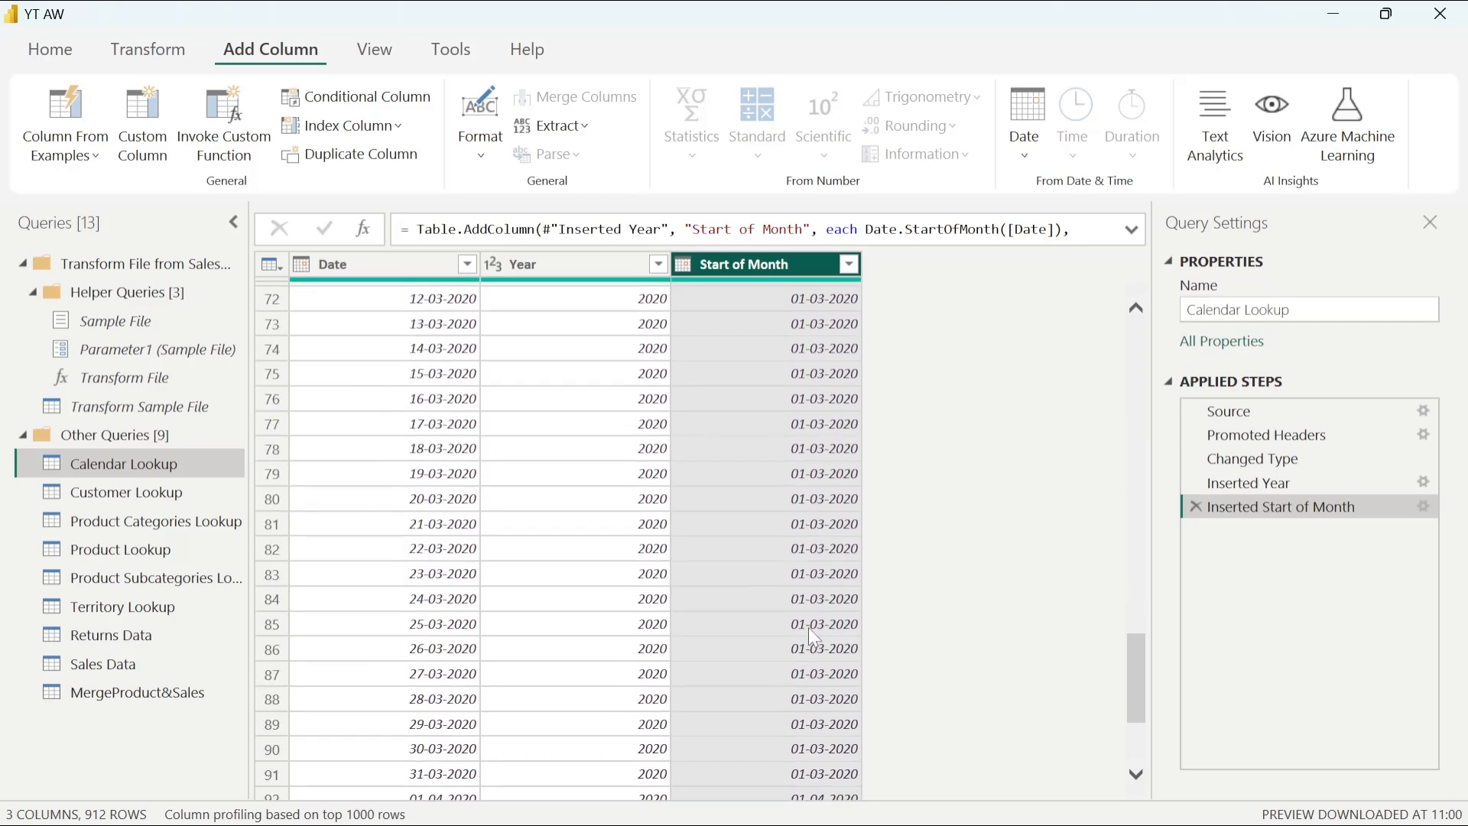
scroll(808, 613, up, 20)
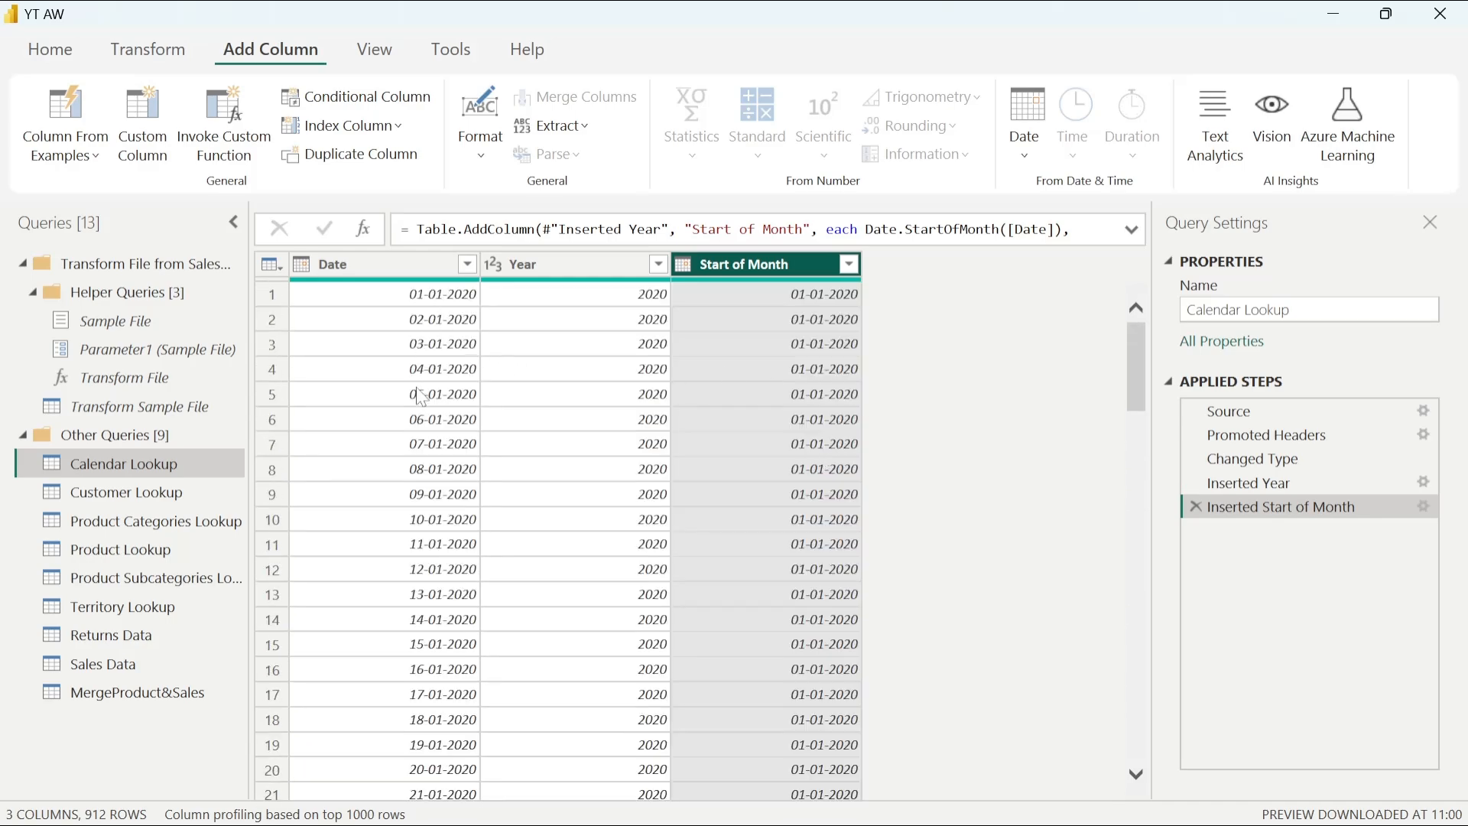
scroll(430, 535, down, 5)
scroll(430, 538, down, 19)
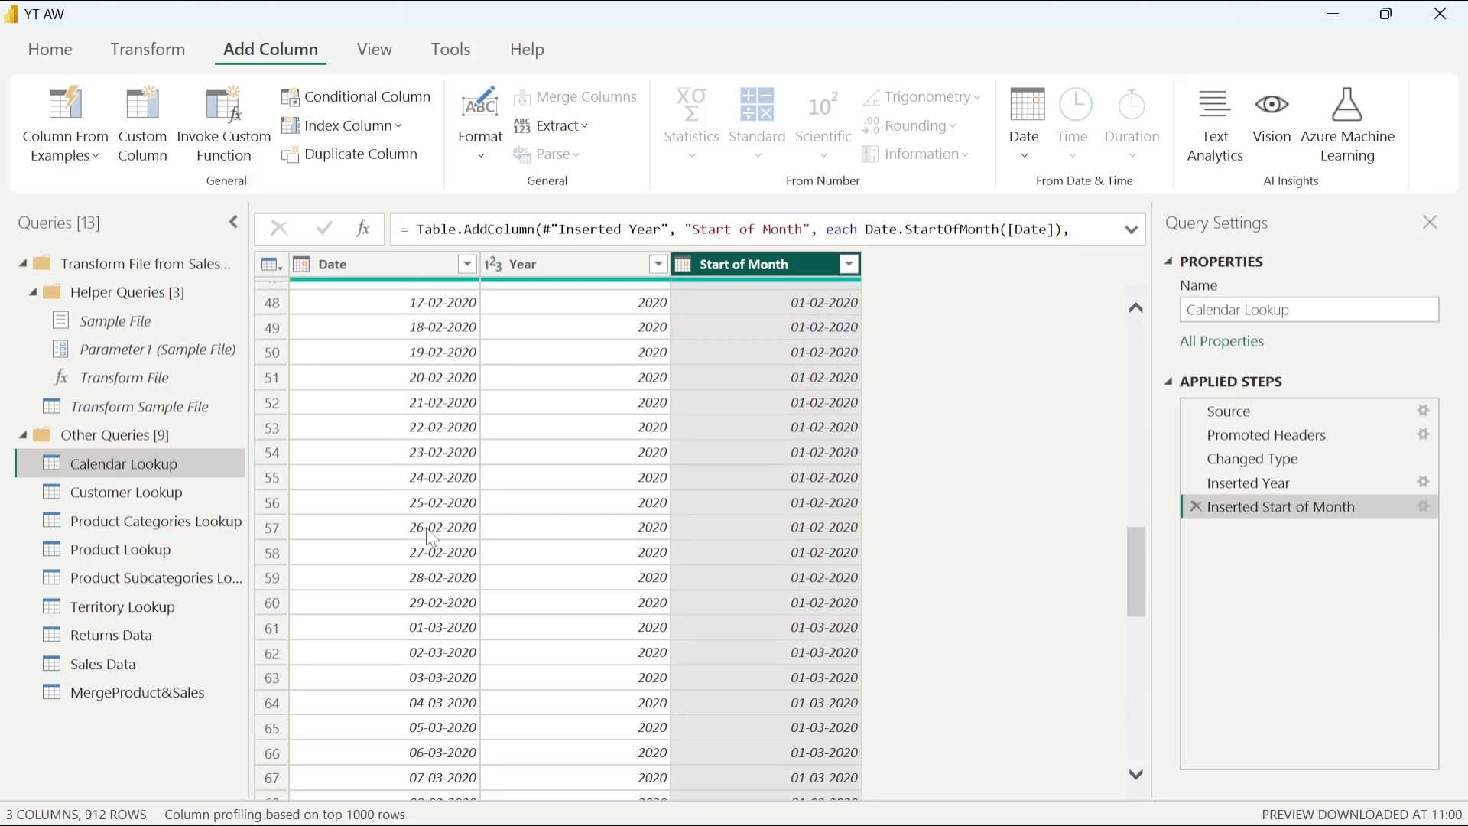
scroll(430, 537, up, 10)
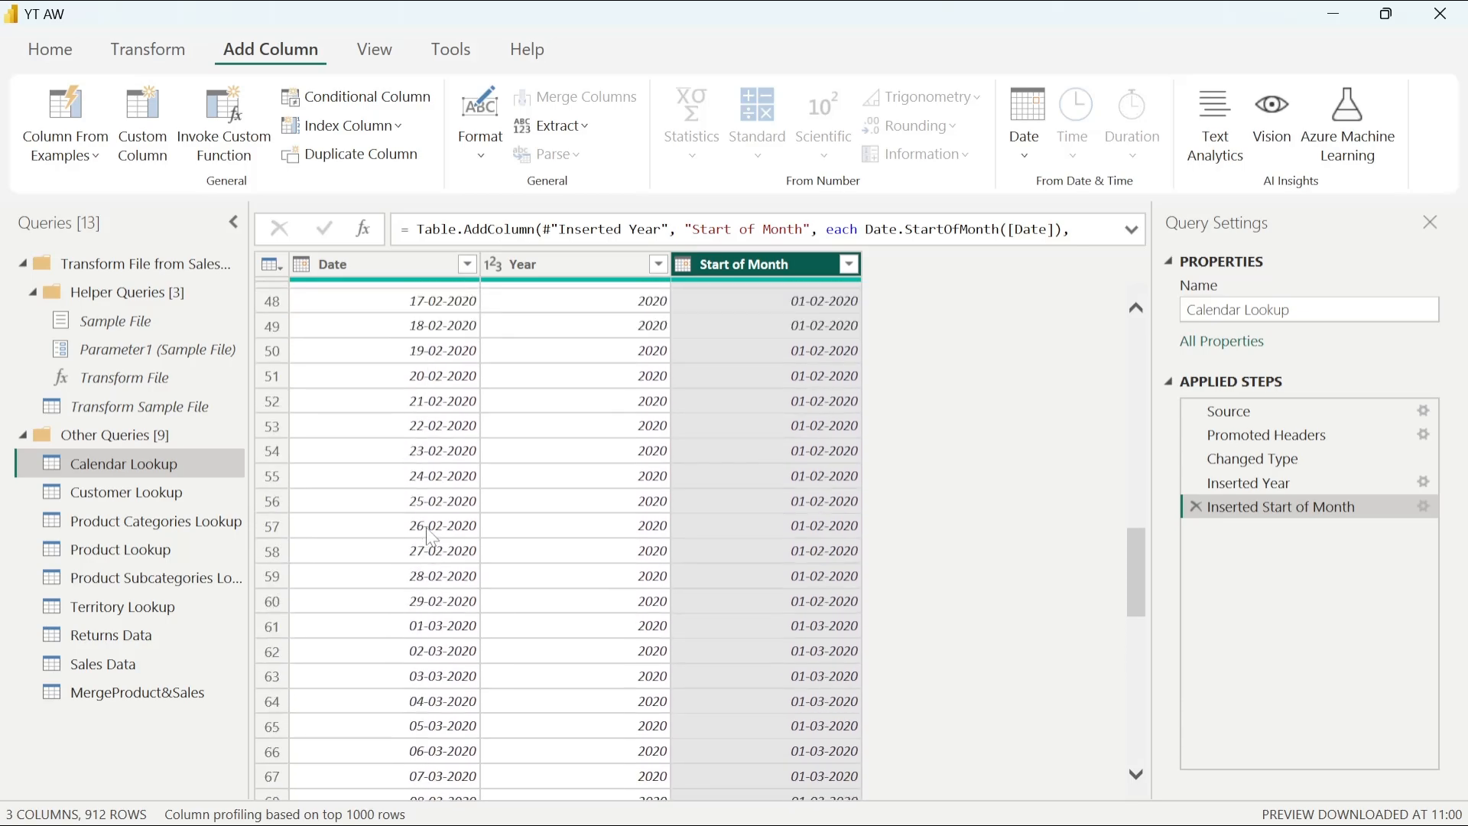
- Add a Name of Month column derived from the Start of Month column in Calendar Lookup
scroll(430, 538, up, 7)
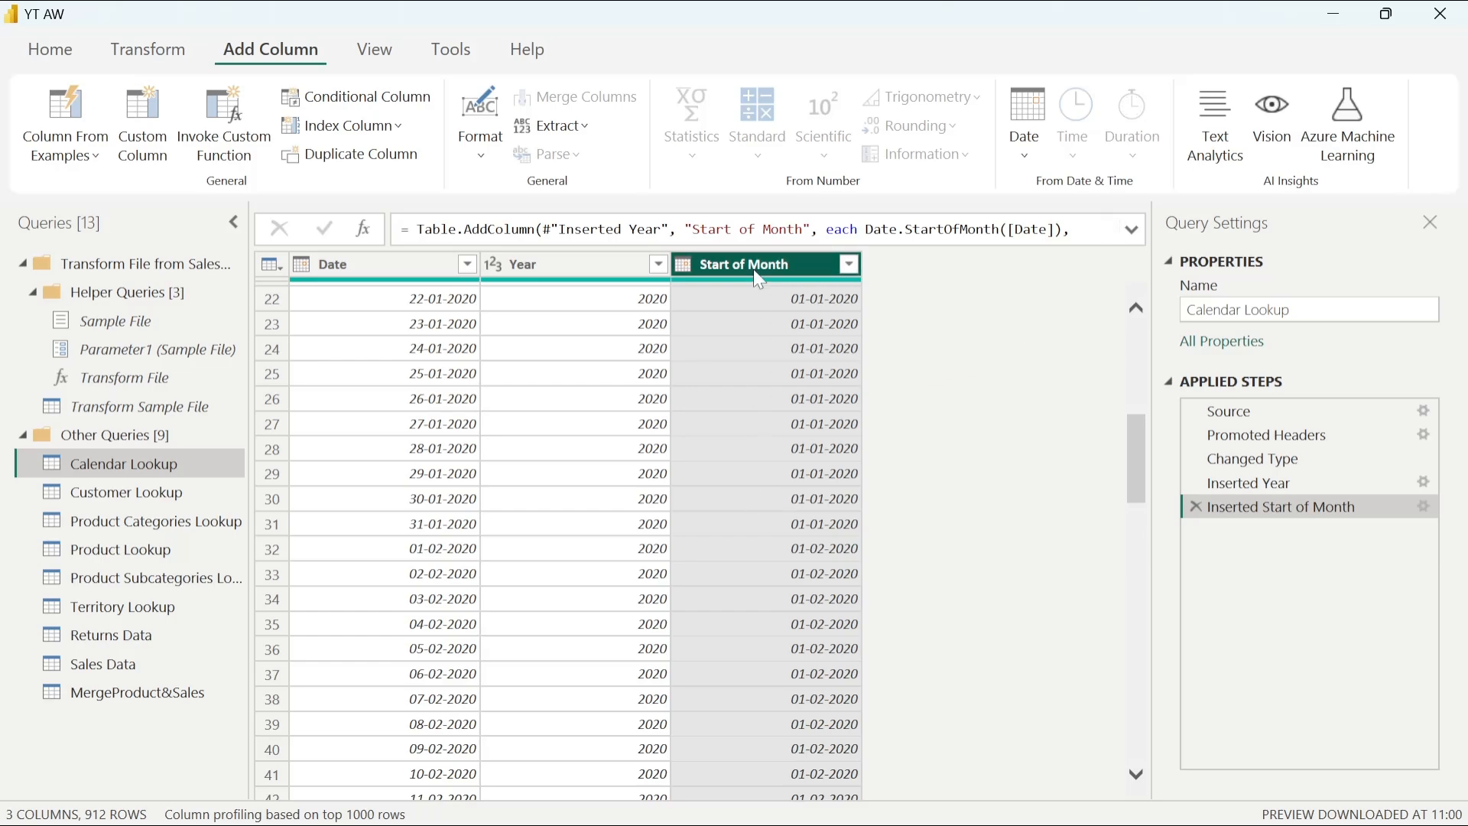
click(383, 262)
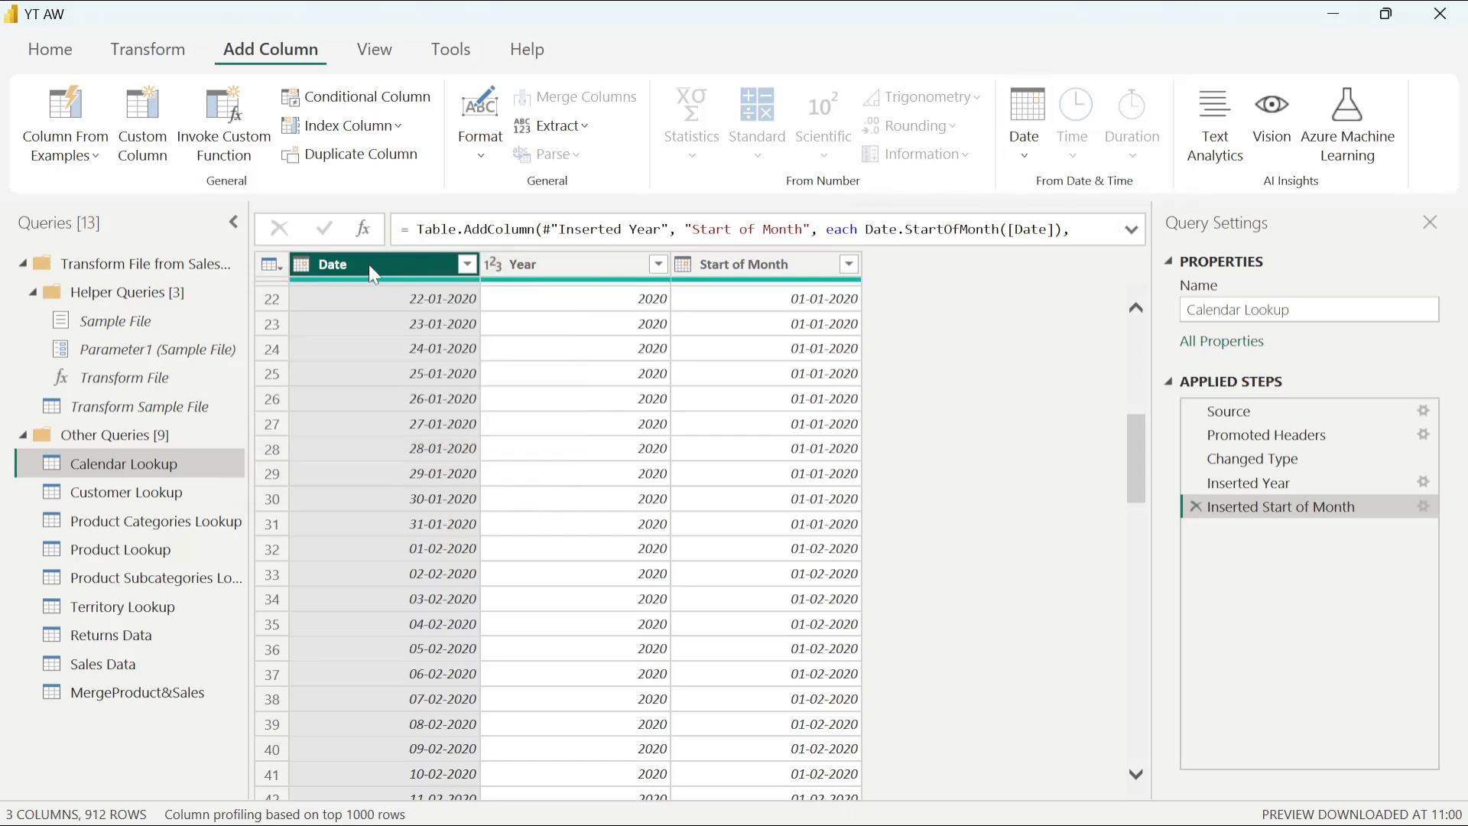
click(753, 266)
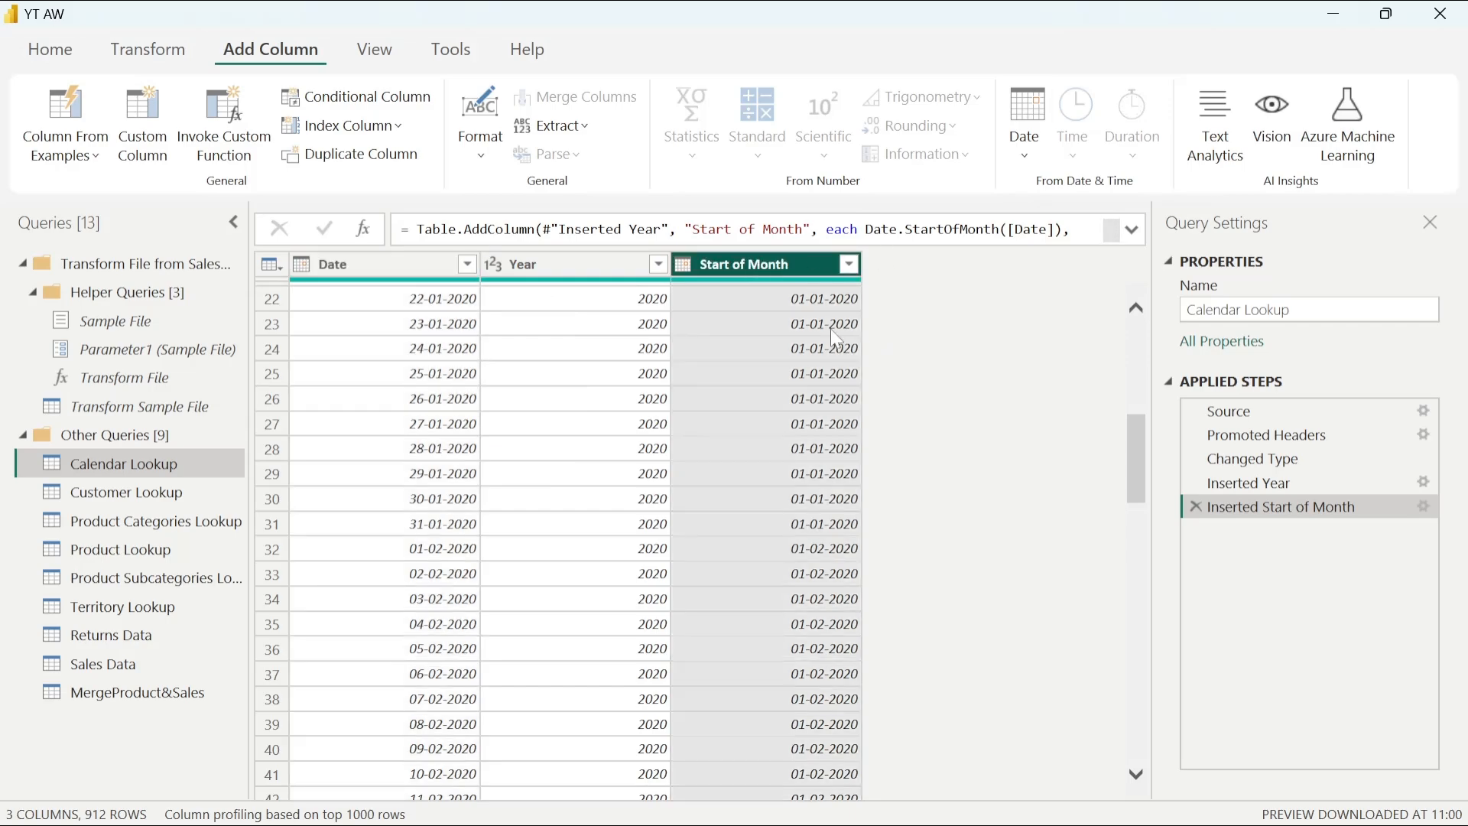
click(1027, 156)
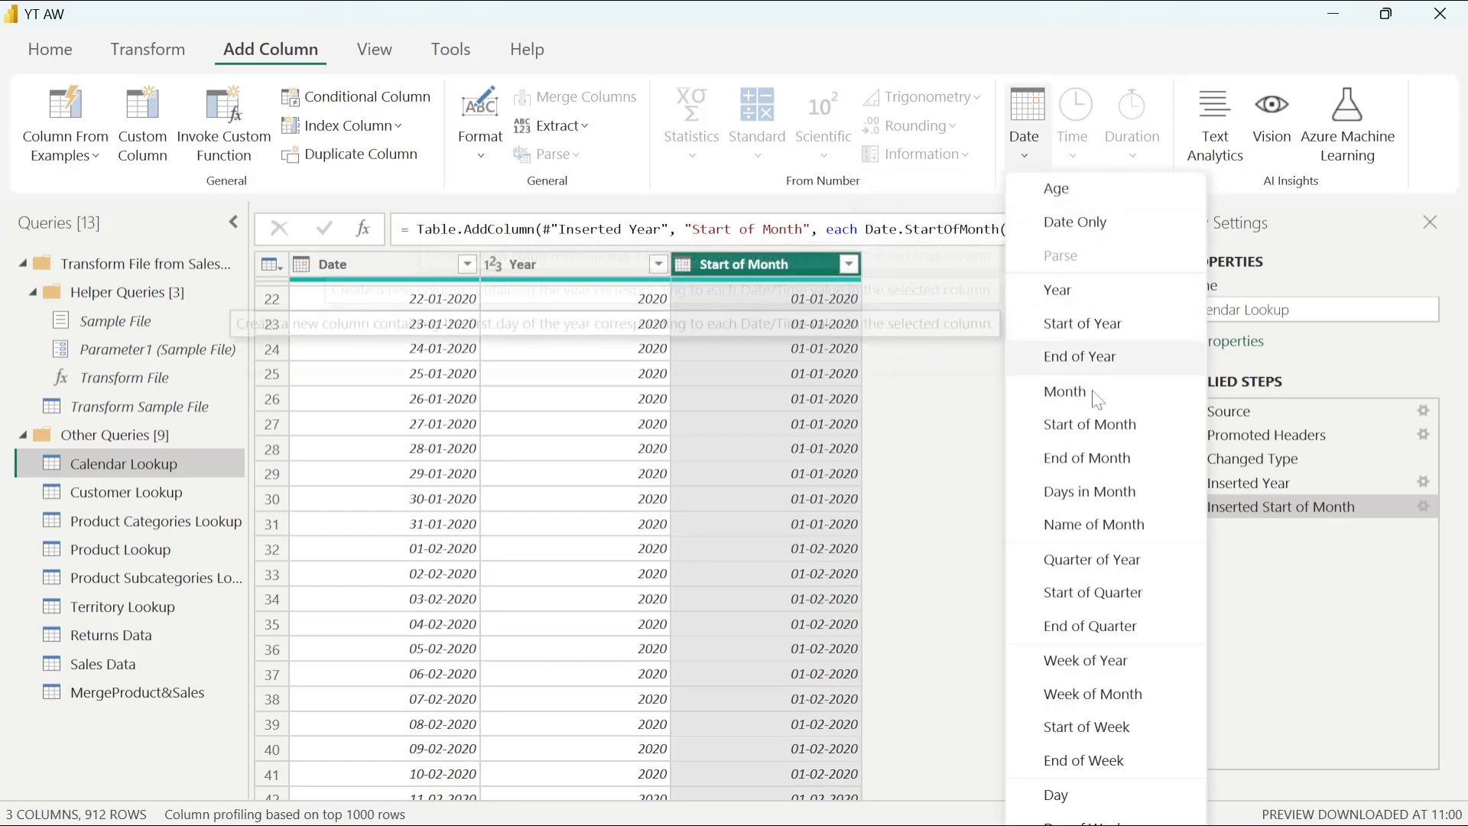
click(1122, 527)
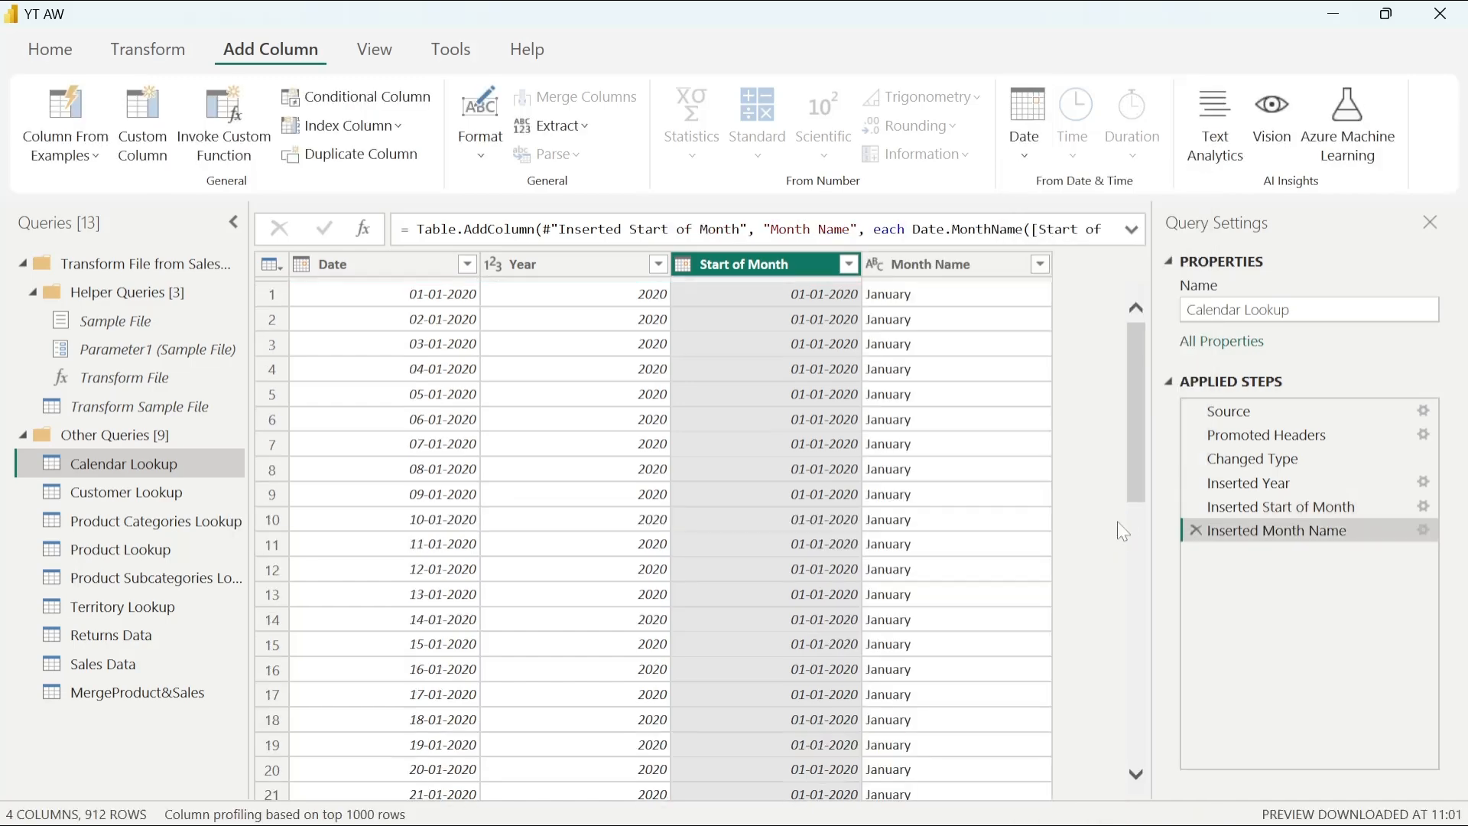
- Examine how the month names correspond to the Date and Start of Month values across successive months
scroll(888, 538, down, 11)
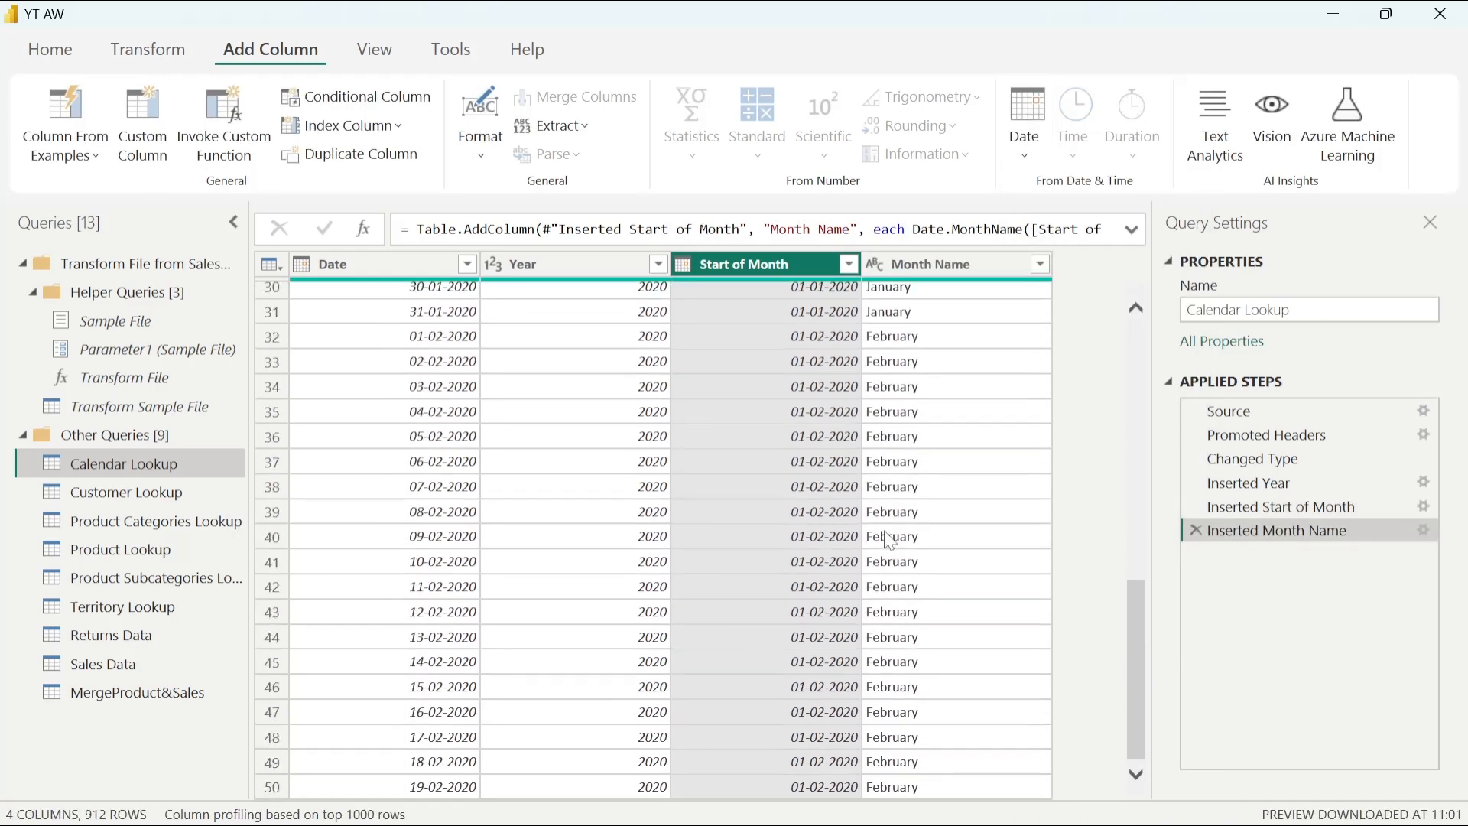
scroll(888, 538, down, 12)
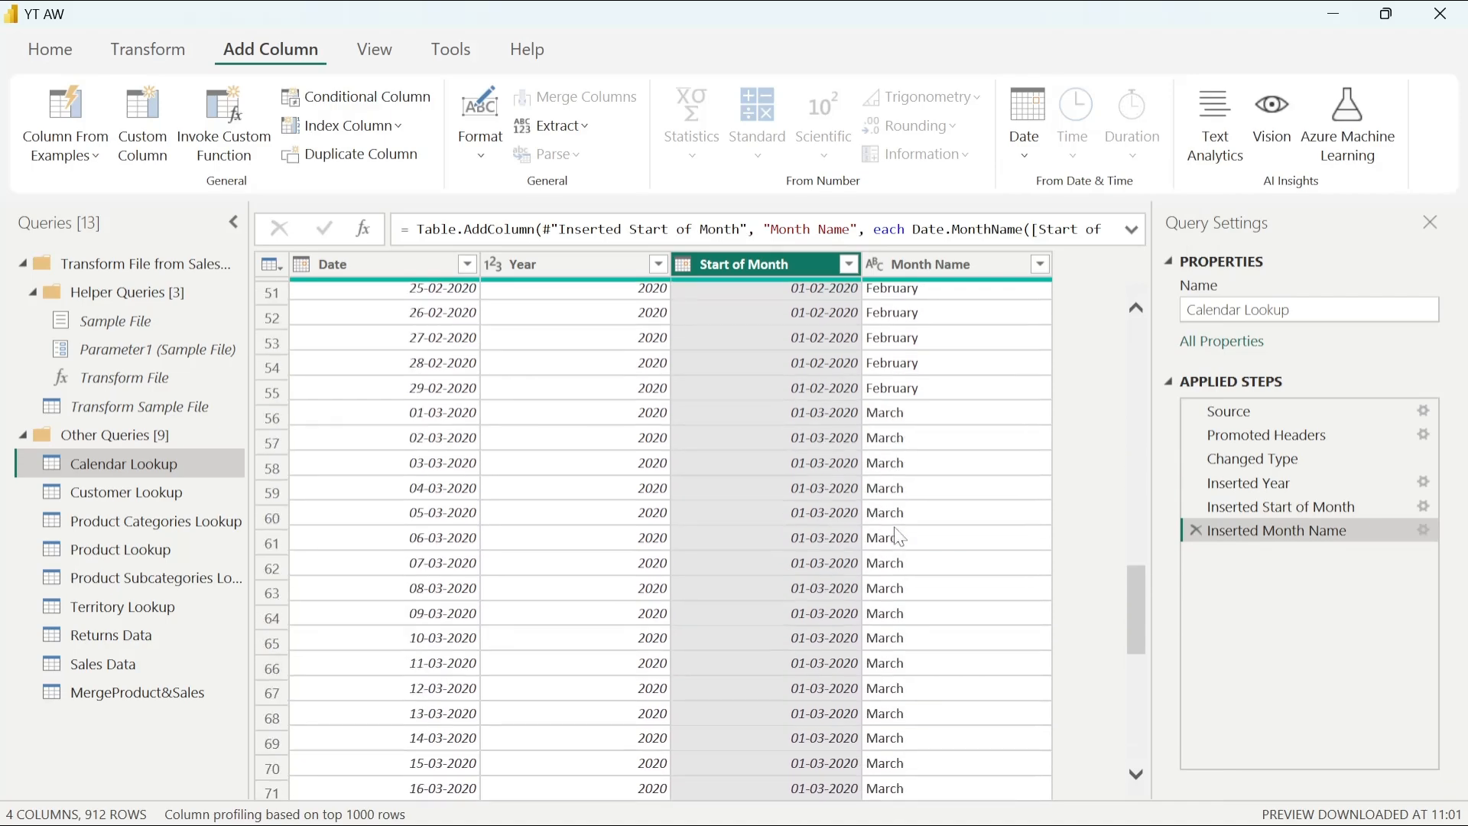
scroll(901, 538, down, 19)
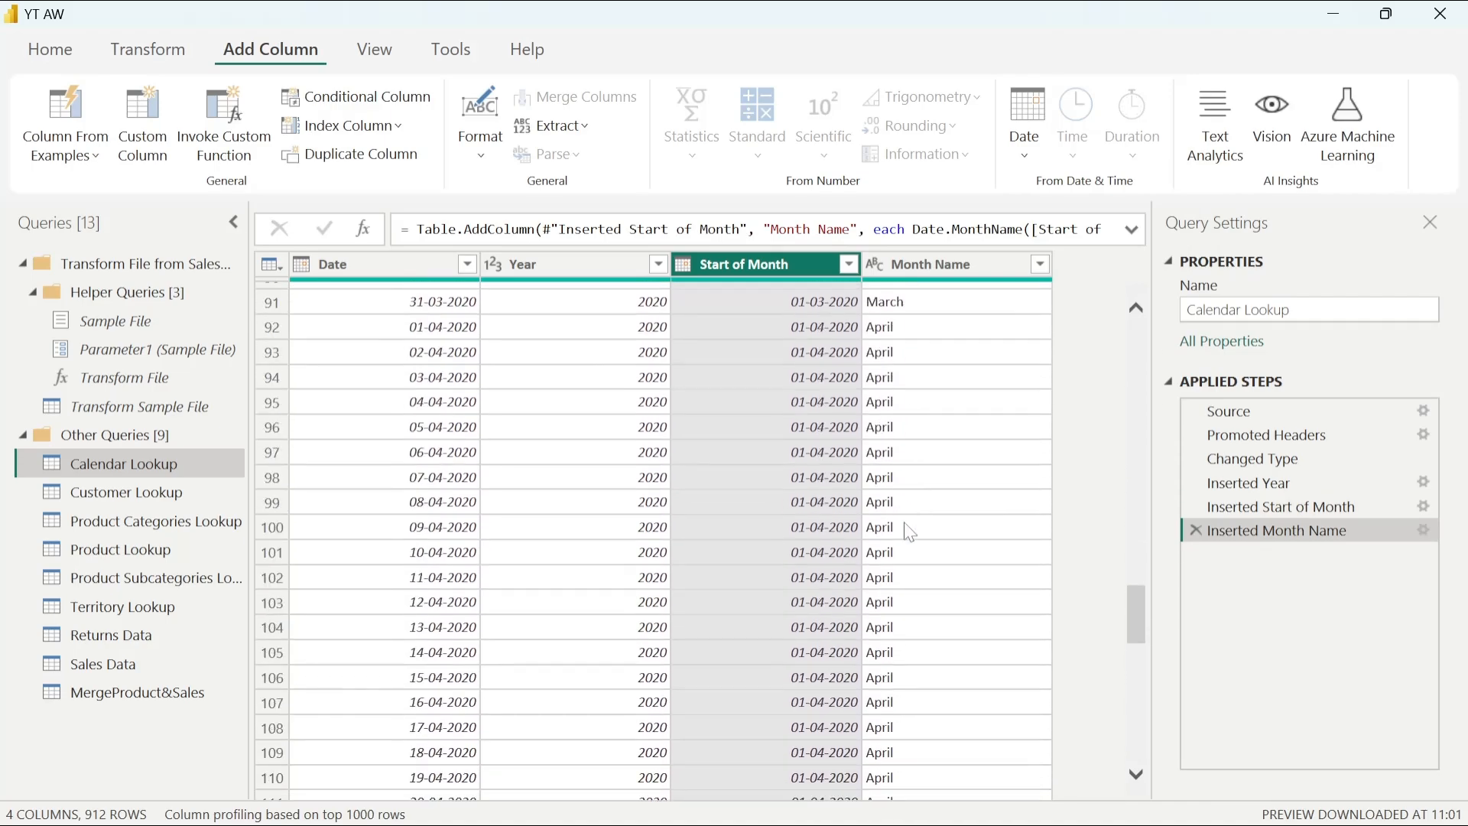
scroll(912, 528, down, 12)
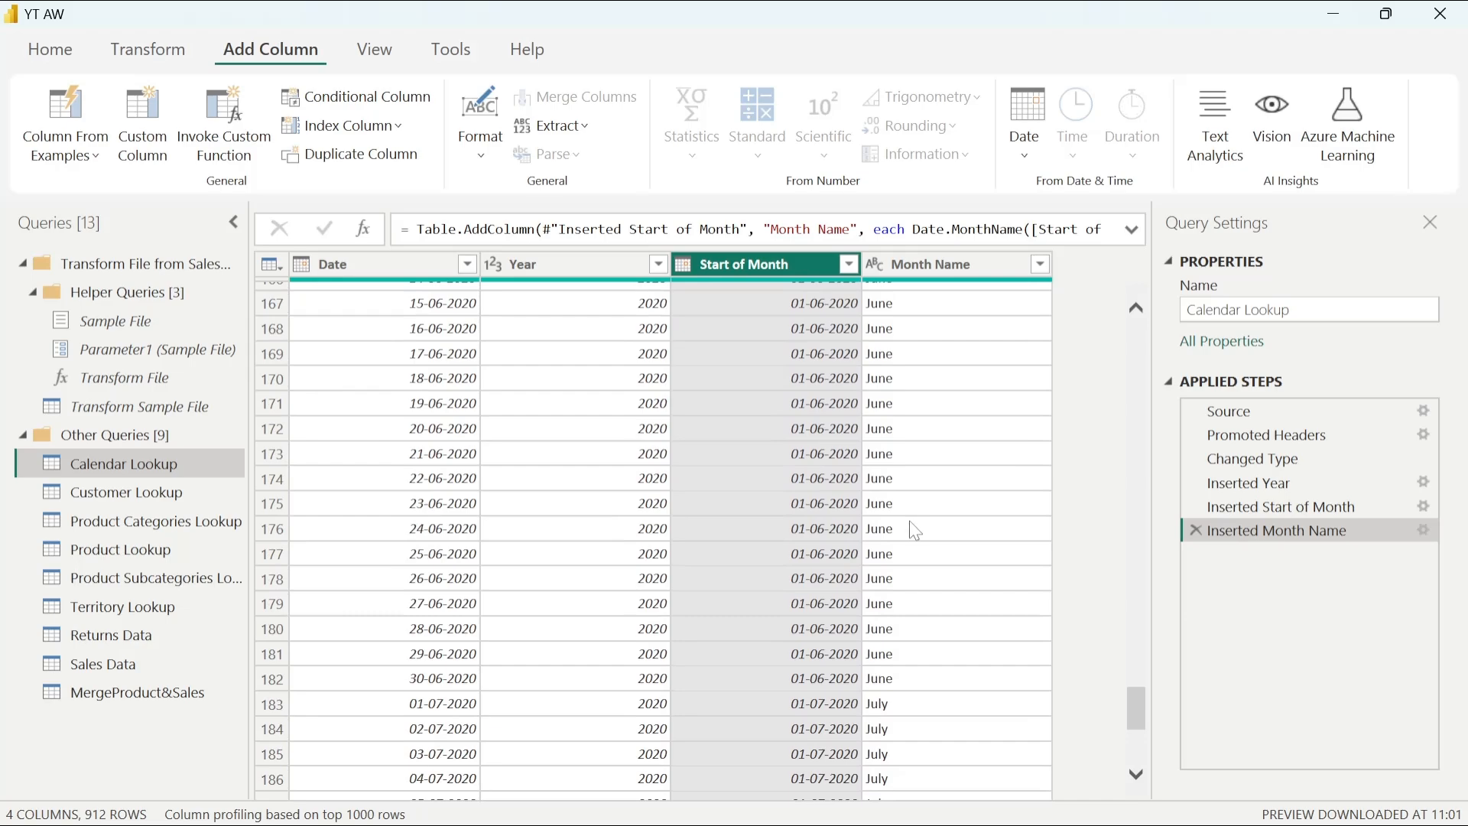
scroll(914, 526, up, 20)
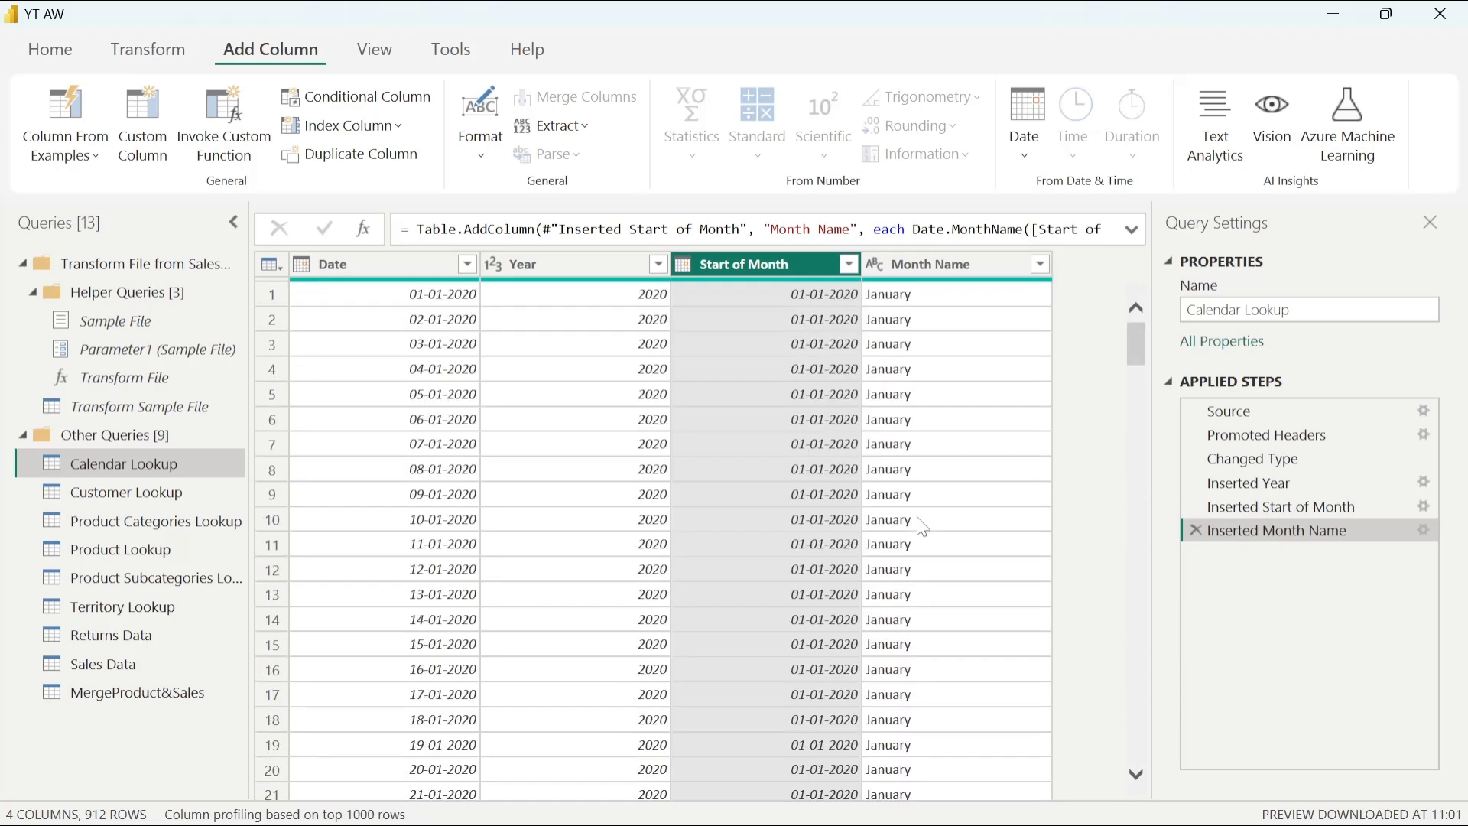
scroll(446, 334, down, 9)
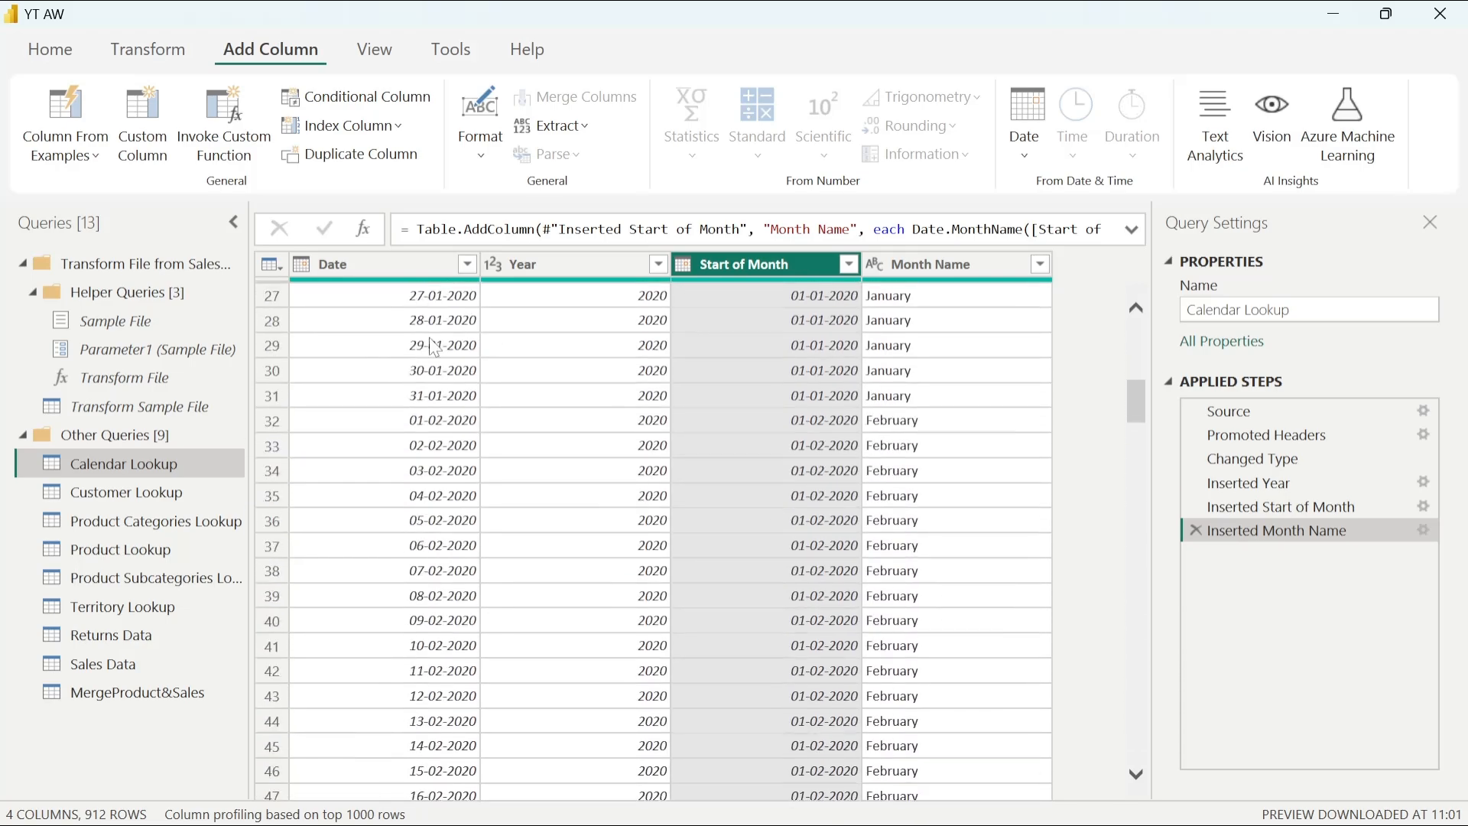
scroll(434, 348, down, 7)
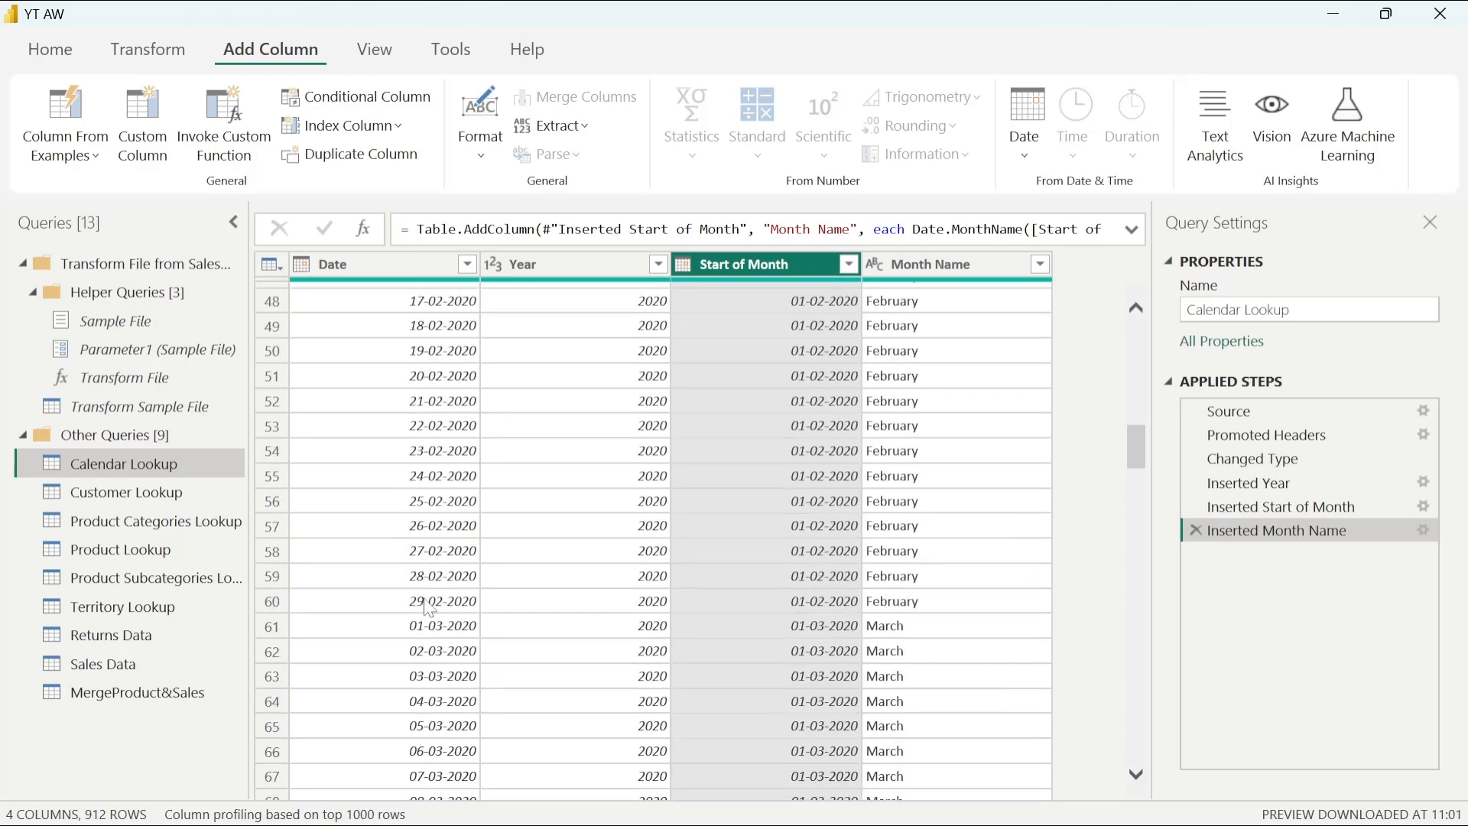
scroll(941, 539, up, 16)
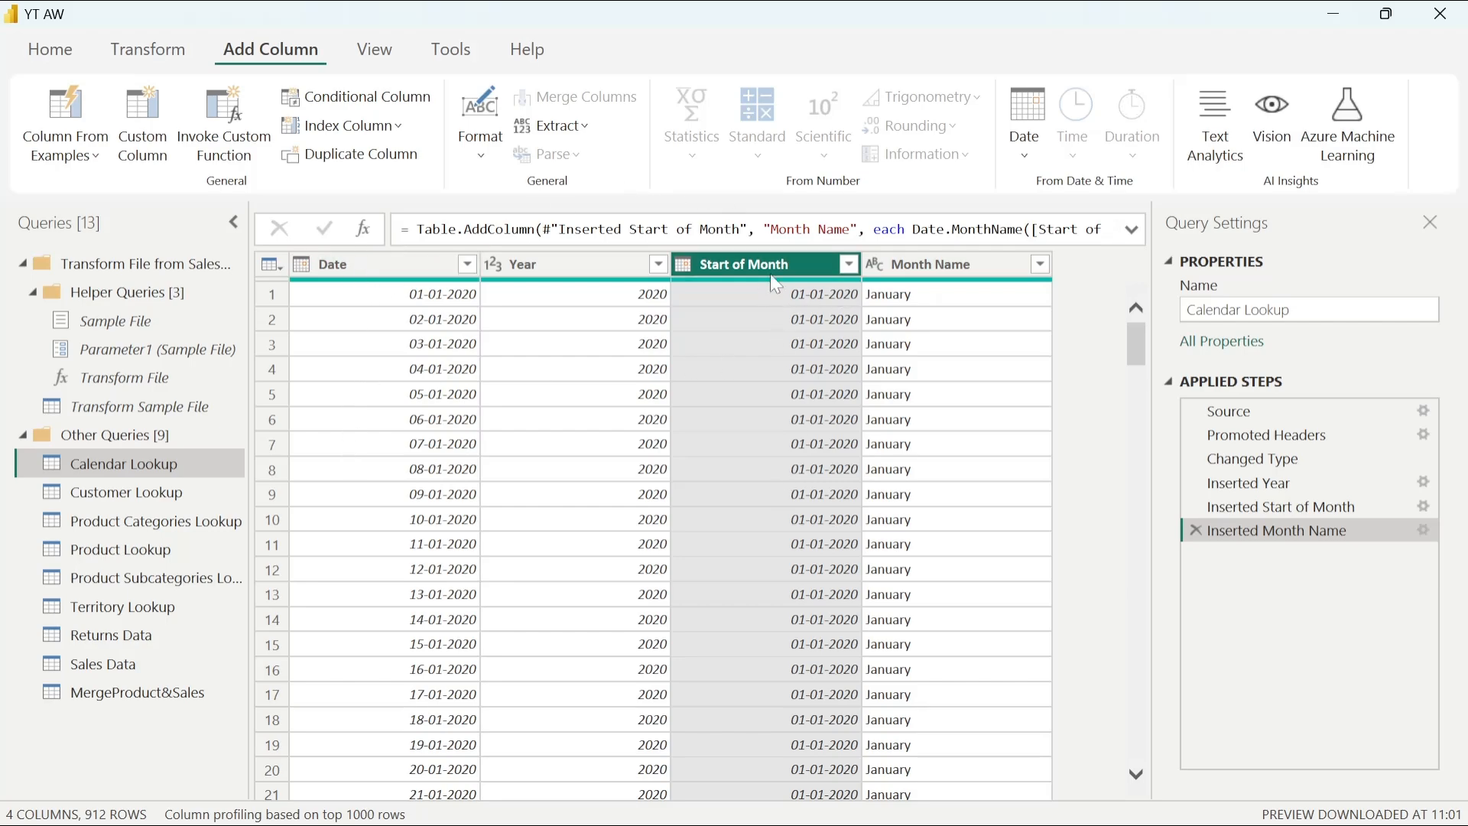
scroll(769, 341, down, 15)
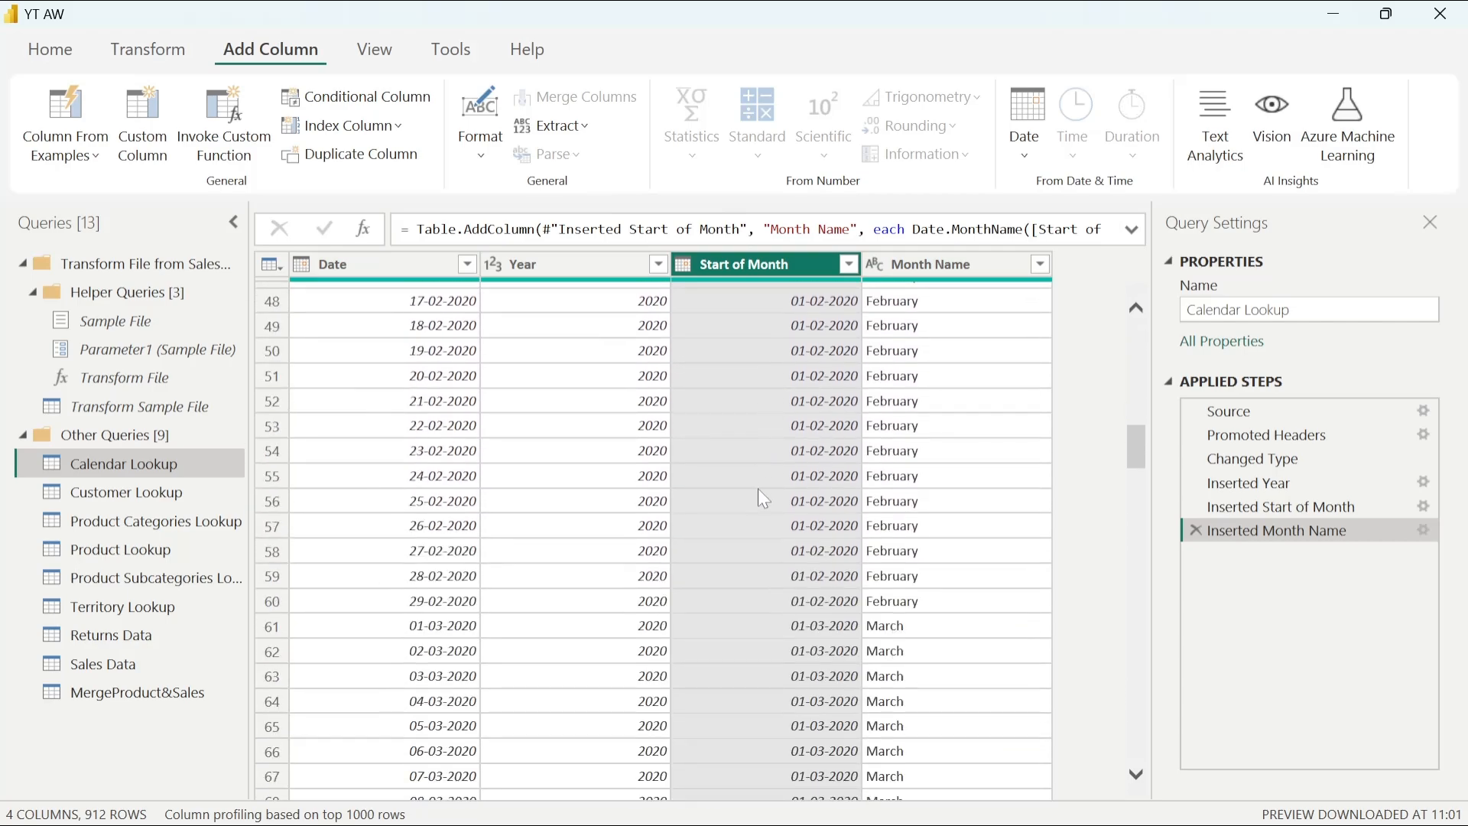
scroll(762, 512, down, 6)
scroll(761, 526, up, 12)
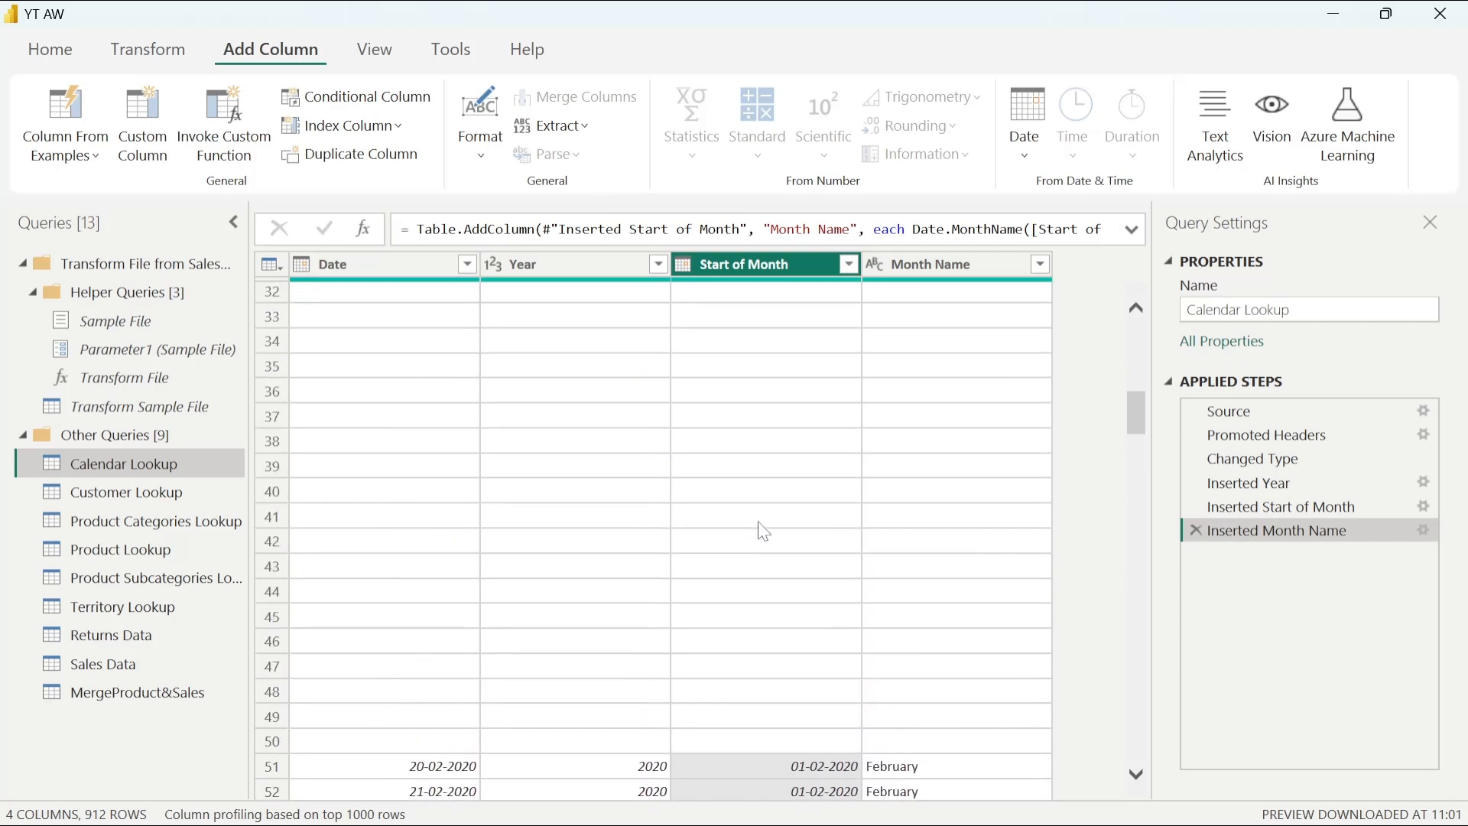
scroll(761, 526, up, 10)
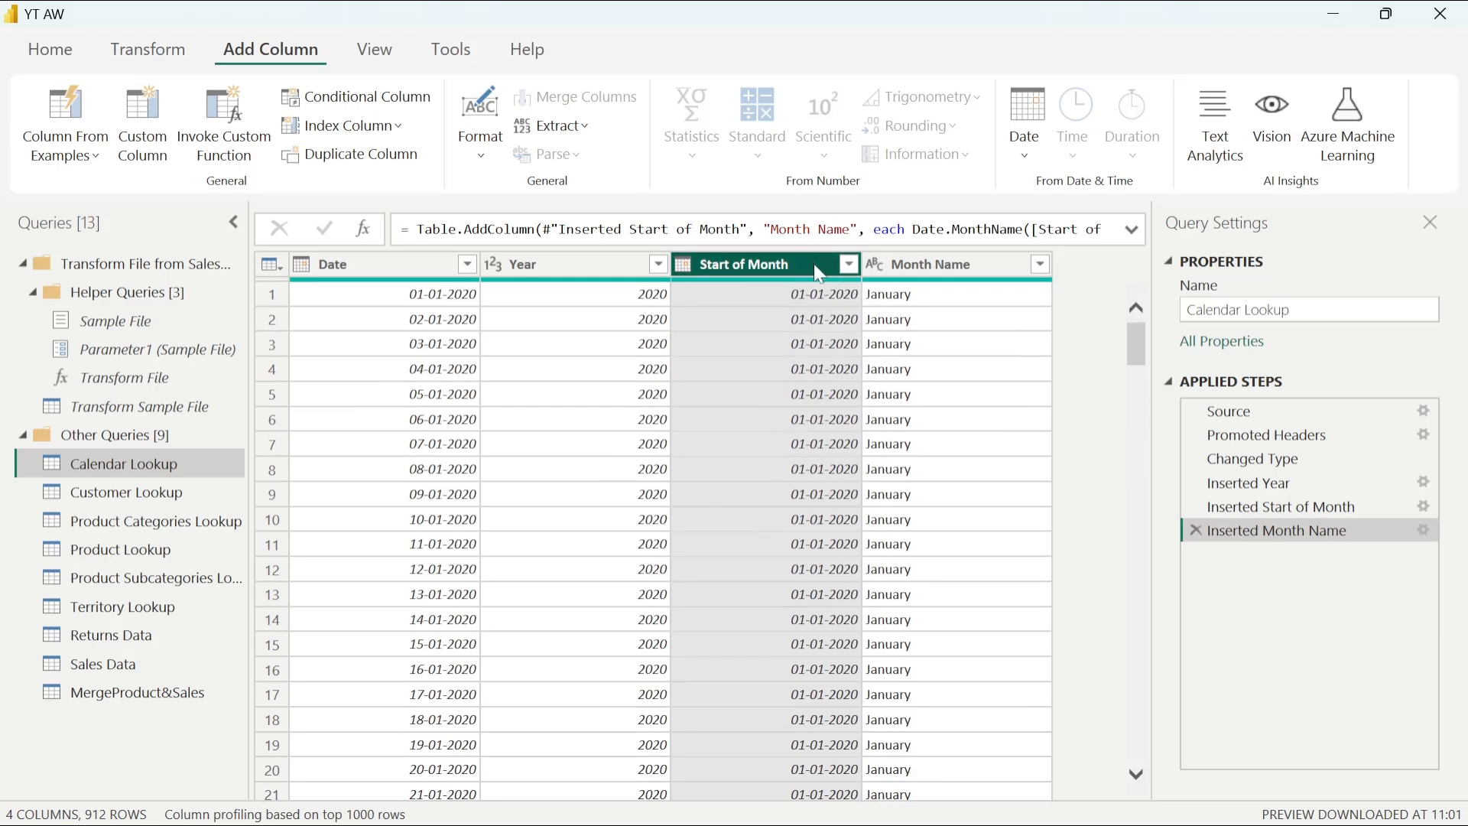
- Try to add a Name of Day column derived from the Start of Month column in Calendar Lookup
click(1025, 149)
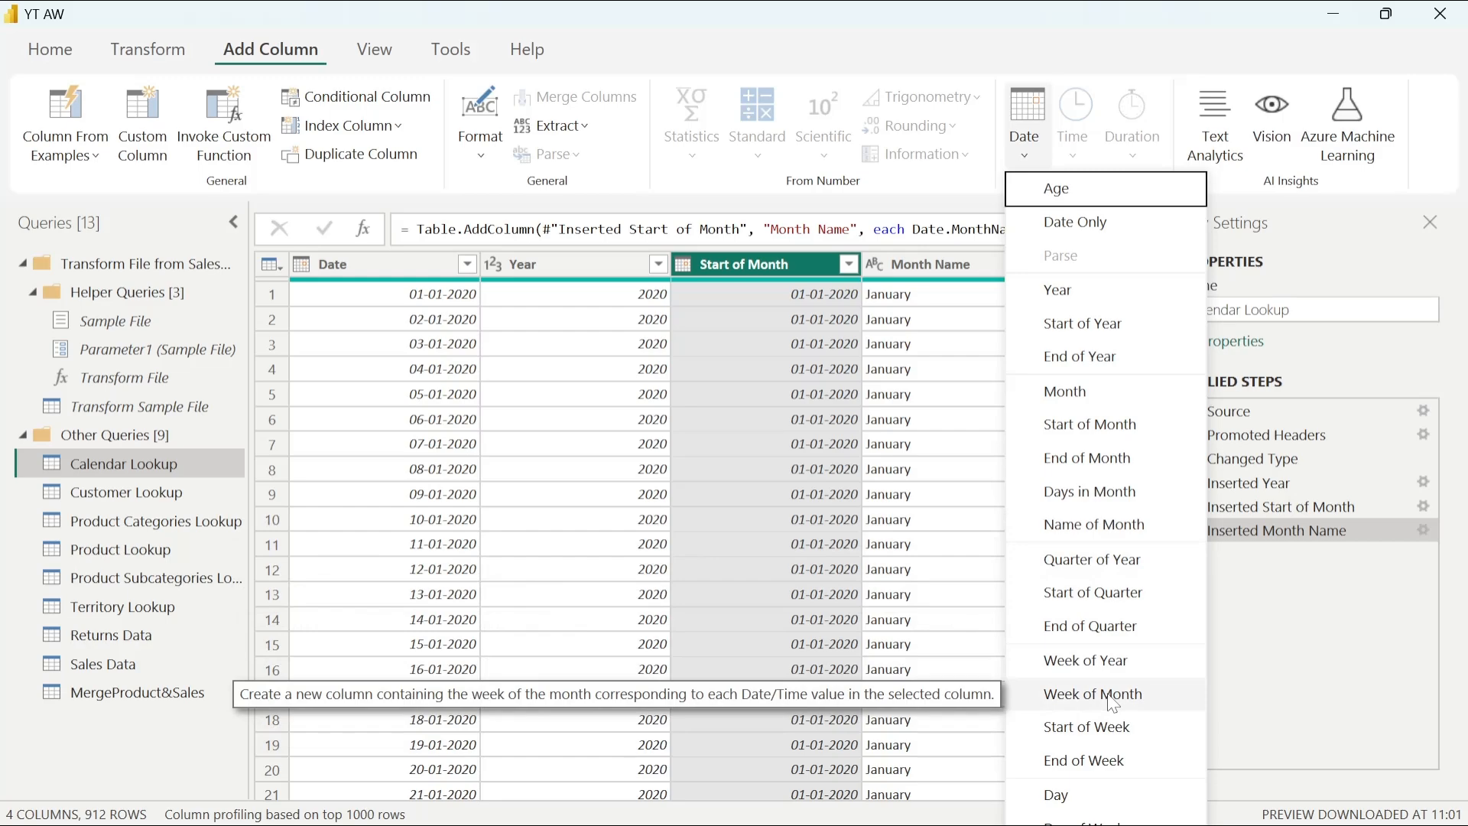
key(Down)
key(Down)
key(Down)
key(Down)
key(Down)
key(Down)
key(Down)
key(Down)
key(Down)
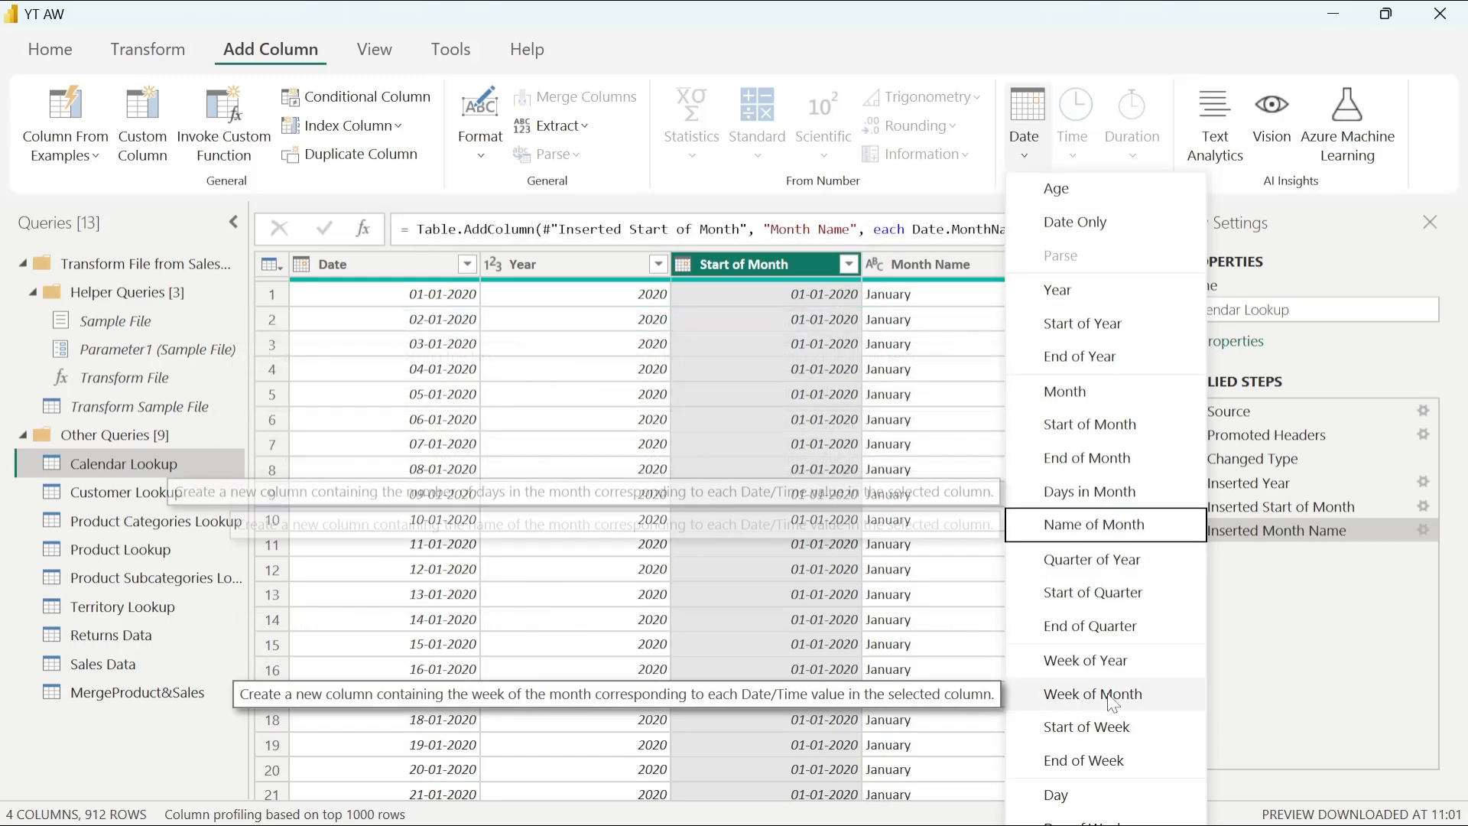
key(Down)
key(Down)
key(Down)
key(Down)
key(Down)
key(Down)
key(Down)
key(Down)
key(Down)
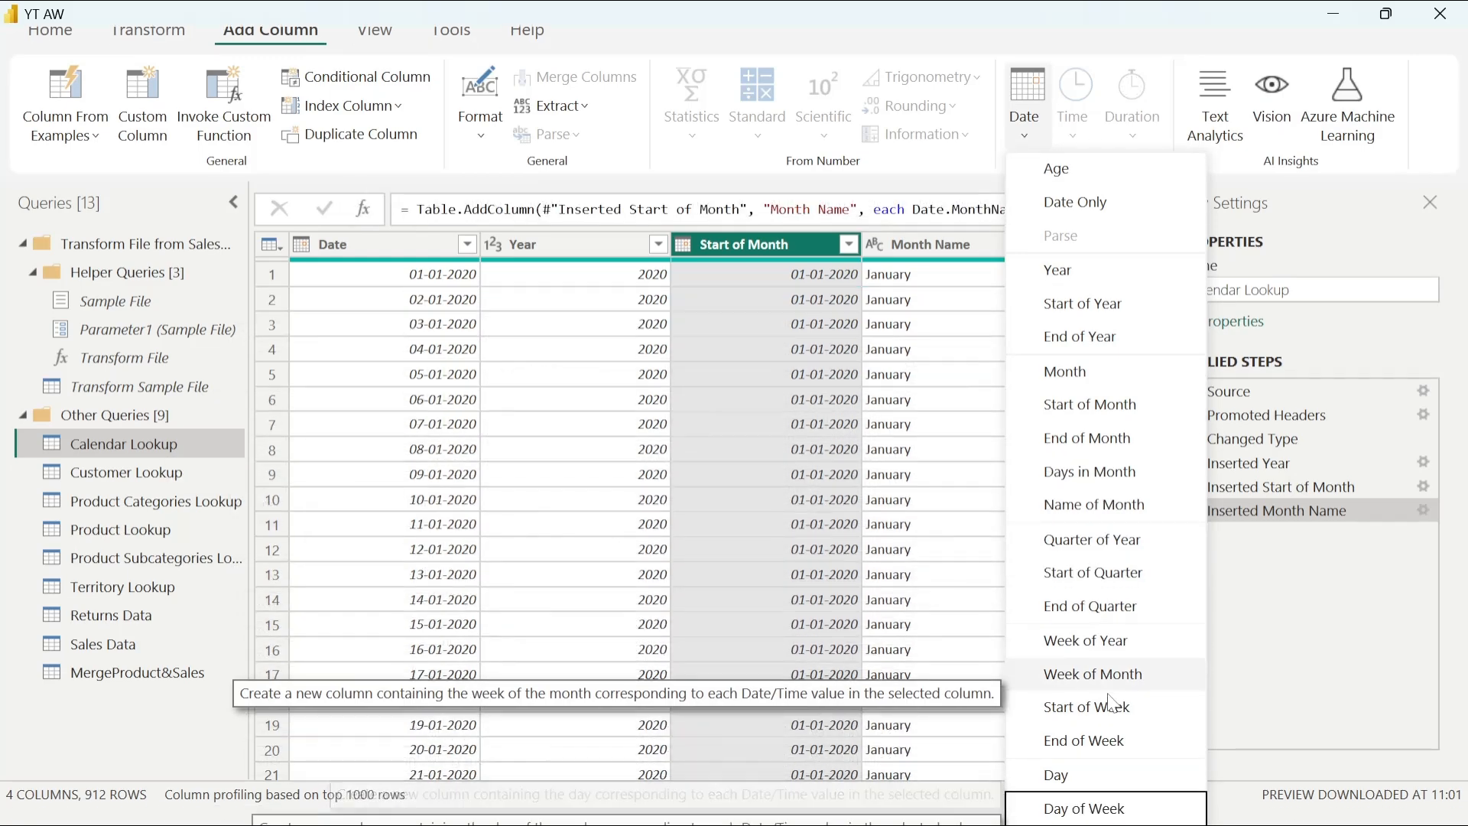
key(Down)
key(Down)
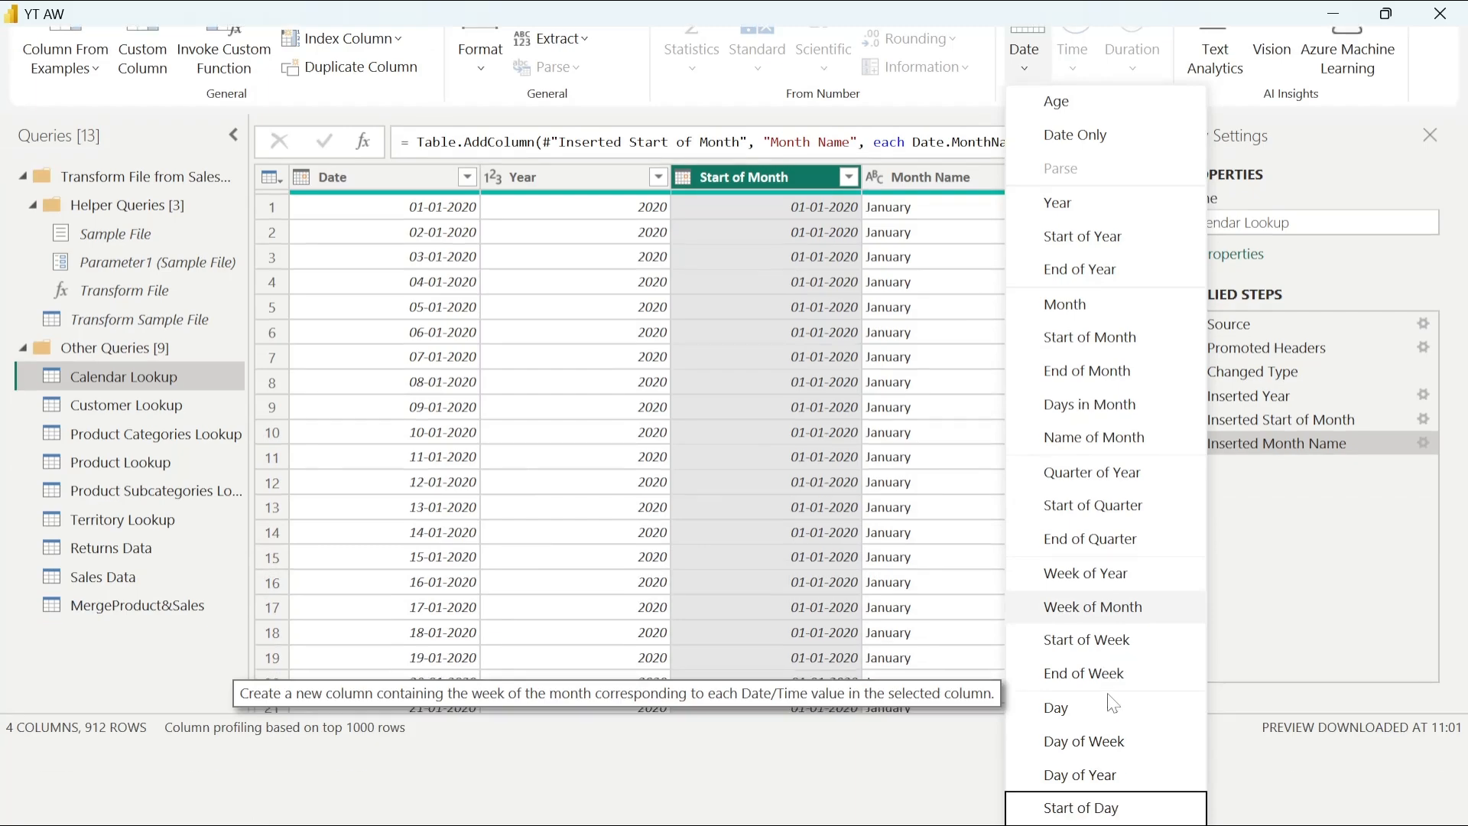
key(Down)
key(Down)
key(Down)
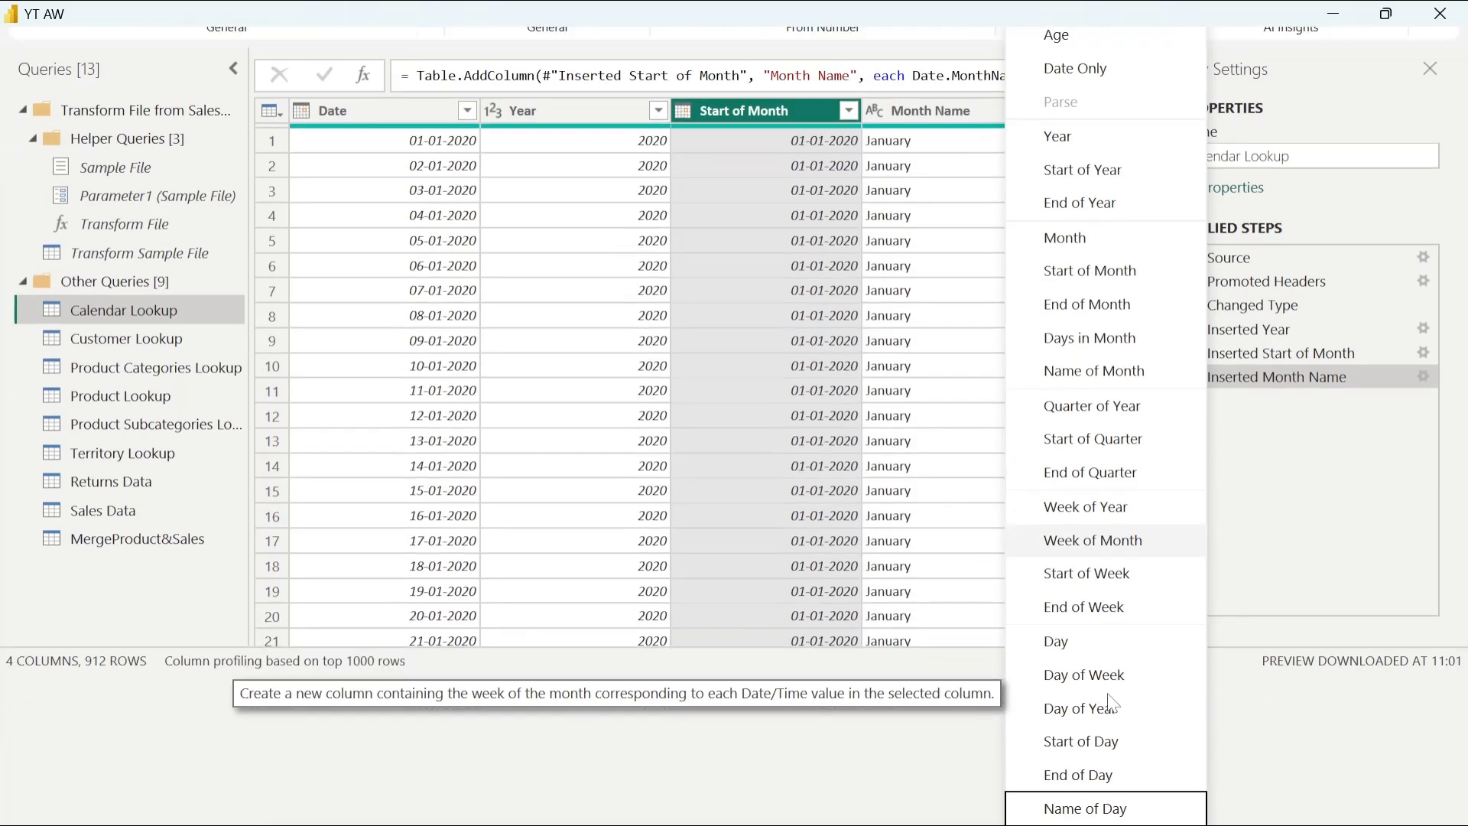
key(Up)
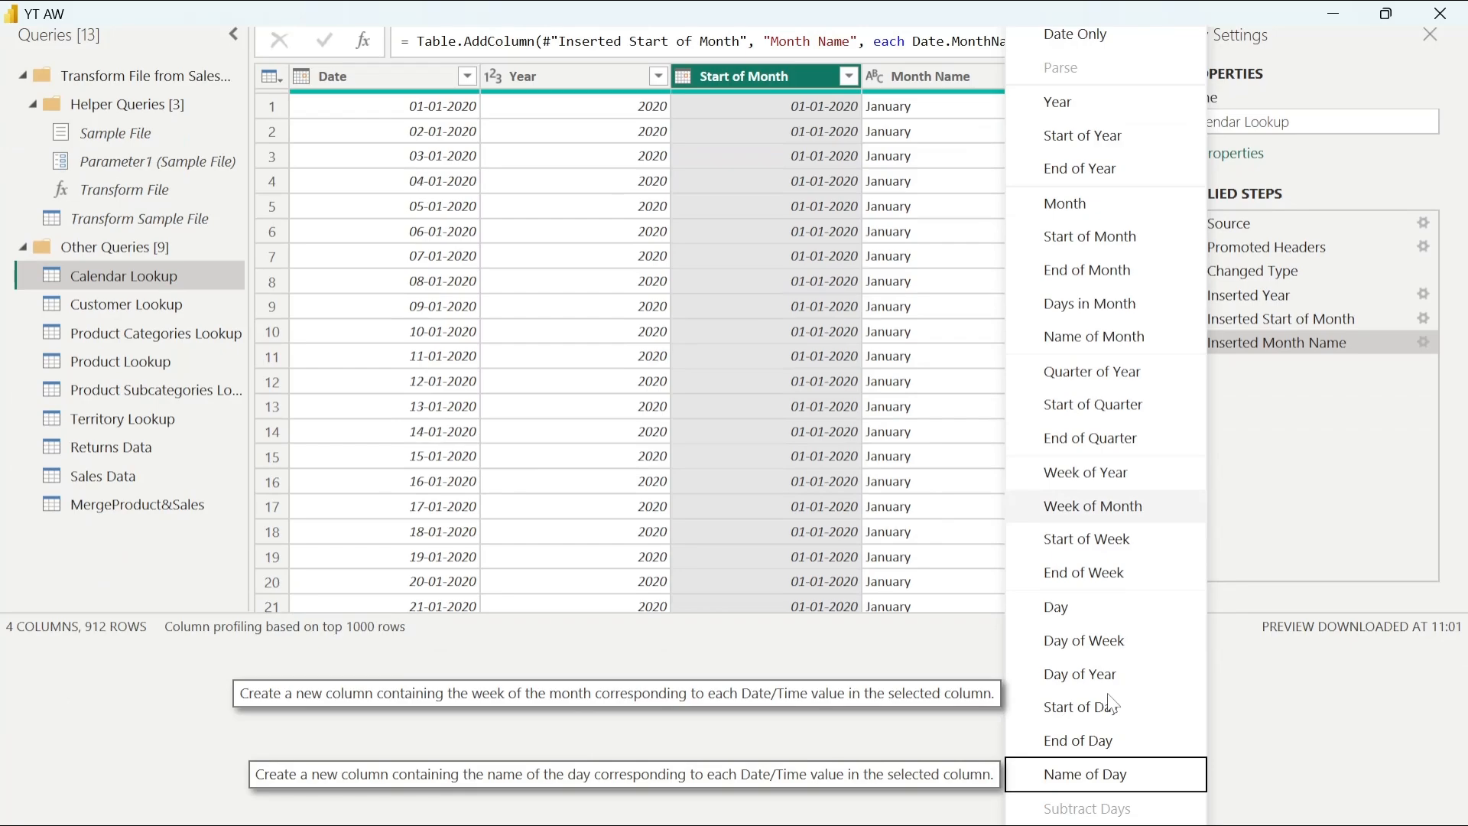
key(Return)
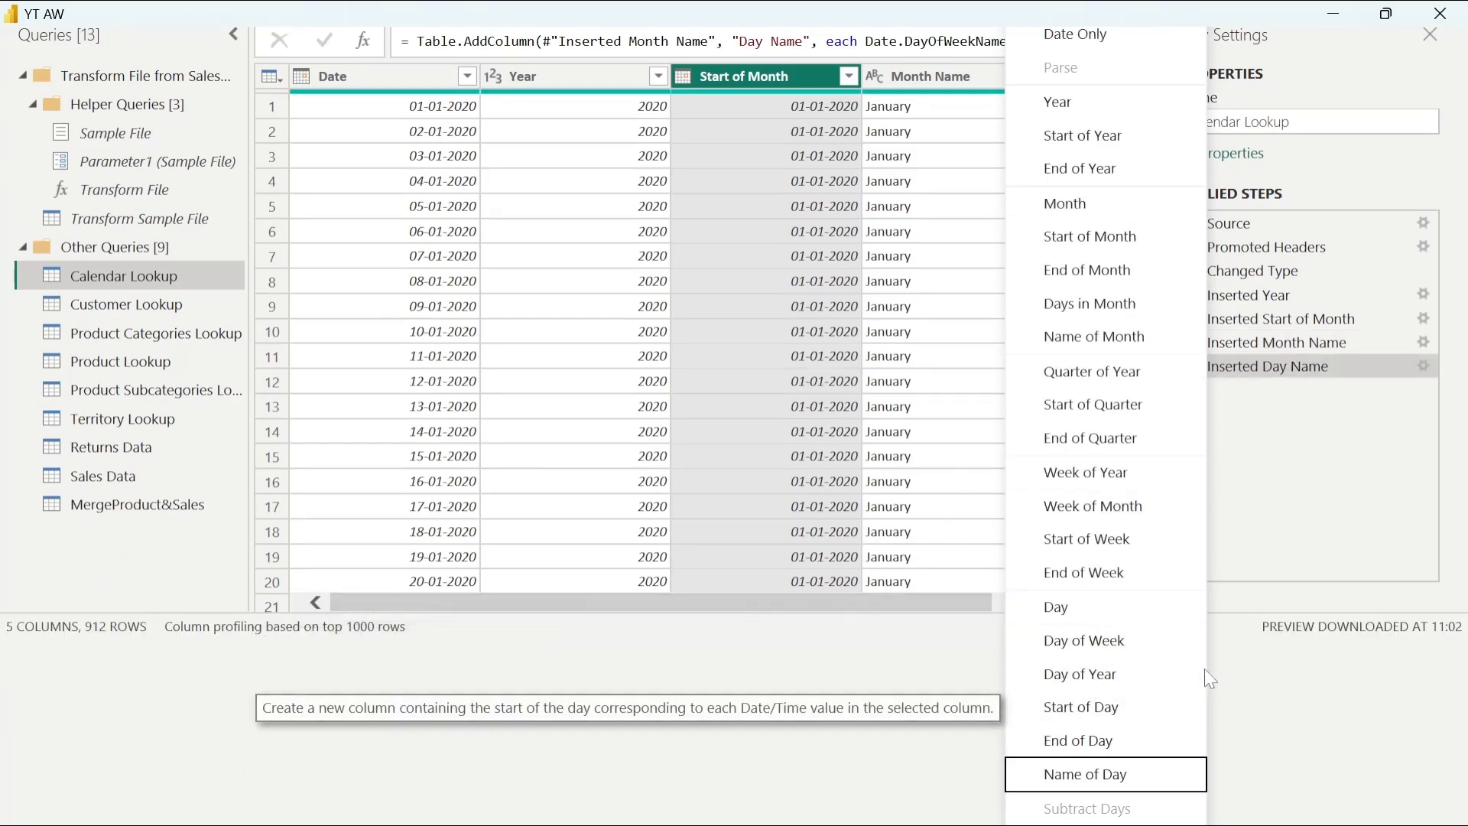
click(1063, 784)
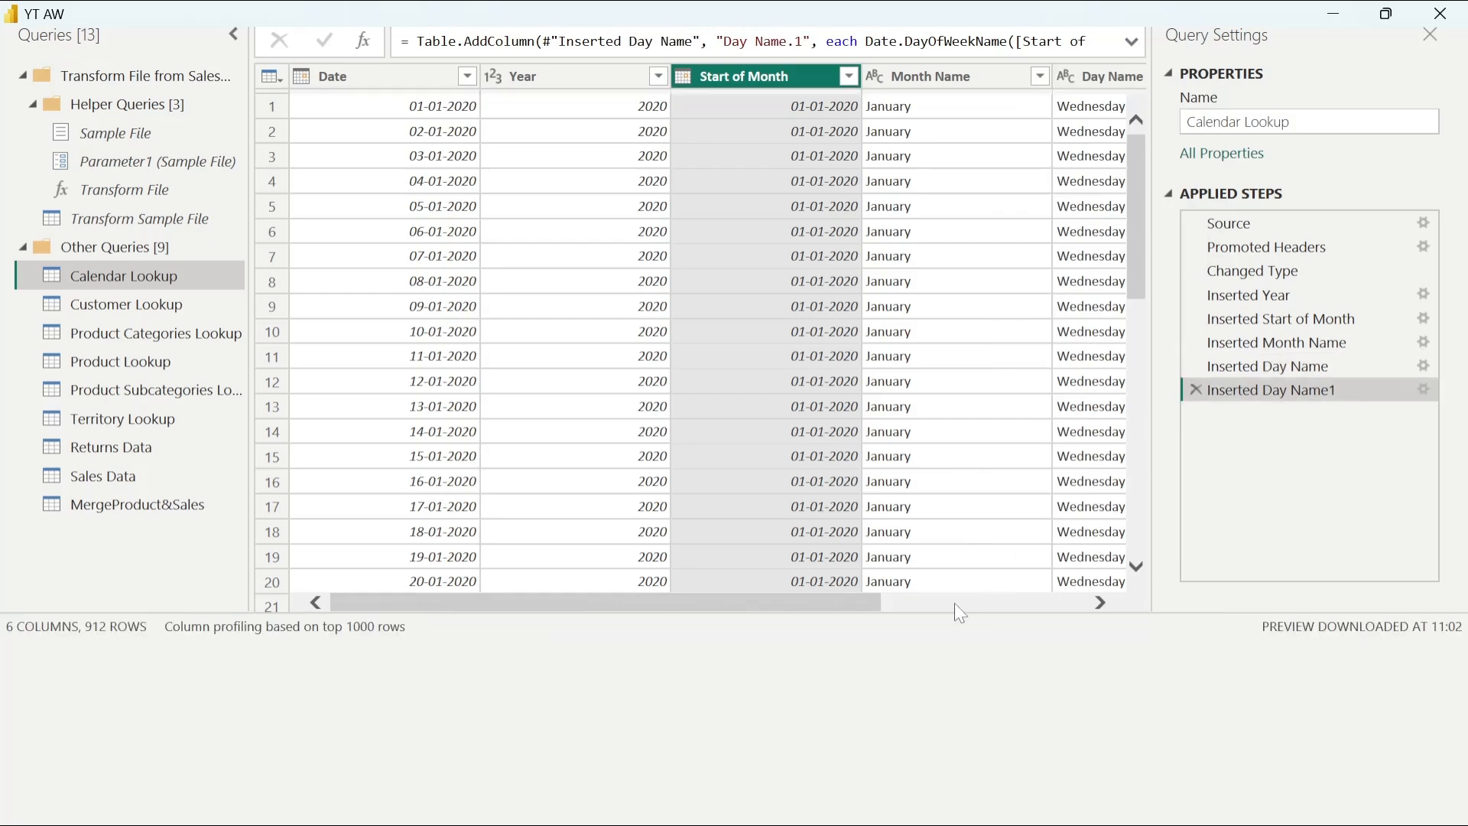
- Examine the day names against the Date and Start of Month values across successive months
drag(841, 605, 1130, 600)
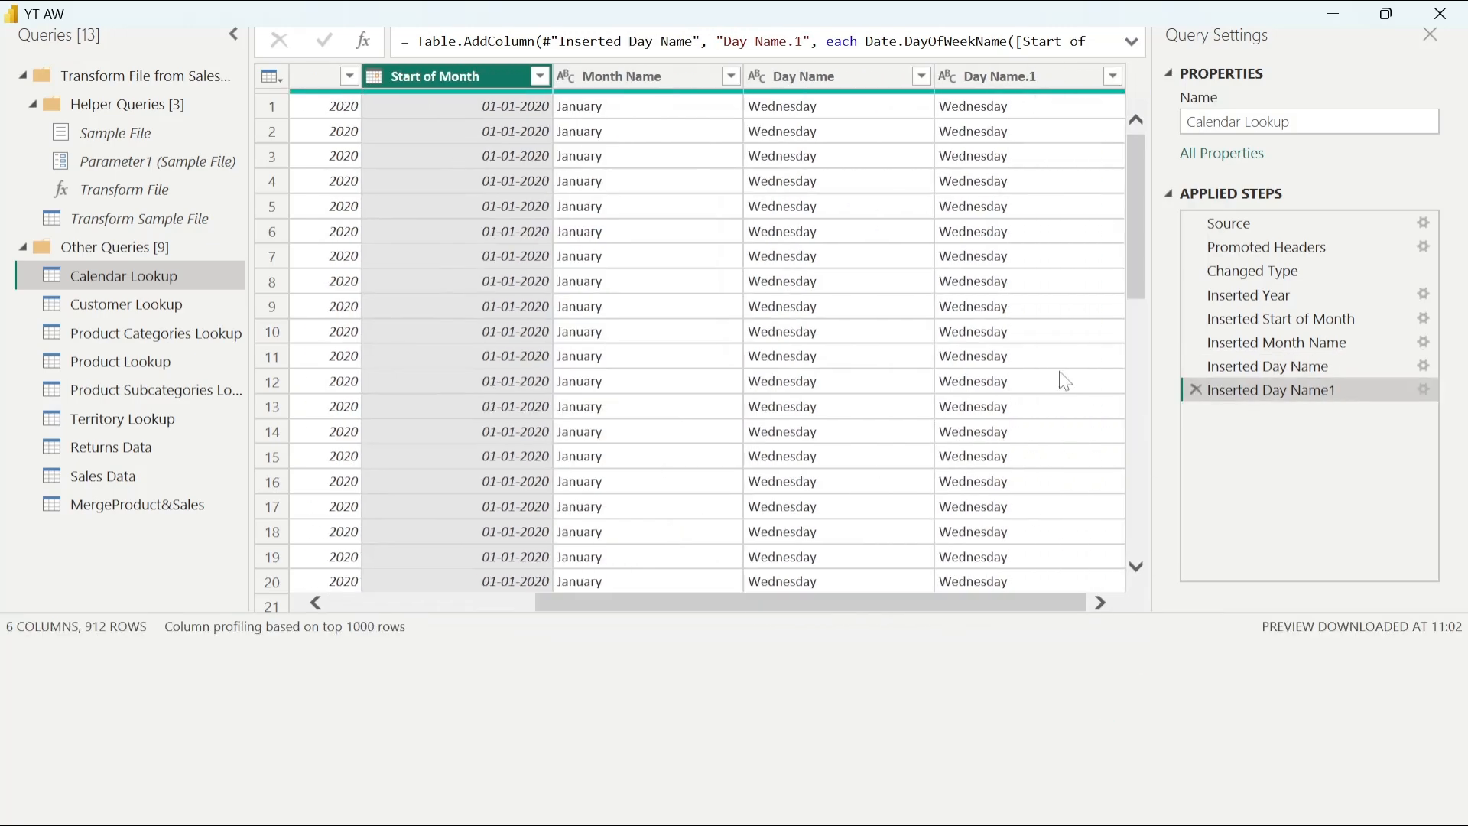
scroll(1059, 200, down, 2)
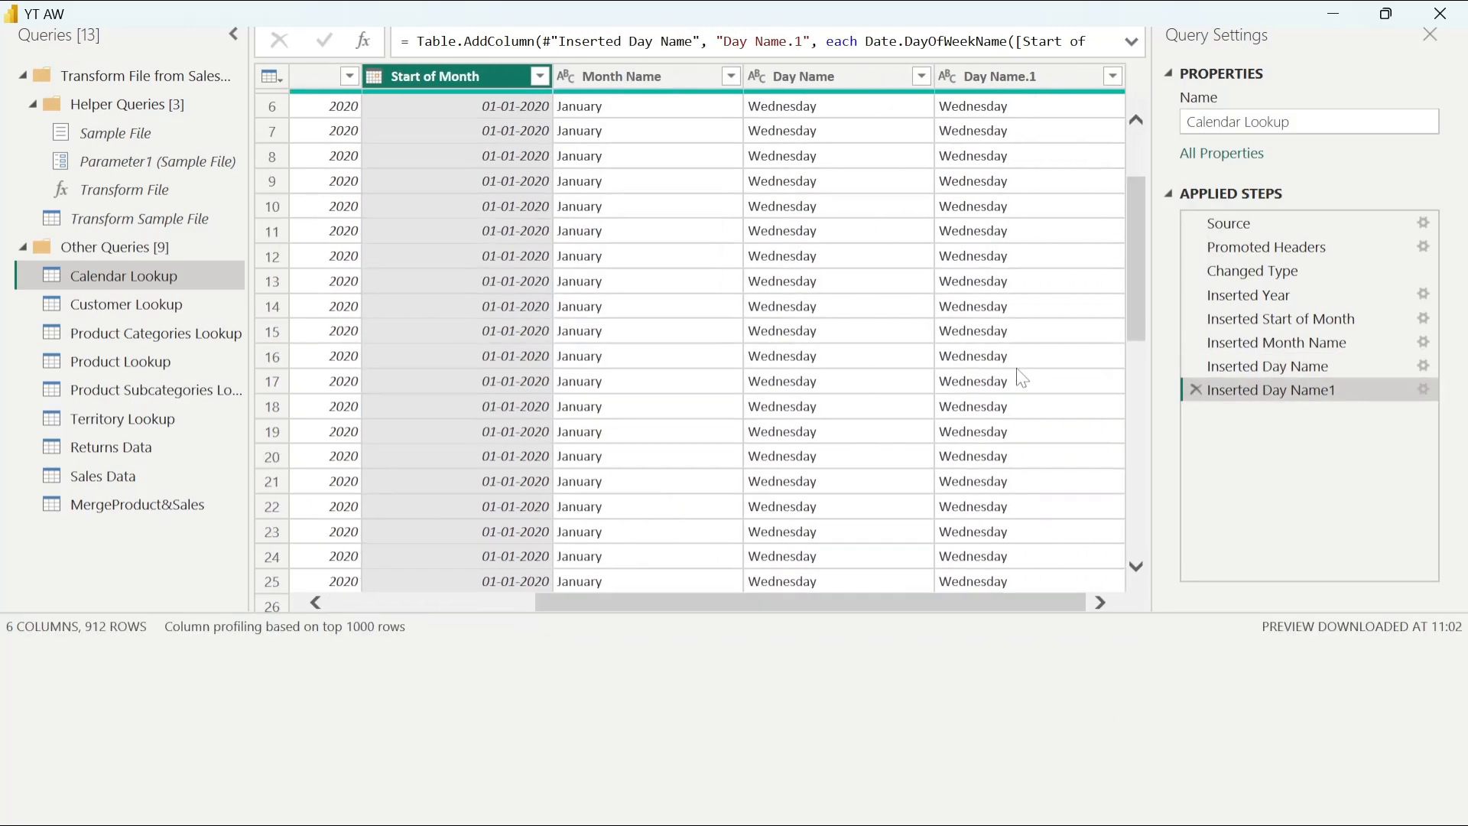
scroll(1023, 380, down, 10)
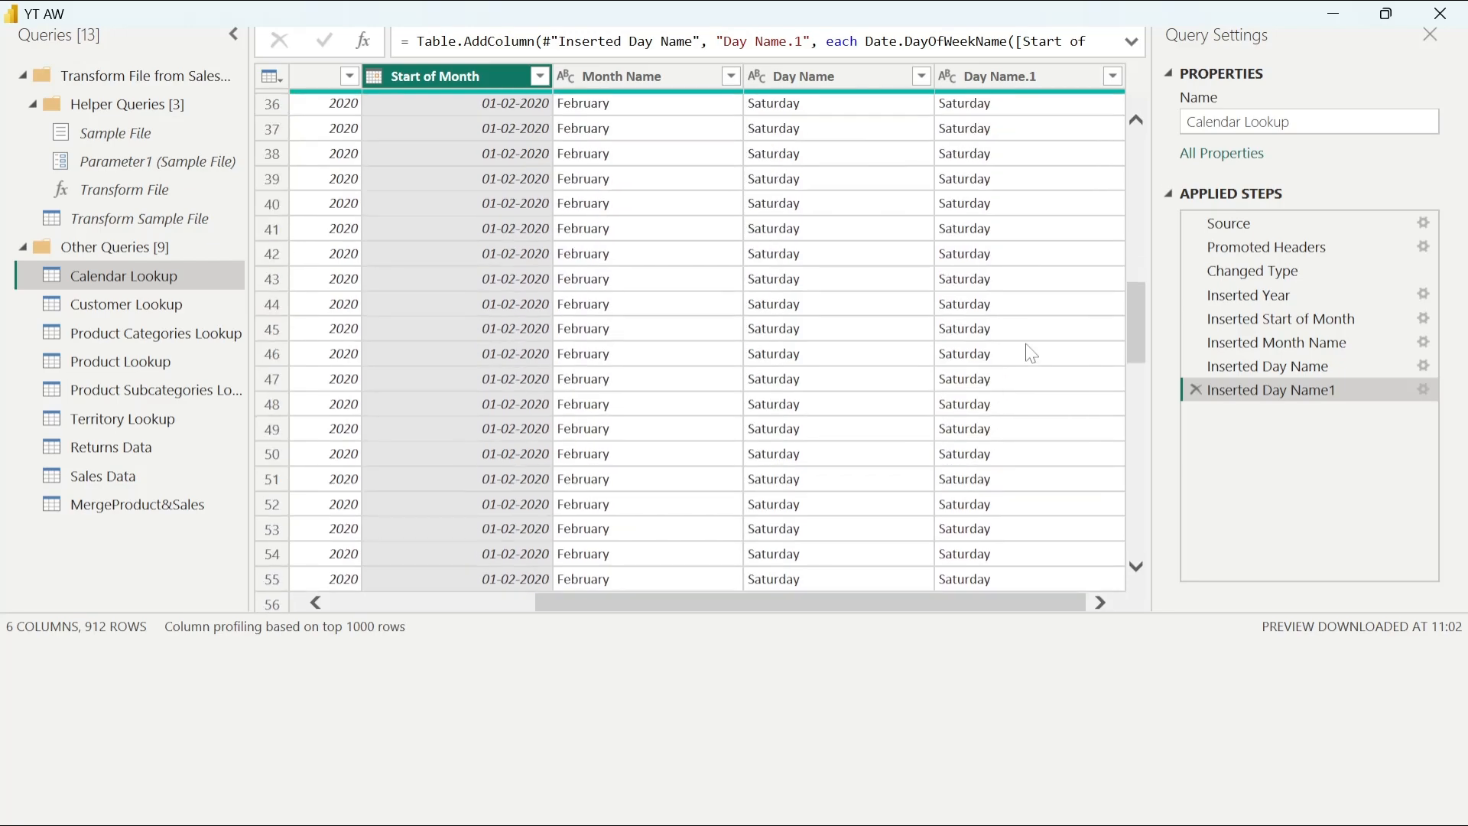
scroll(1032, 336, down, 15)
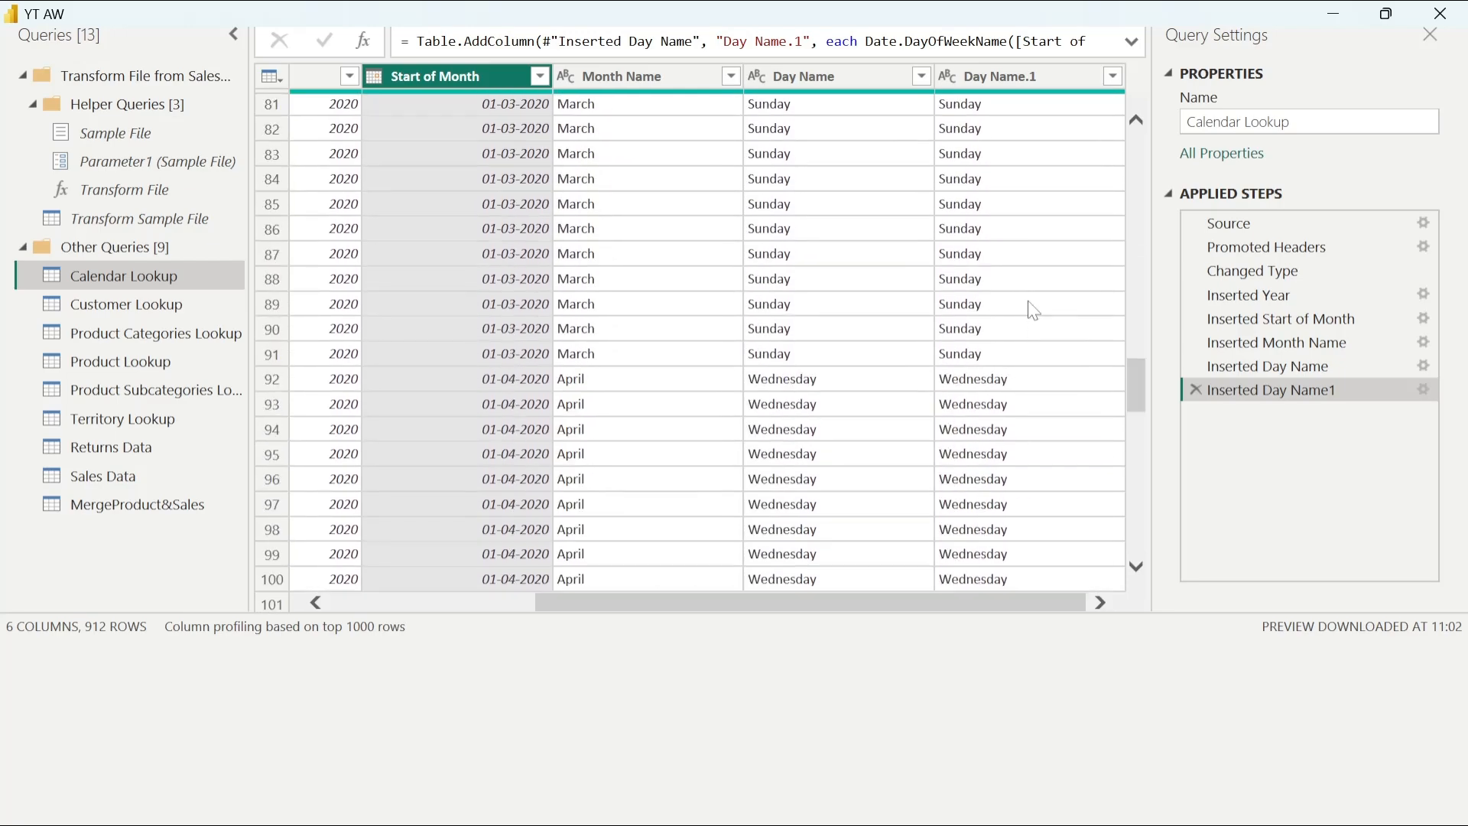
scroll(1033, 306, up, 20)
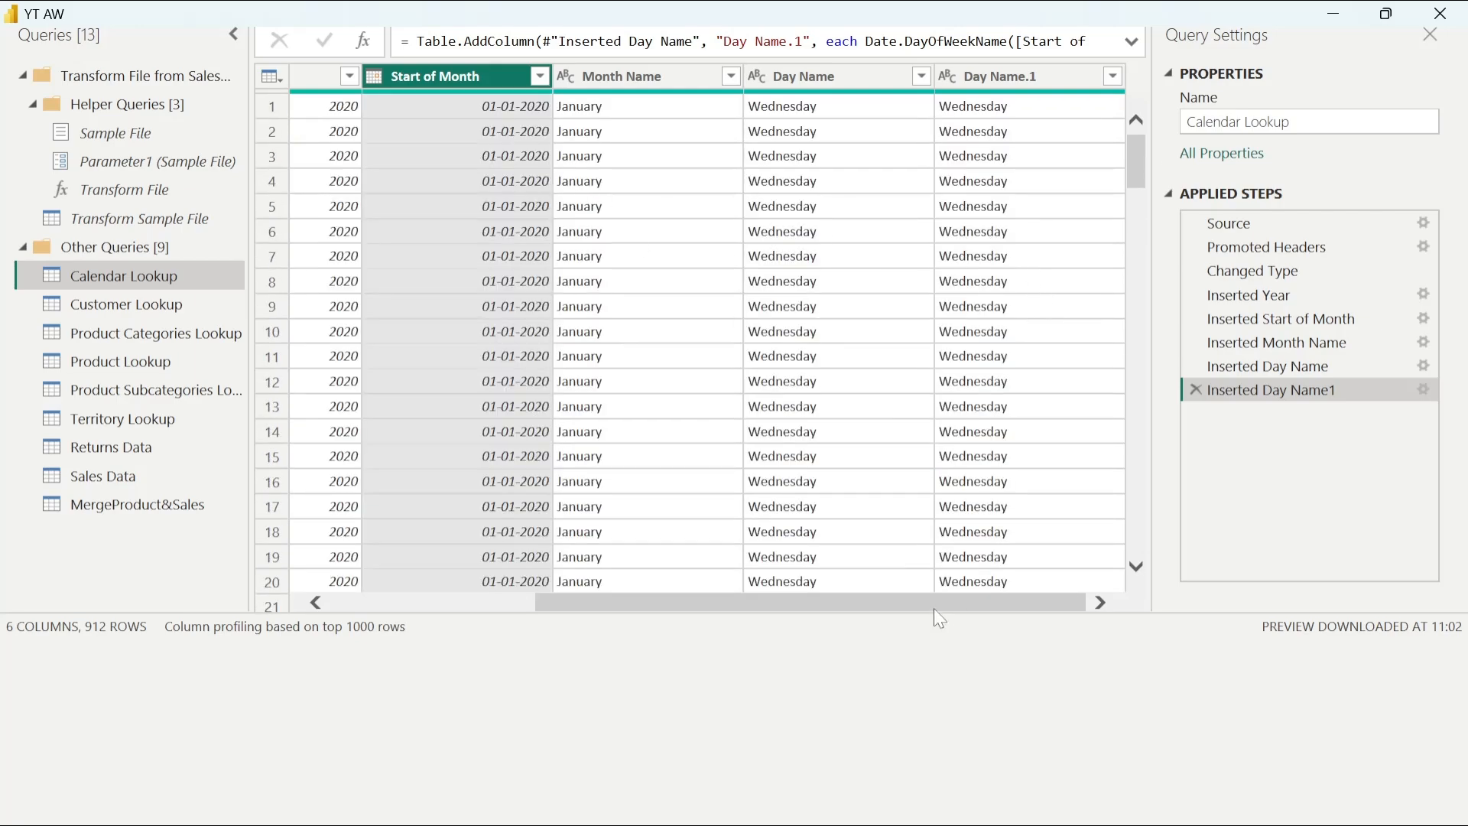
drag(936, 610, 731, 606)
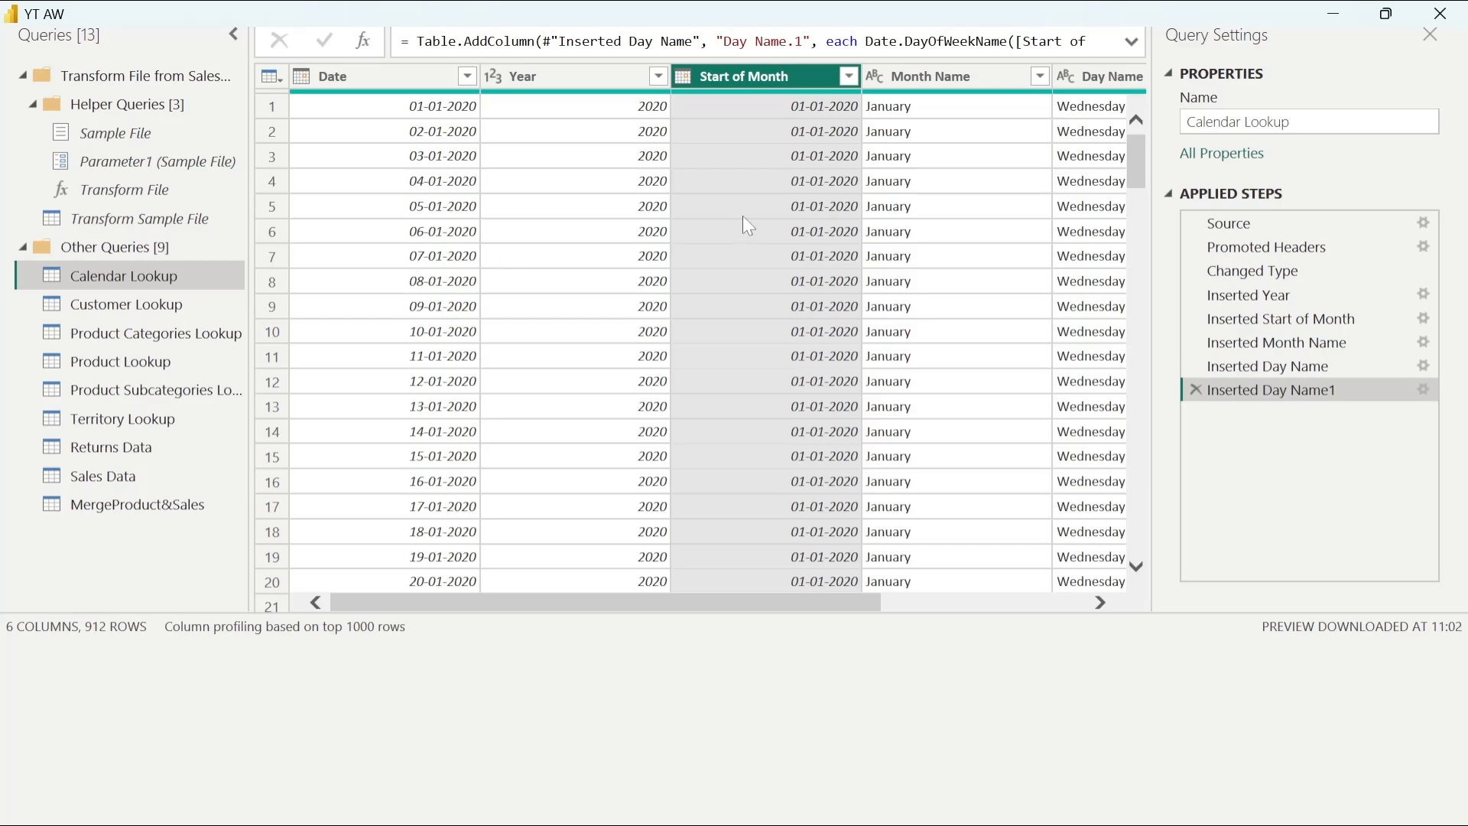
drag(875, 604, 1079, 603)
scroll(1027, 380, down, 5)
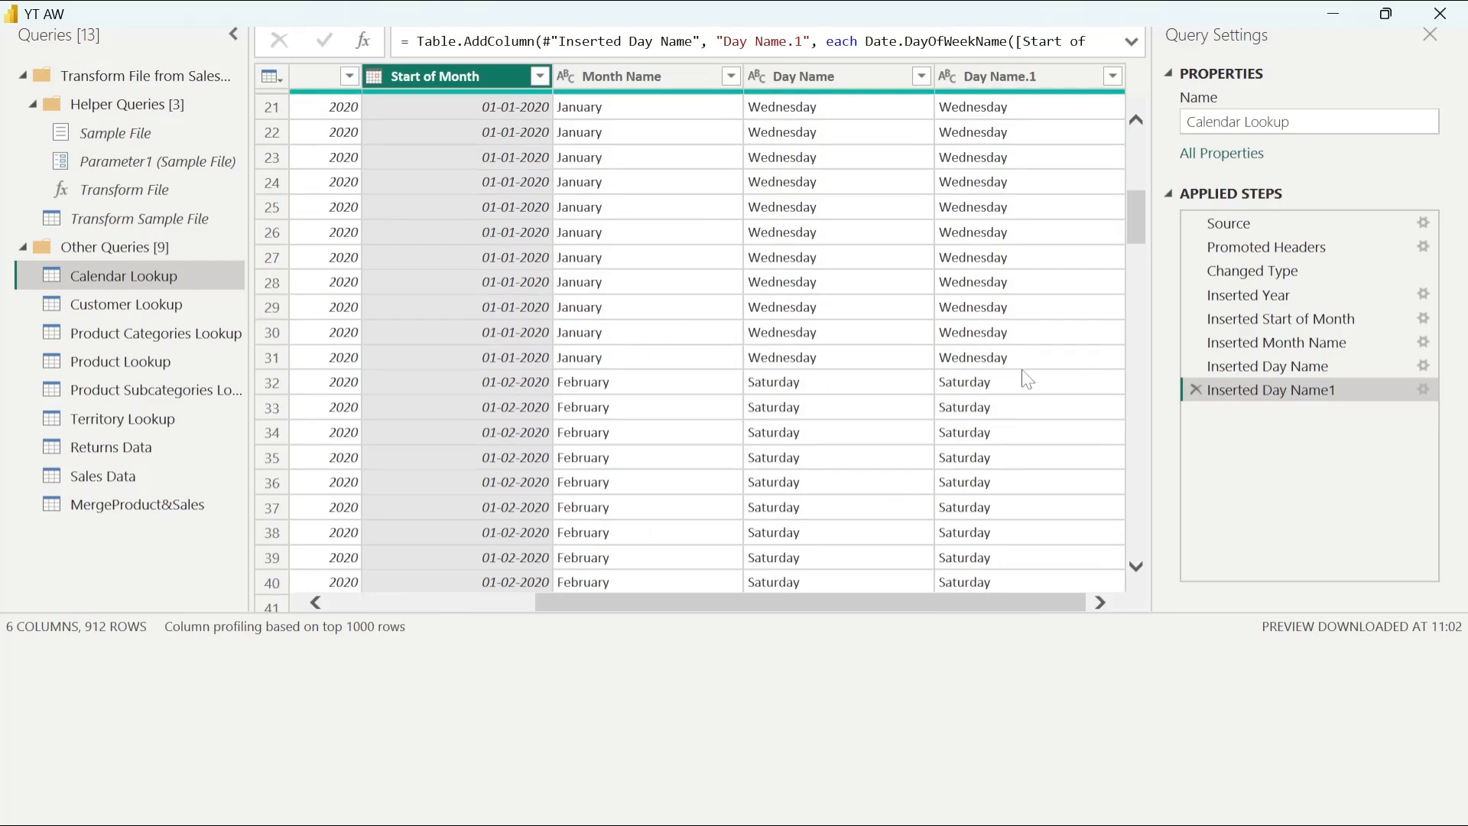
scroll(1027, 380, up, 5)
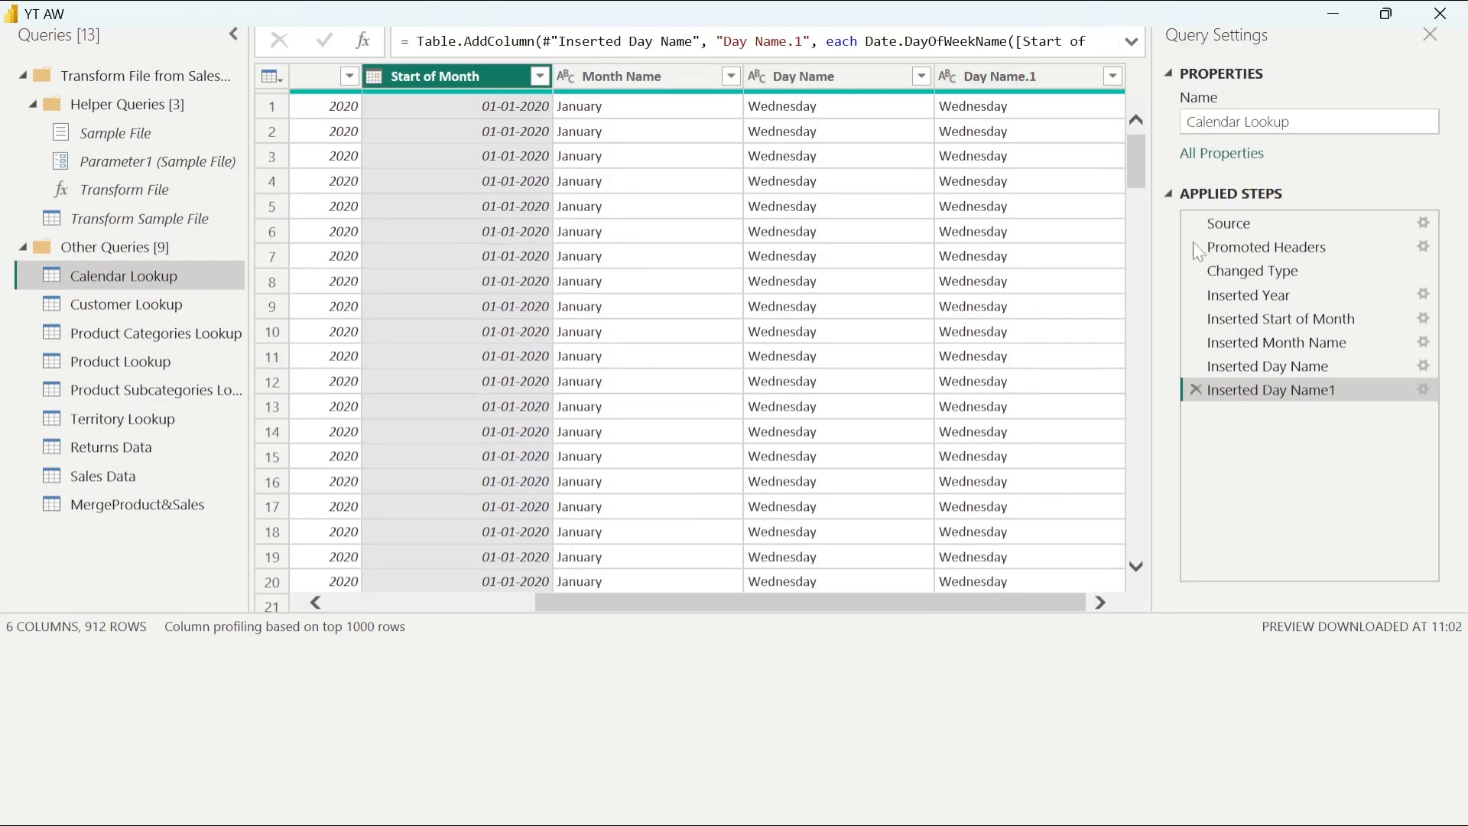
- Delete both inserted day name steps from the applied steps of the Calendar Lookup query
click(1196, 390)
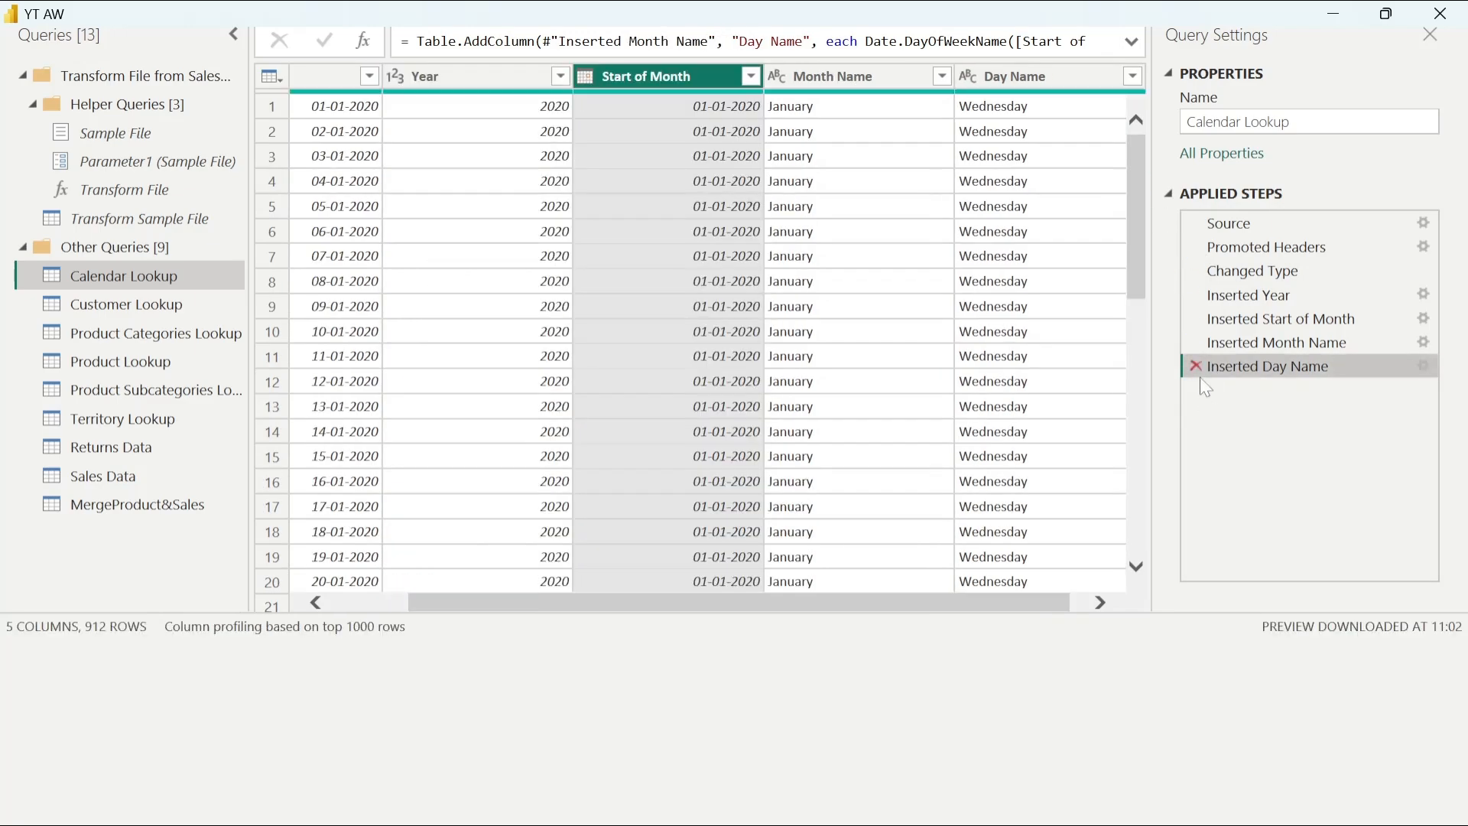
drag(942, 604, 987, 601)
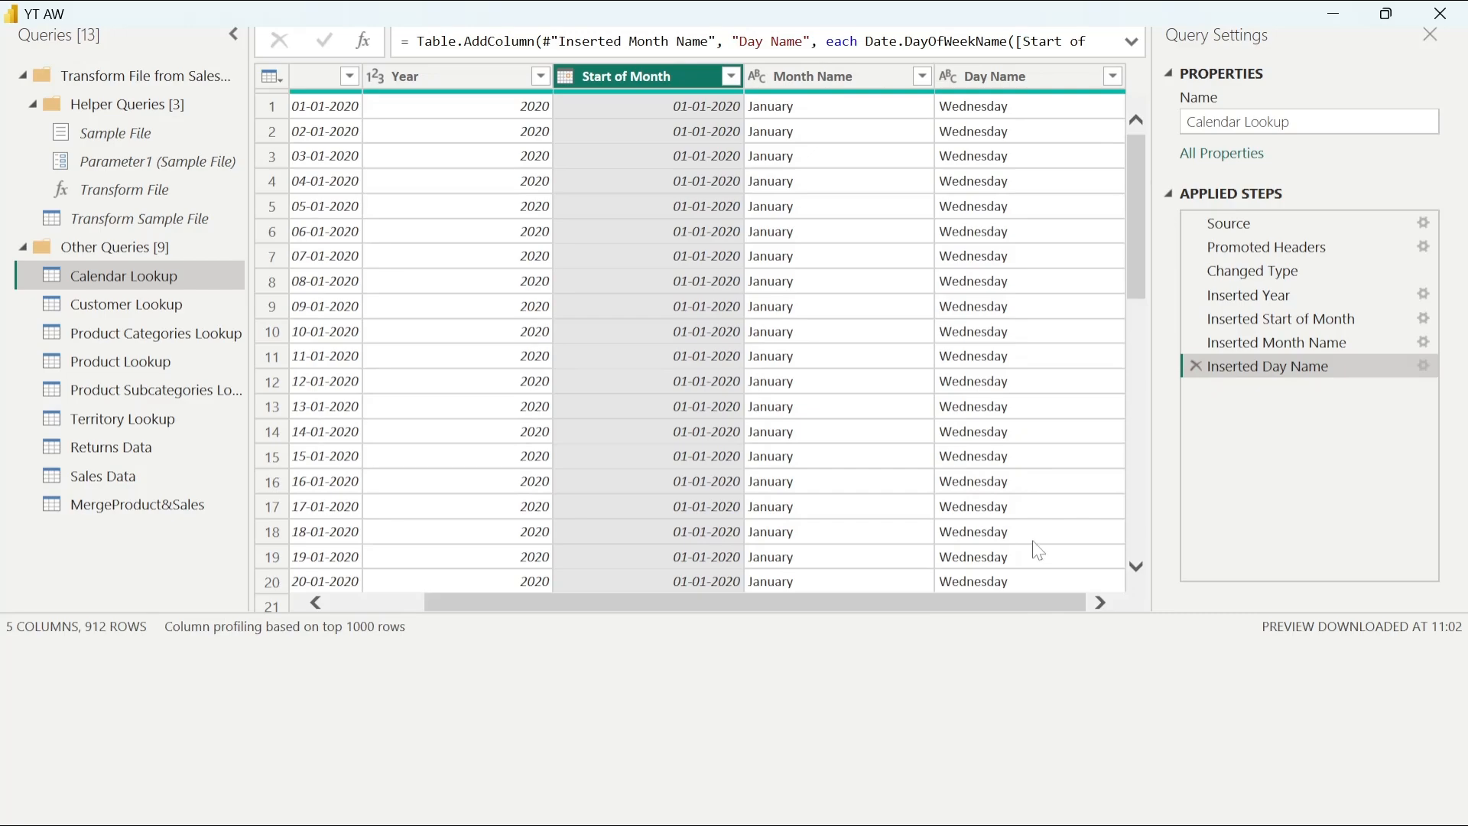
click(1196, 365)
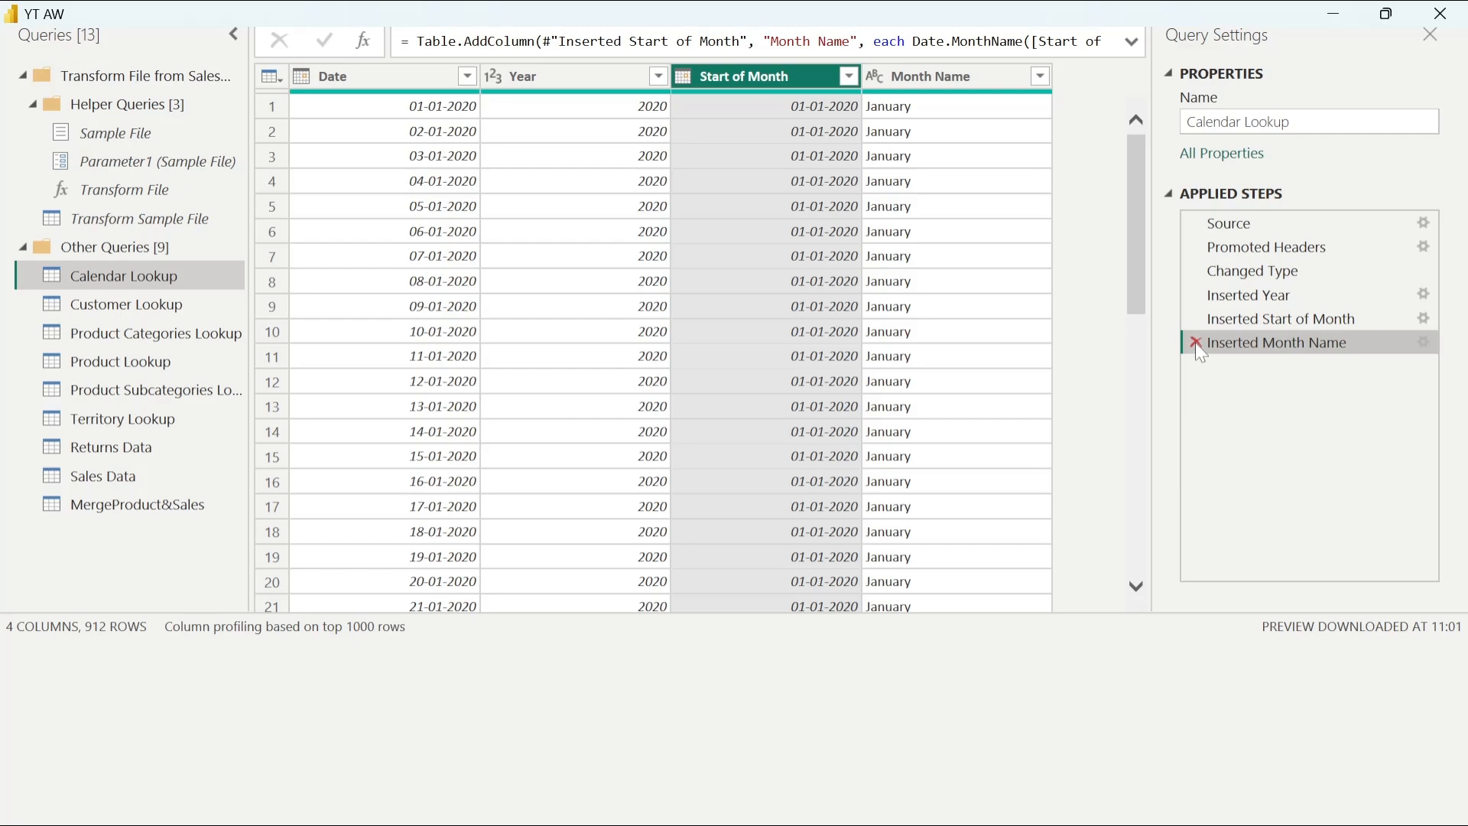
- Delete the Inserted Month Name step from the Calendar Lookup query and select the Date column
click(1196, 343)
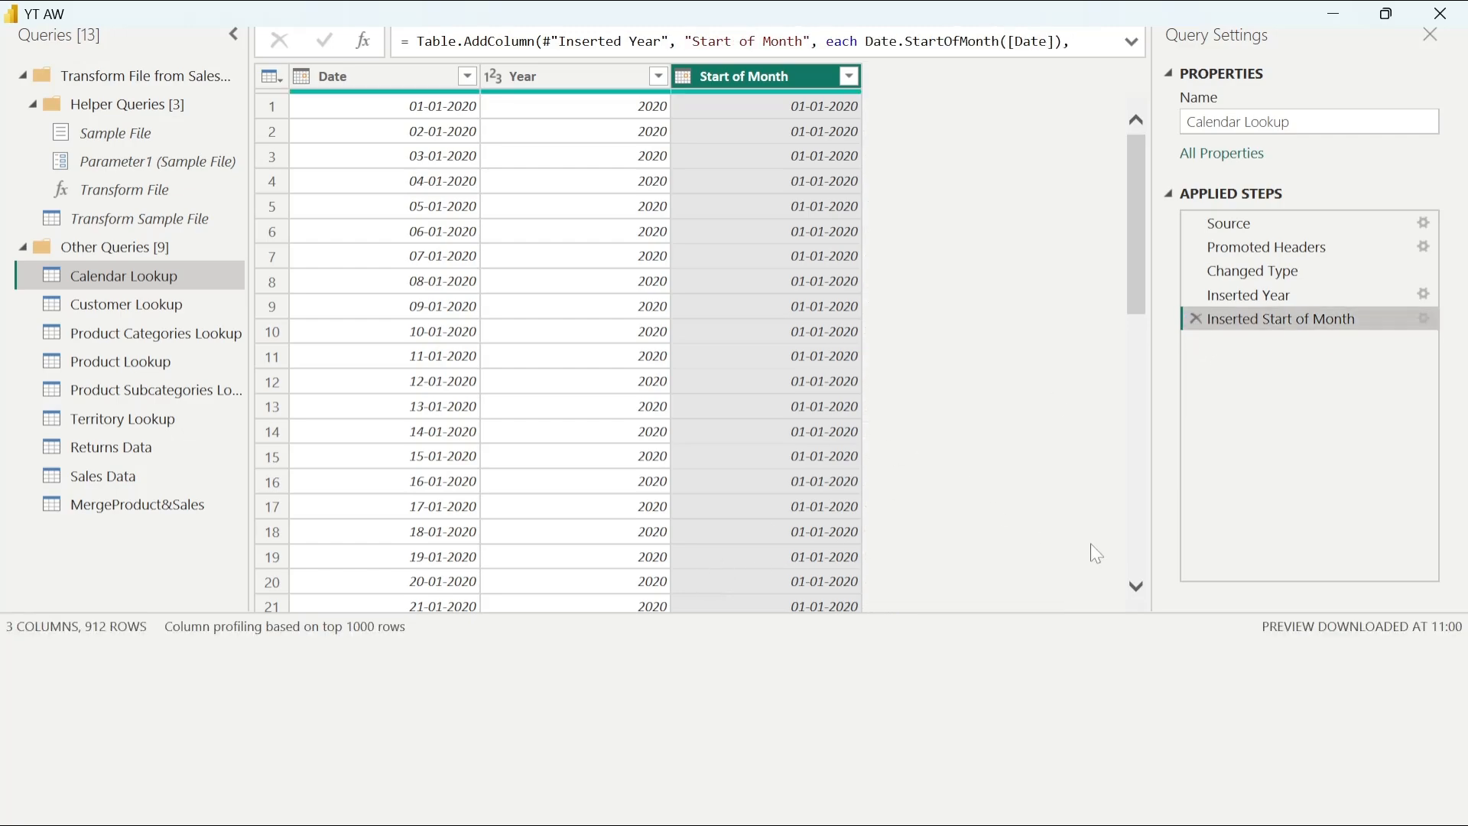
click(388, 76)
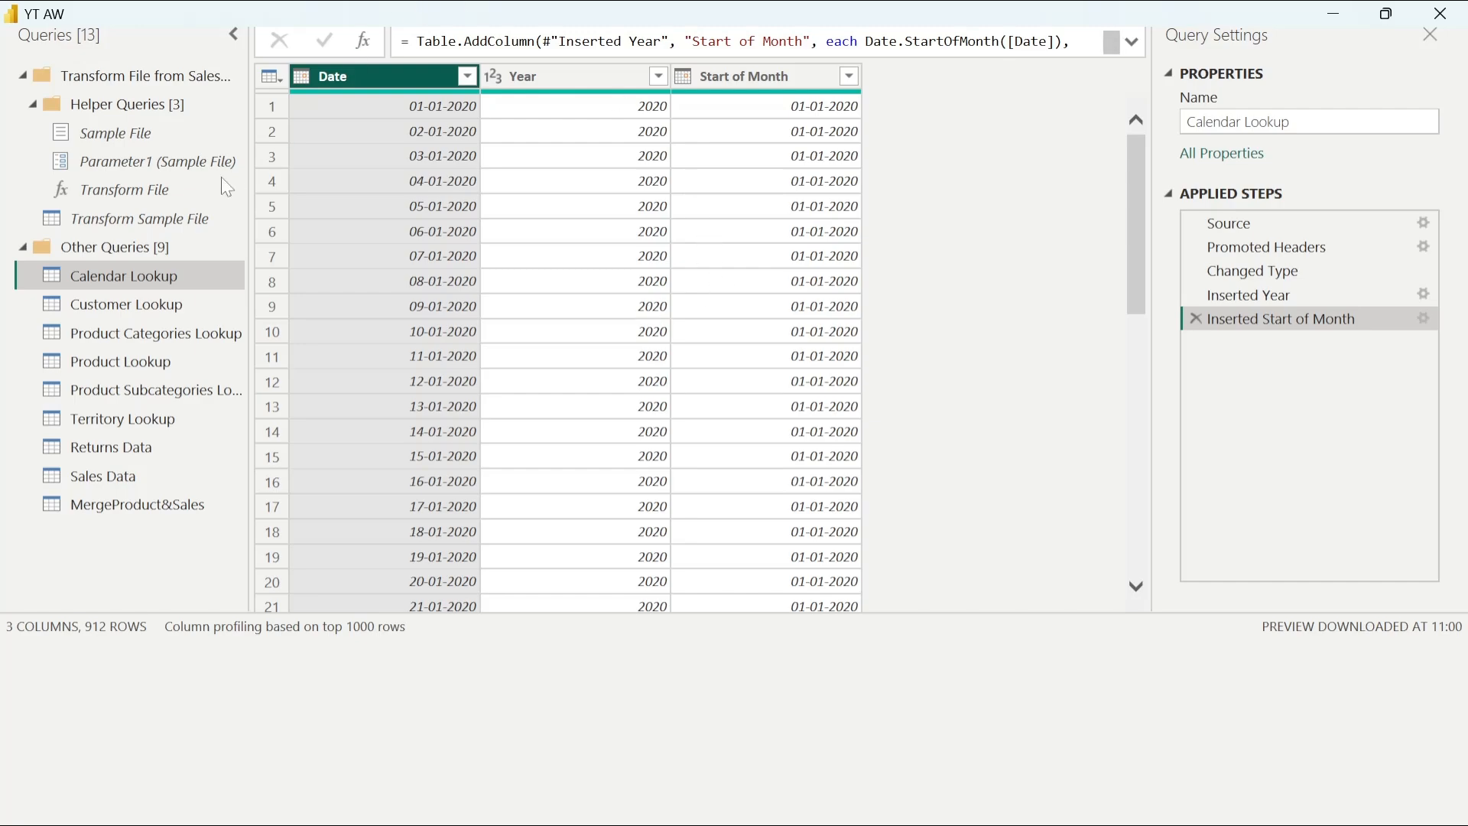
- Close the query editor with the pending changes applied, and reopen it on the Calendar Lookup query
click(1453, 23)
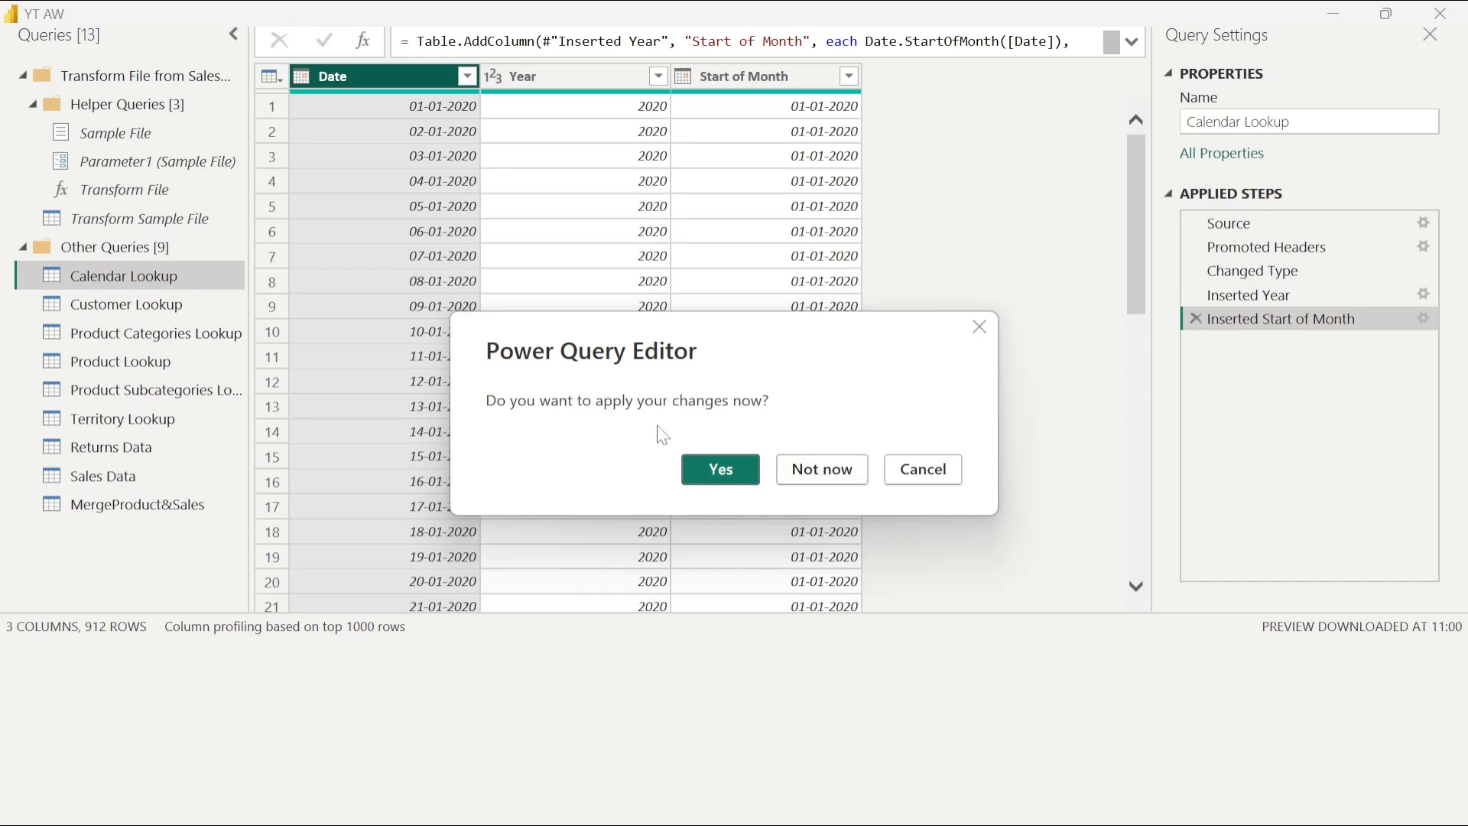
click(723, 478)
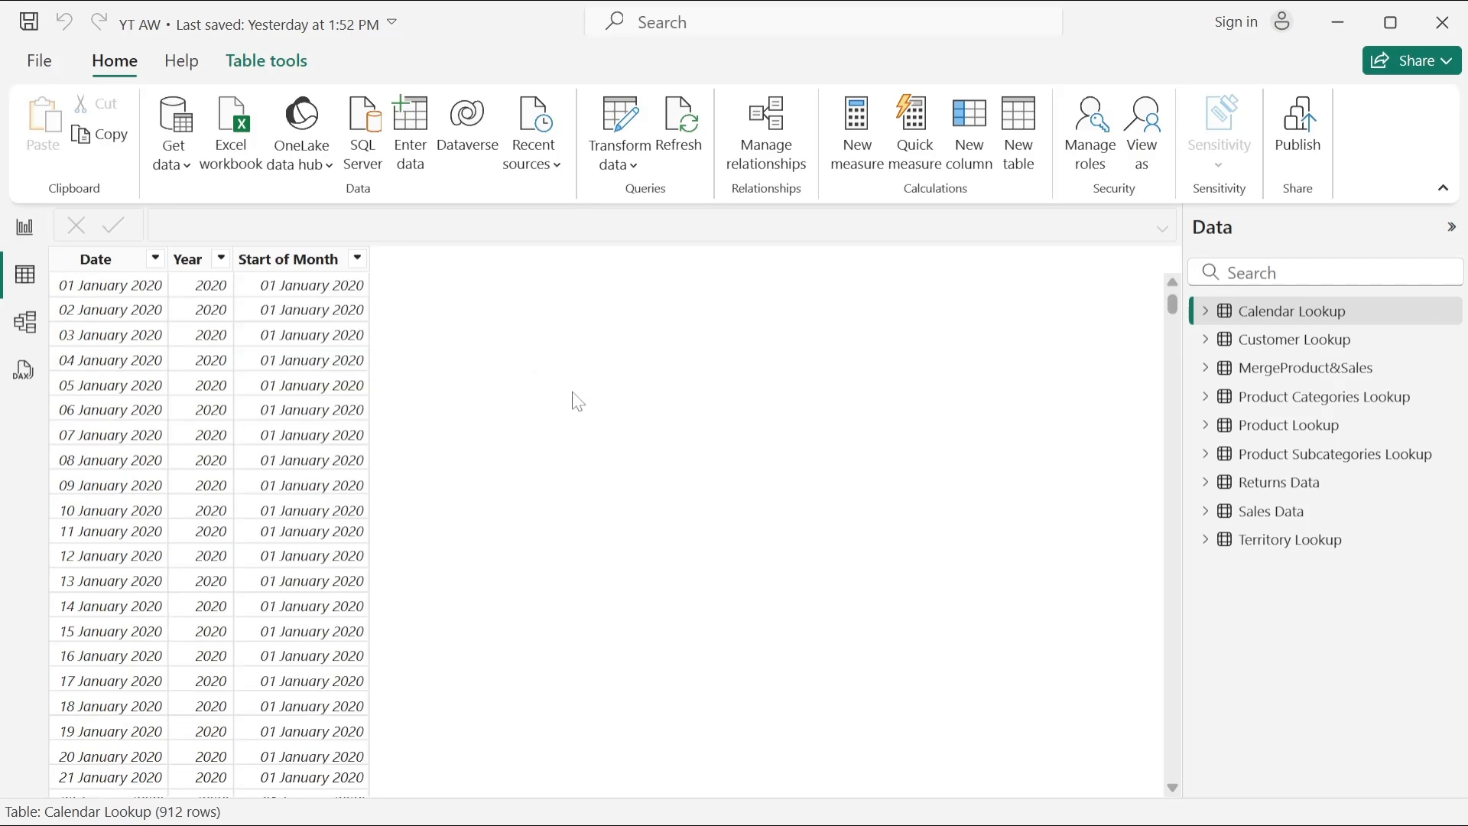
click(621, 128)
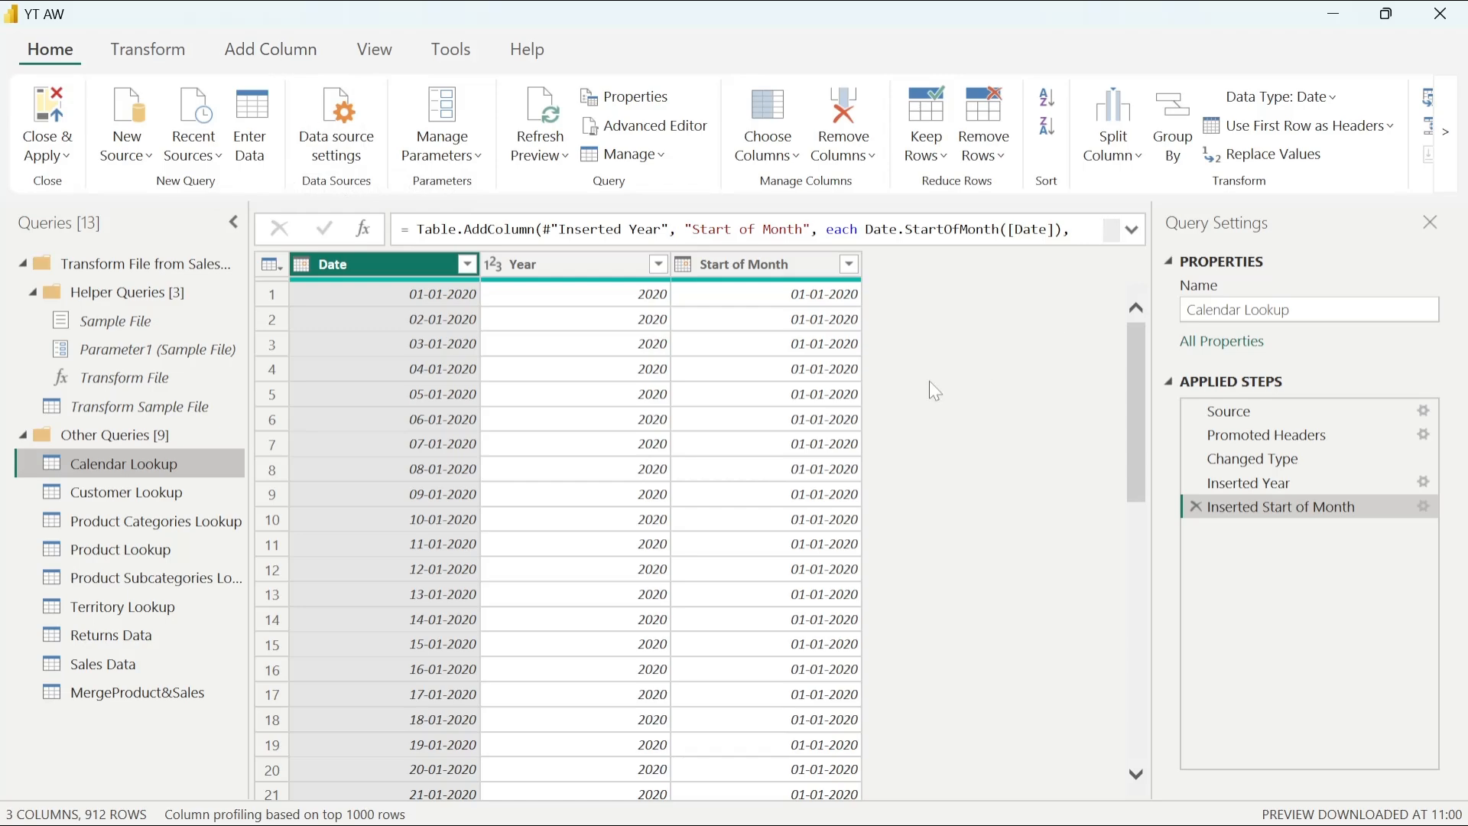
- Try to transform the Date column itself into the name of the month, and remove the resulting applied step
click(171, 53)
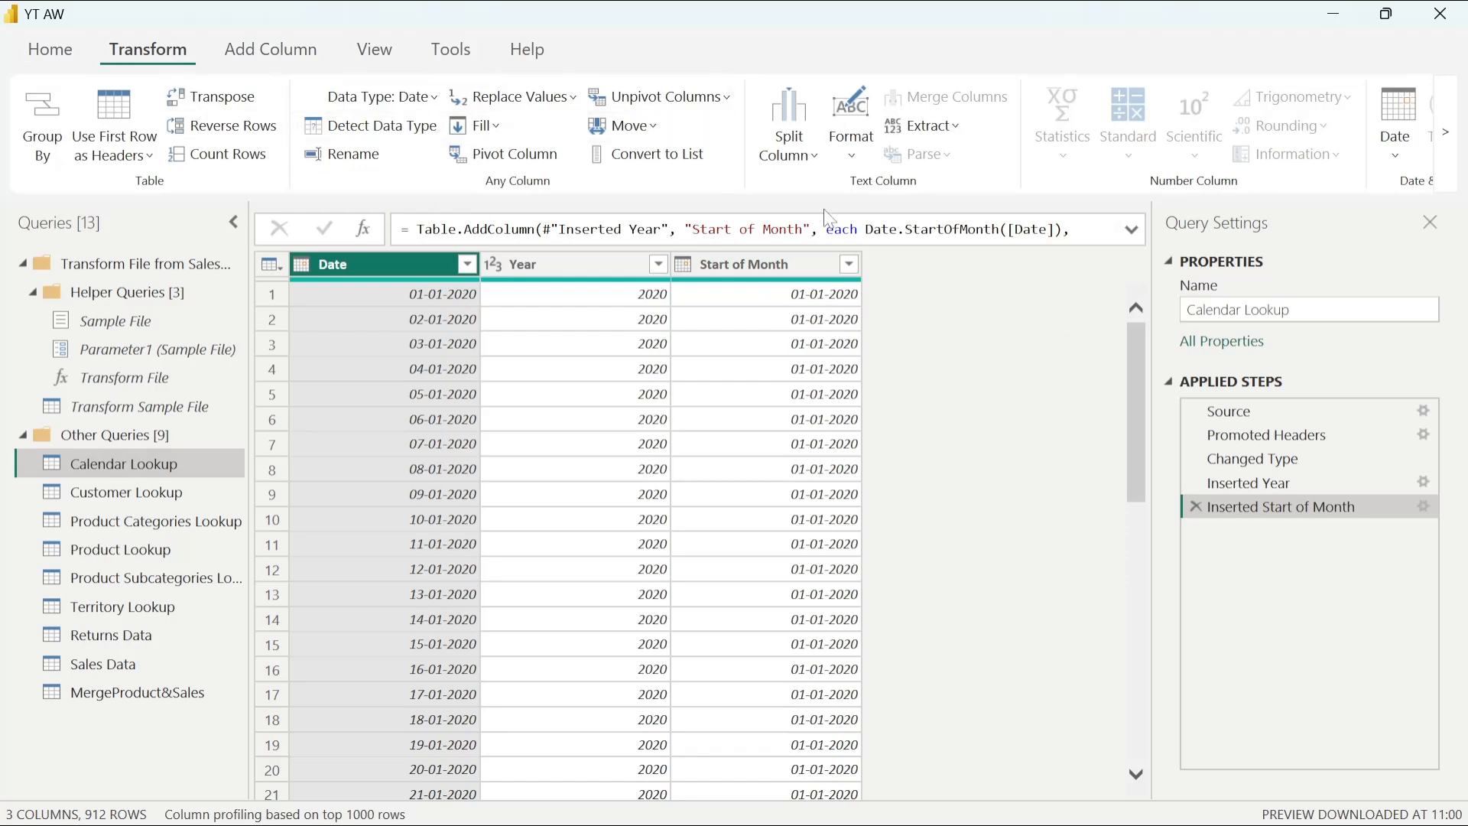
click(1408, 164)
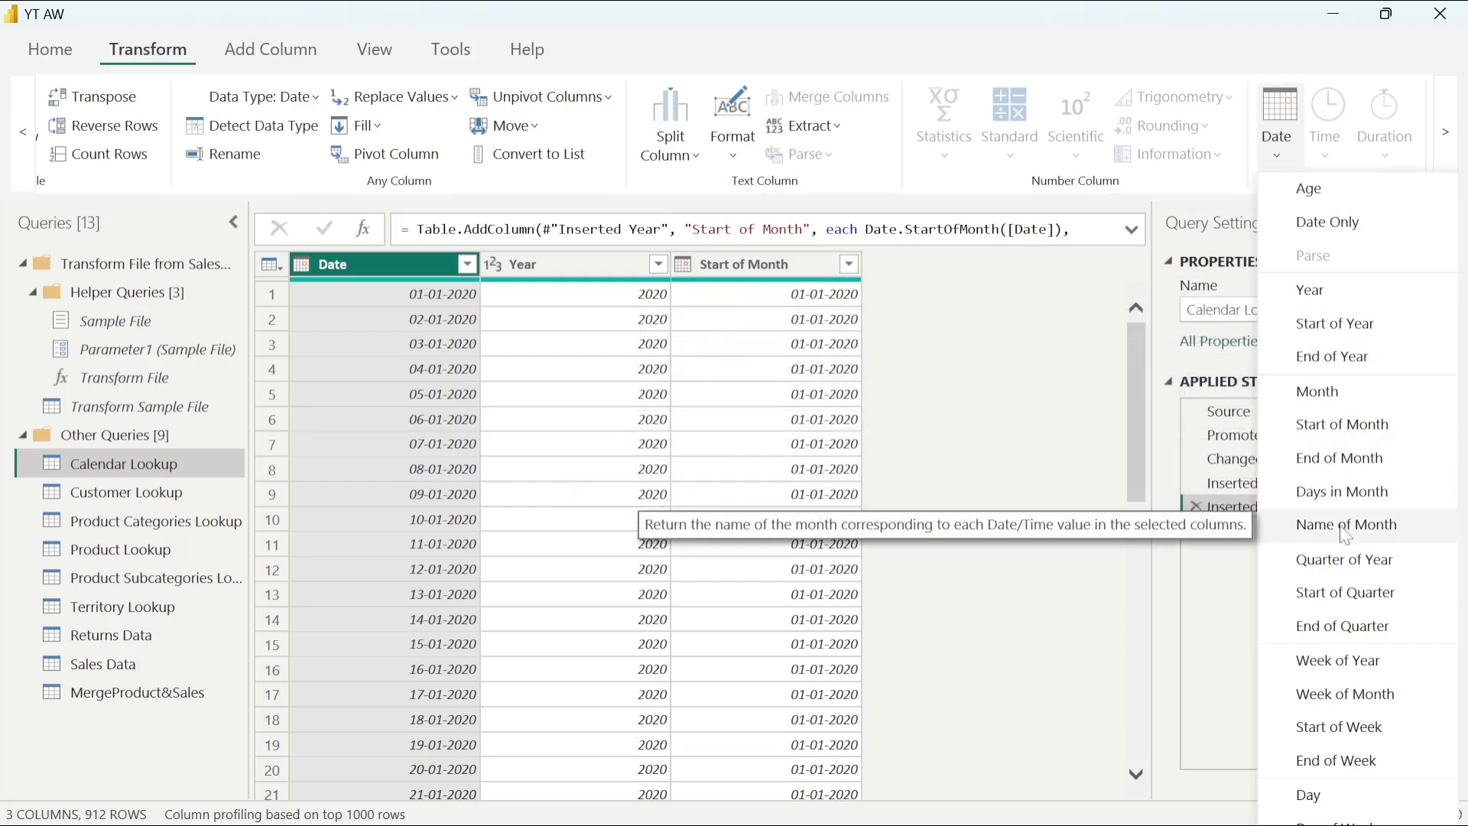
click(1346, 526)
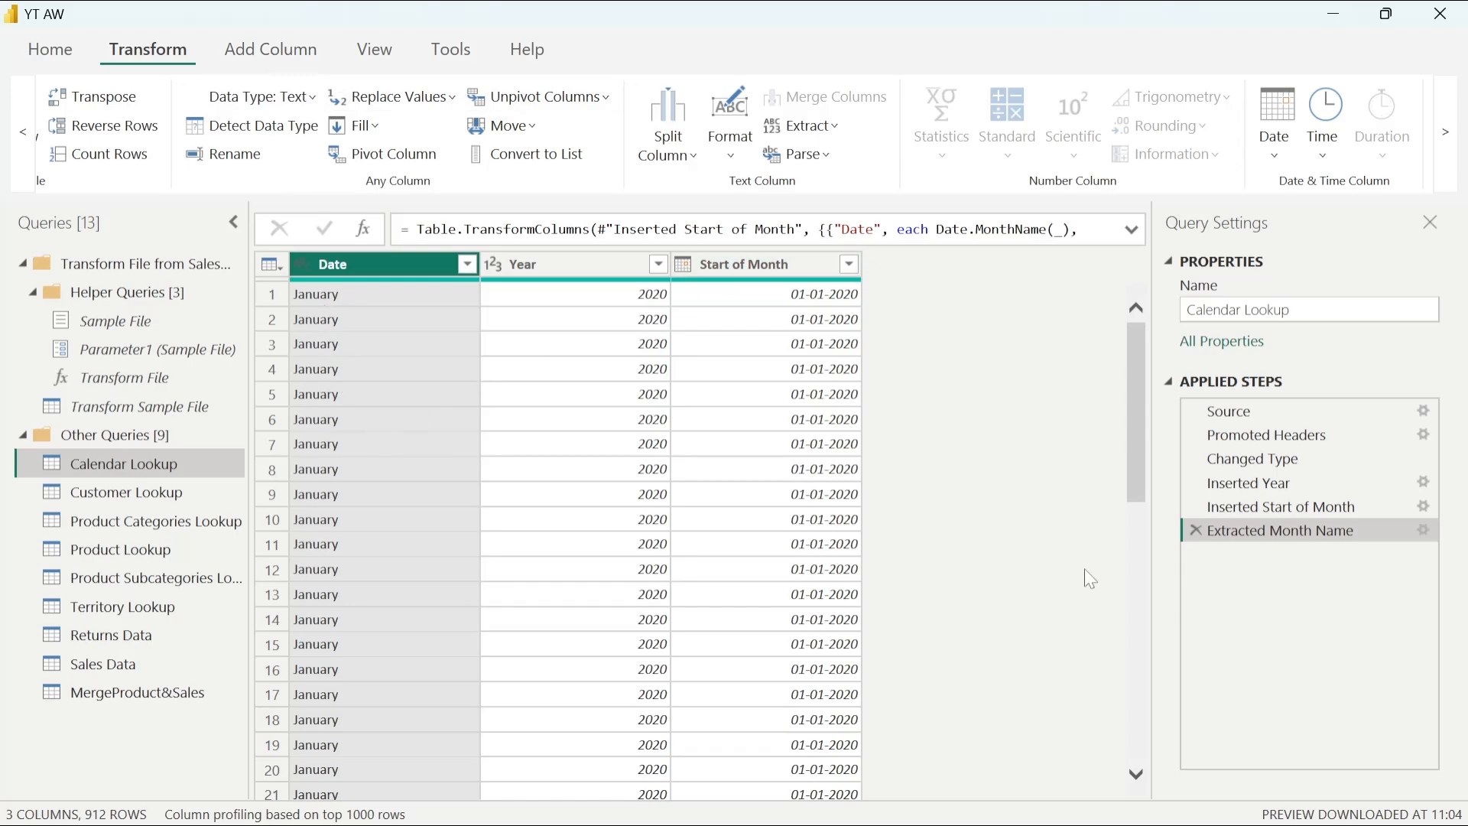
click(1195, 531)
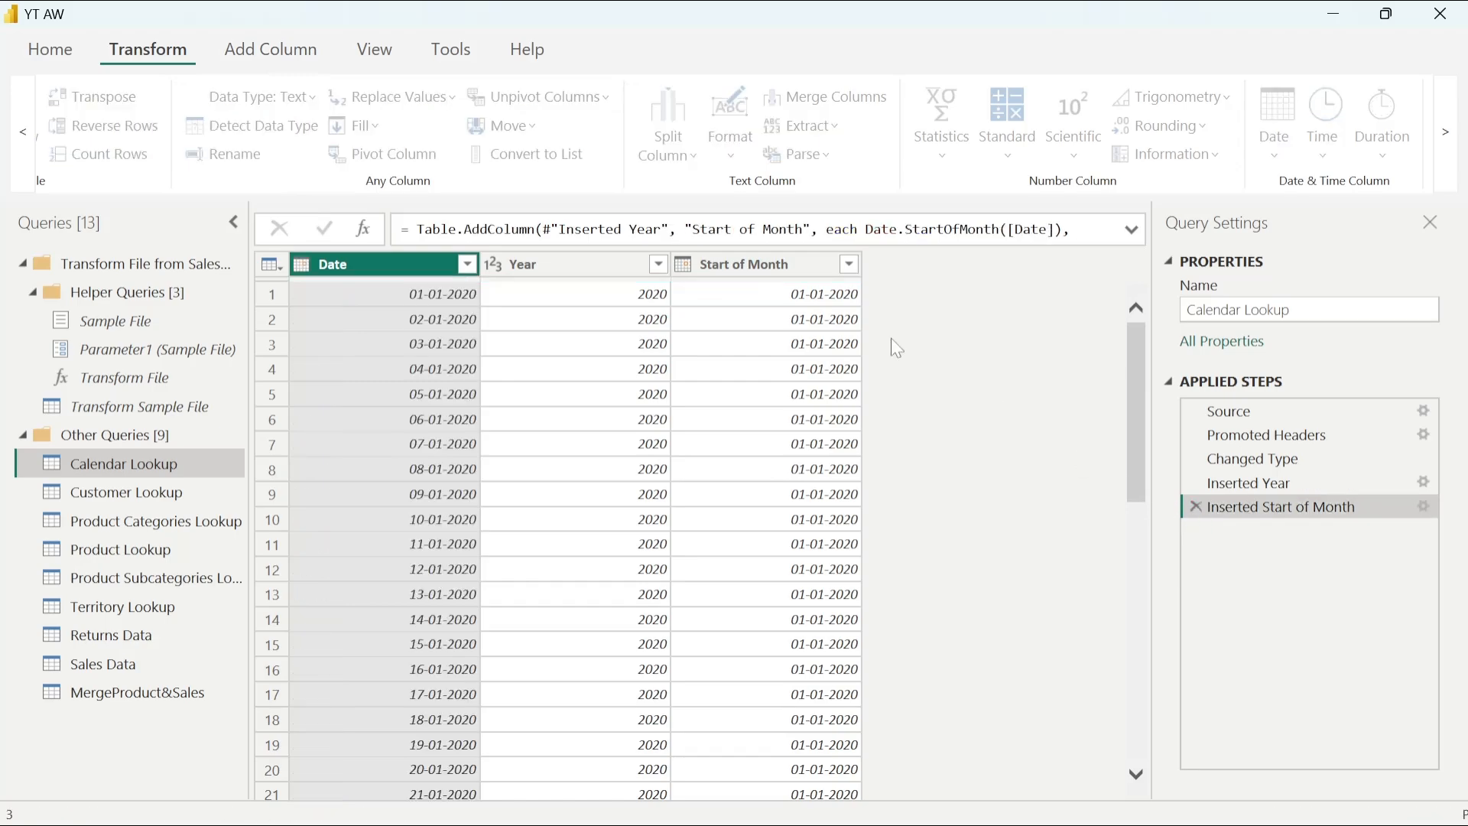
- Add a Name of Month column derived from the Date column in Calendar Lookup
click(279, 52)
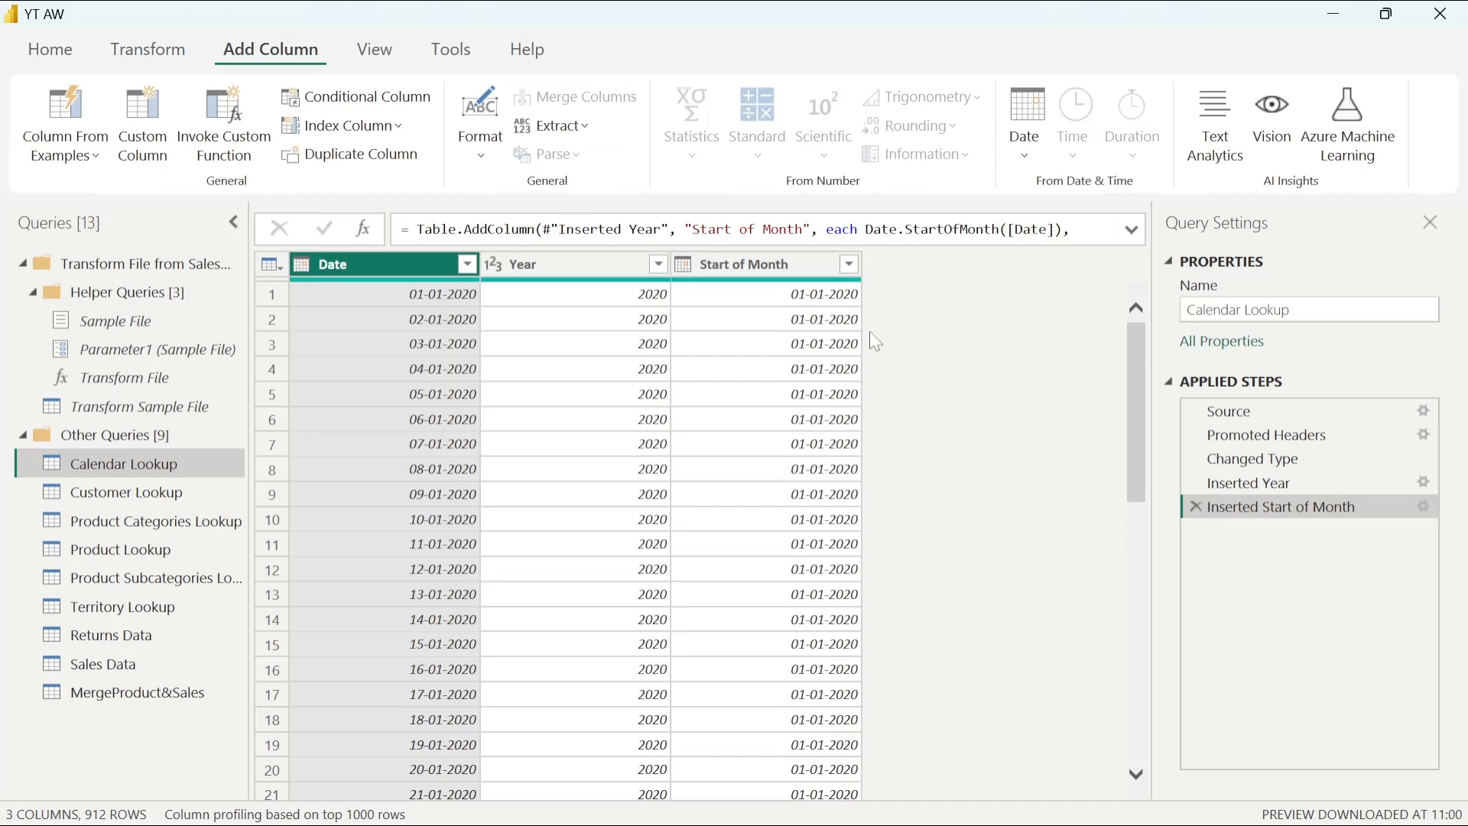
click(1028, 147)
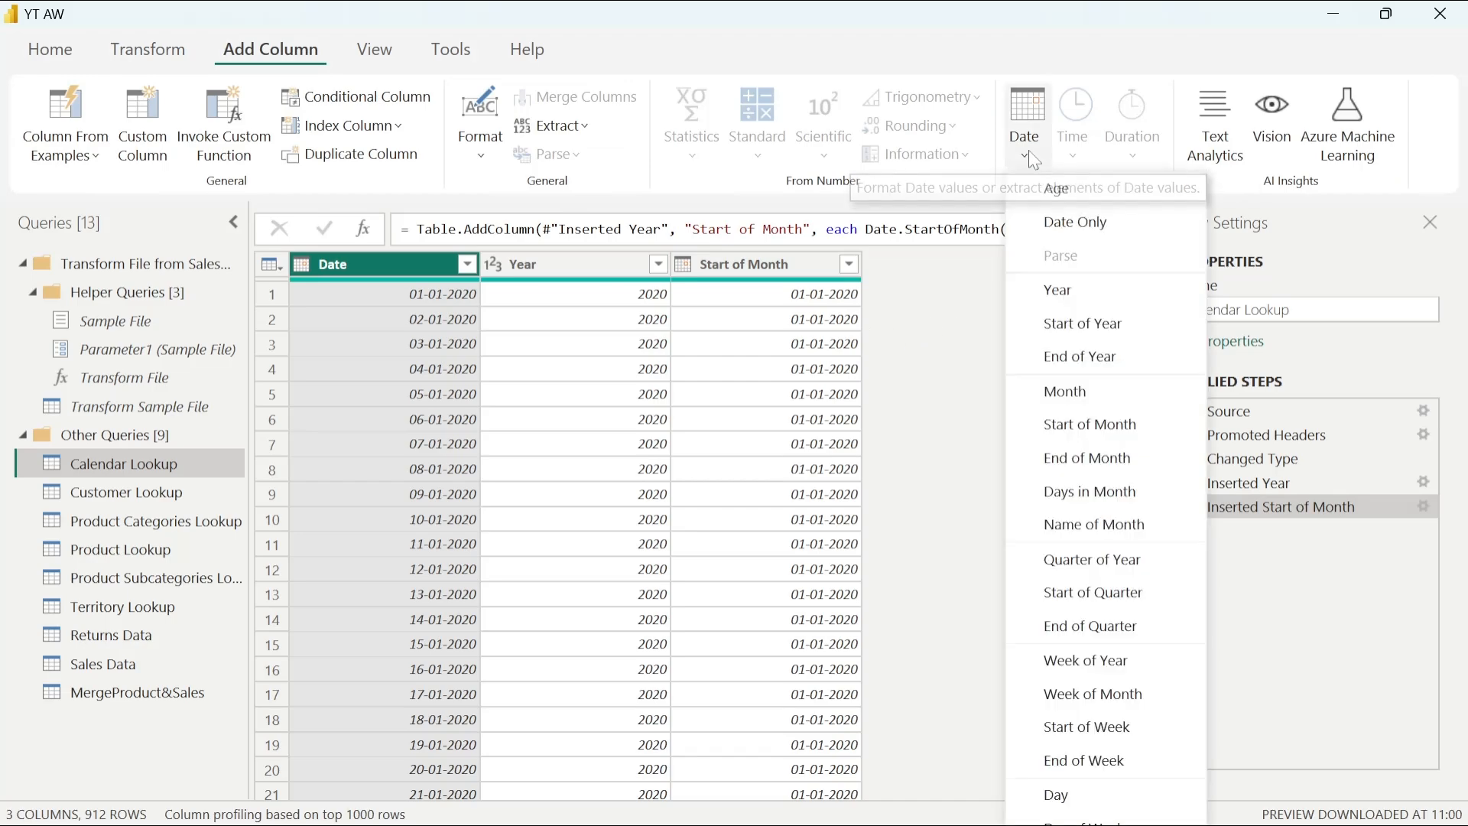
click(1017, 145)
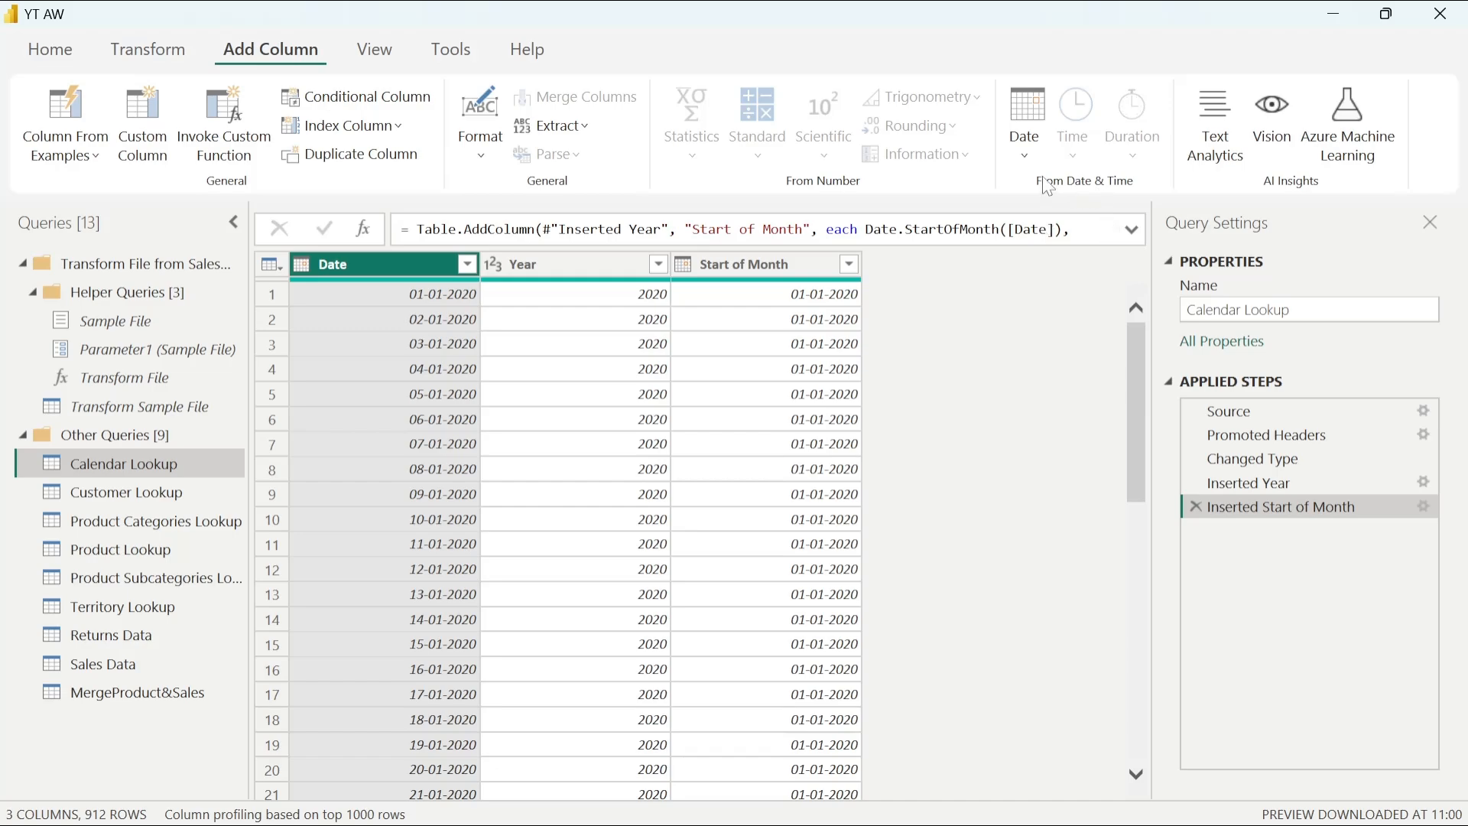
click(1030, 145)
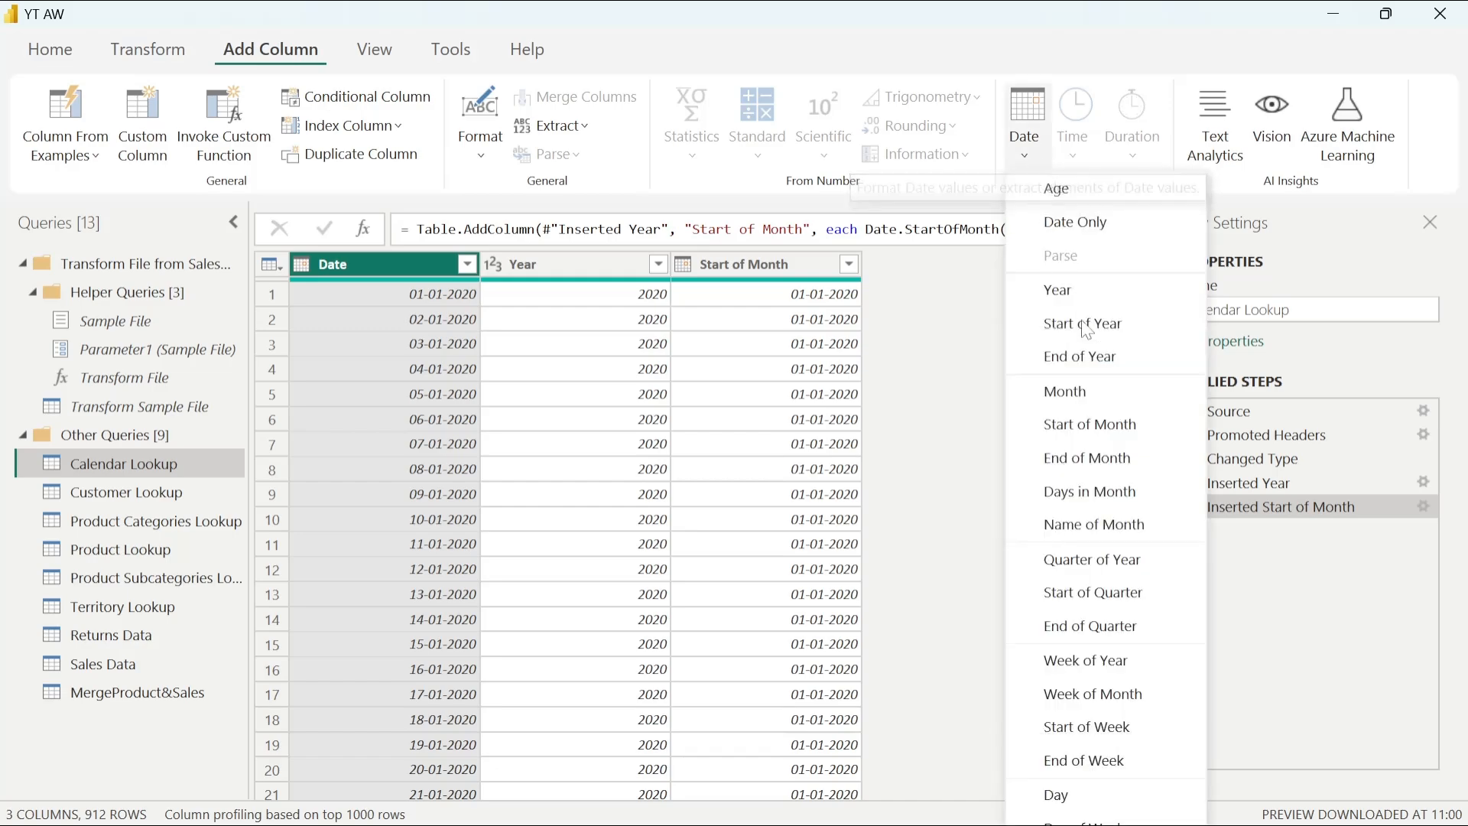
click(1090, 523)
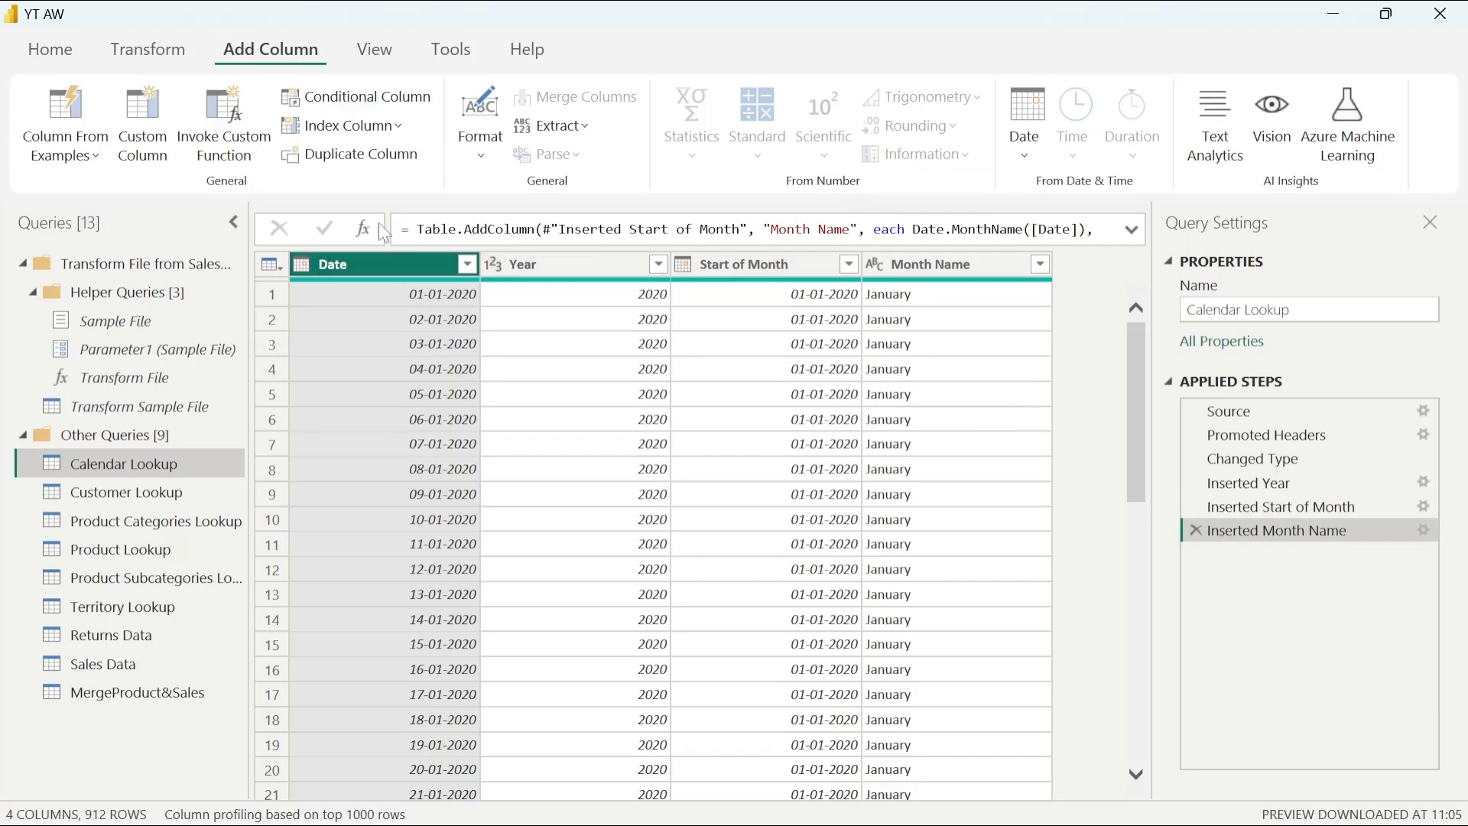
- Add a Name of Day column derived from the Date column in Calendar Lookup
click(1017, 151)
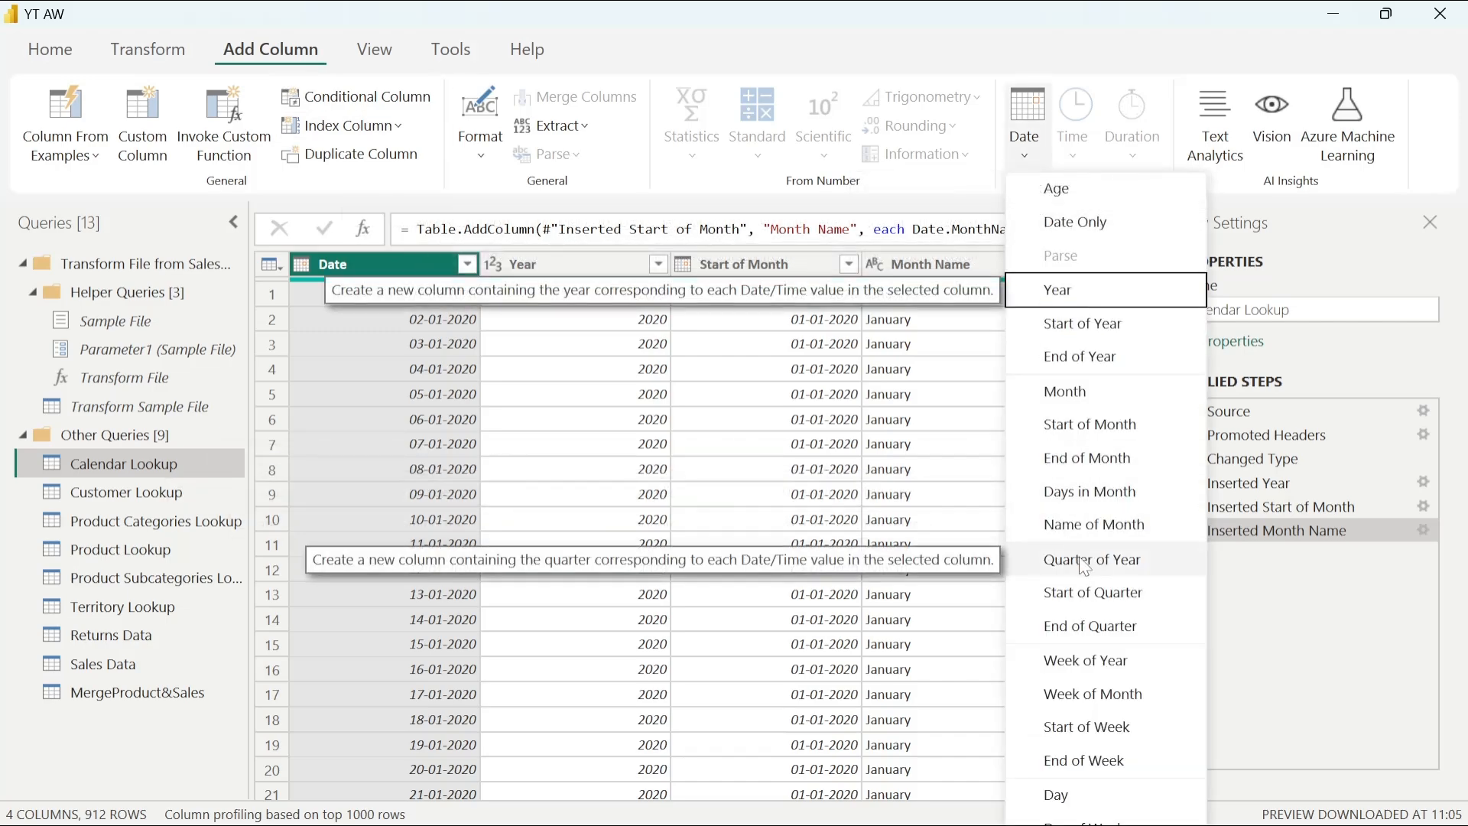
key(Down)
key(Down)
key(Down)
key(Down)
key(Down)
key(Down)
key(Down)
key(Down)
key(Down)
key(Down)
key(Down)
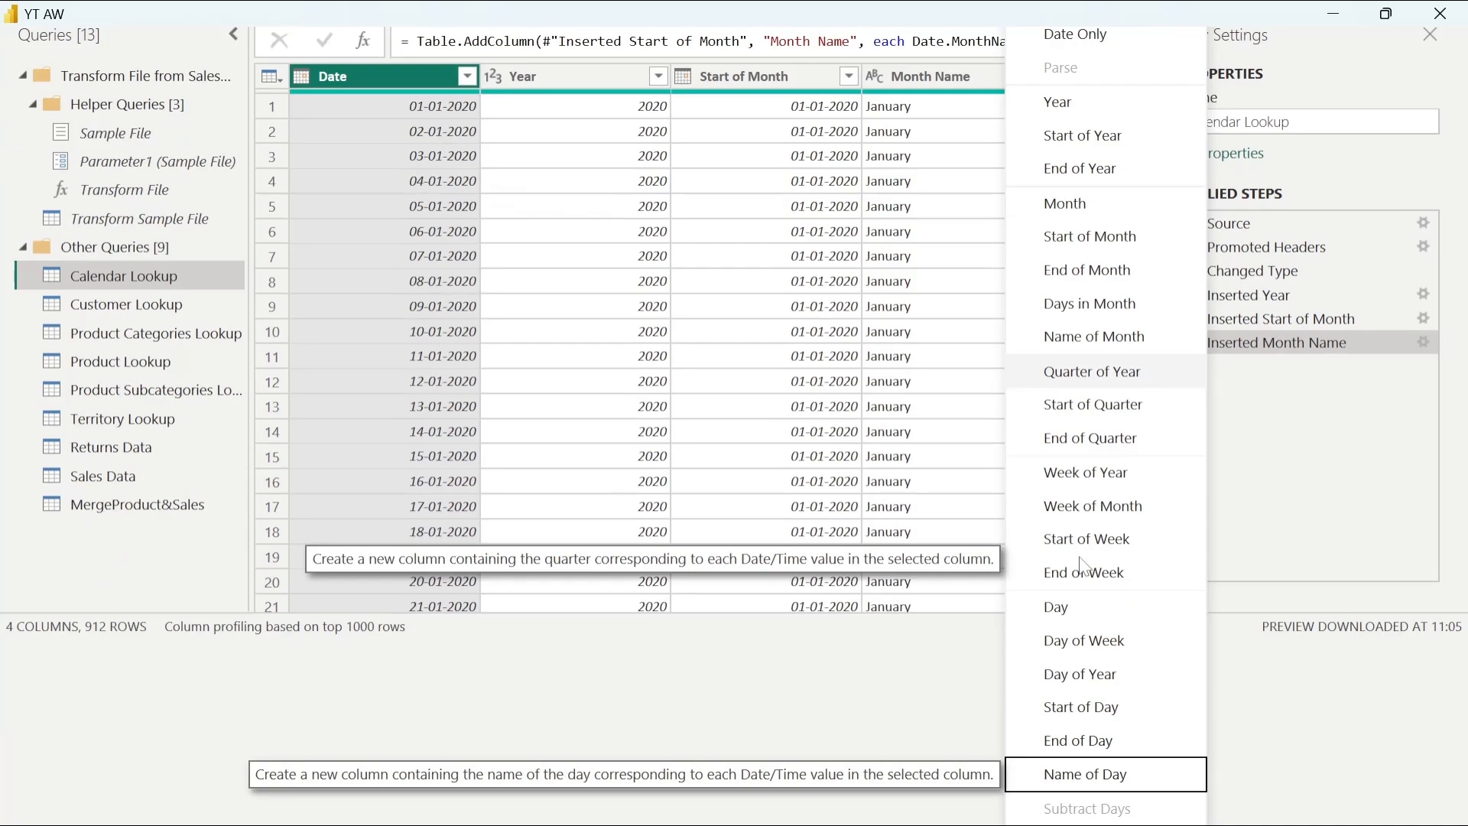
key(Return)
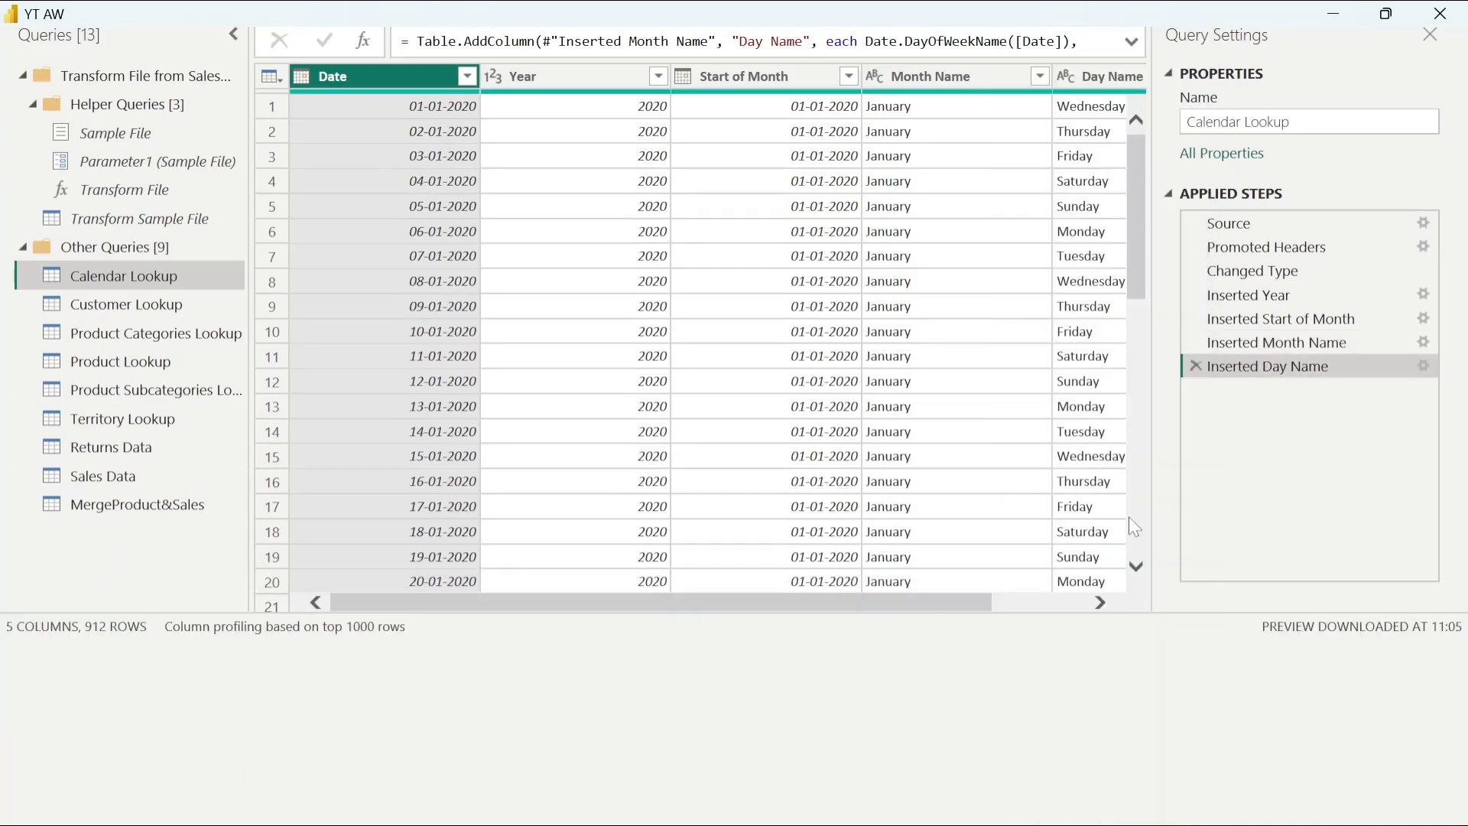
drag(919, 606, 1015, 604)
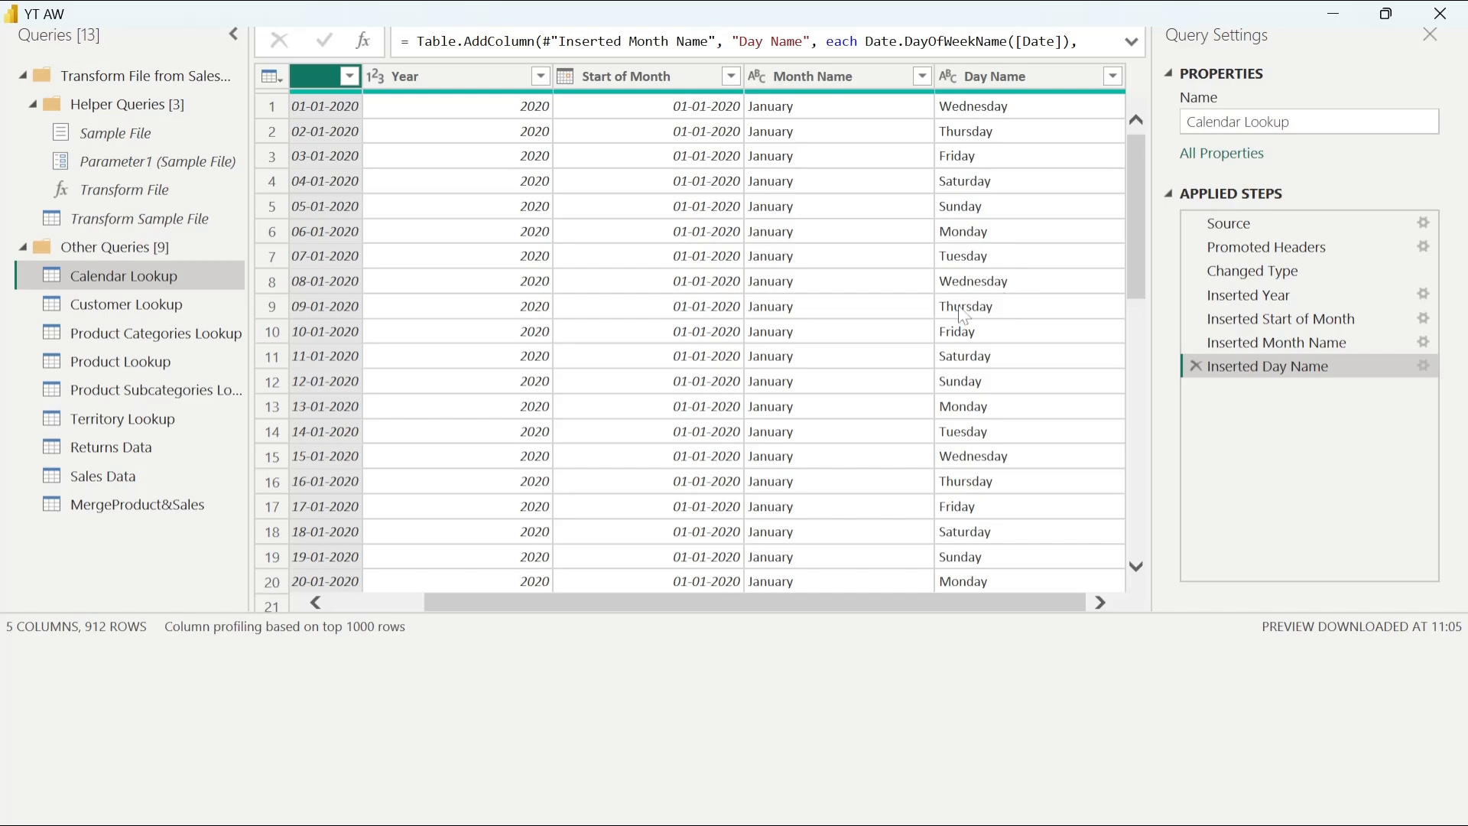
- Apply the new month and day name columns to the data model, and reopen Calendar Lookup in the query editor
click(1440, 13)
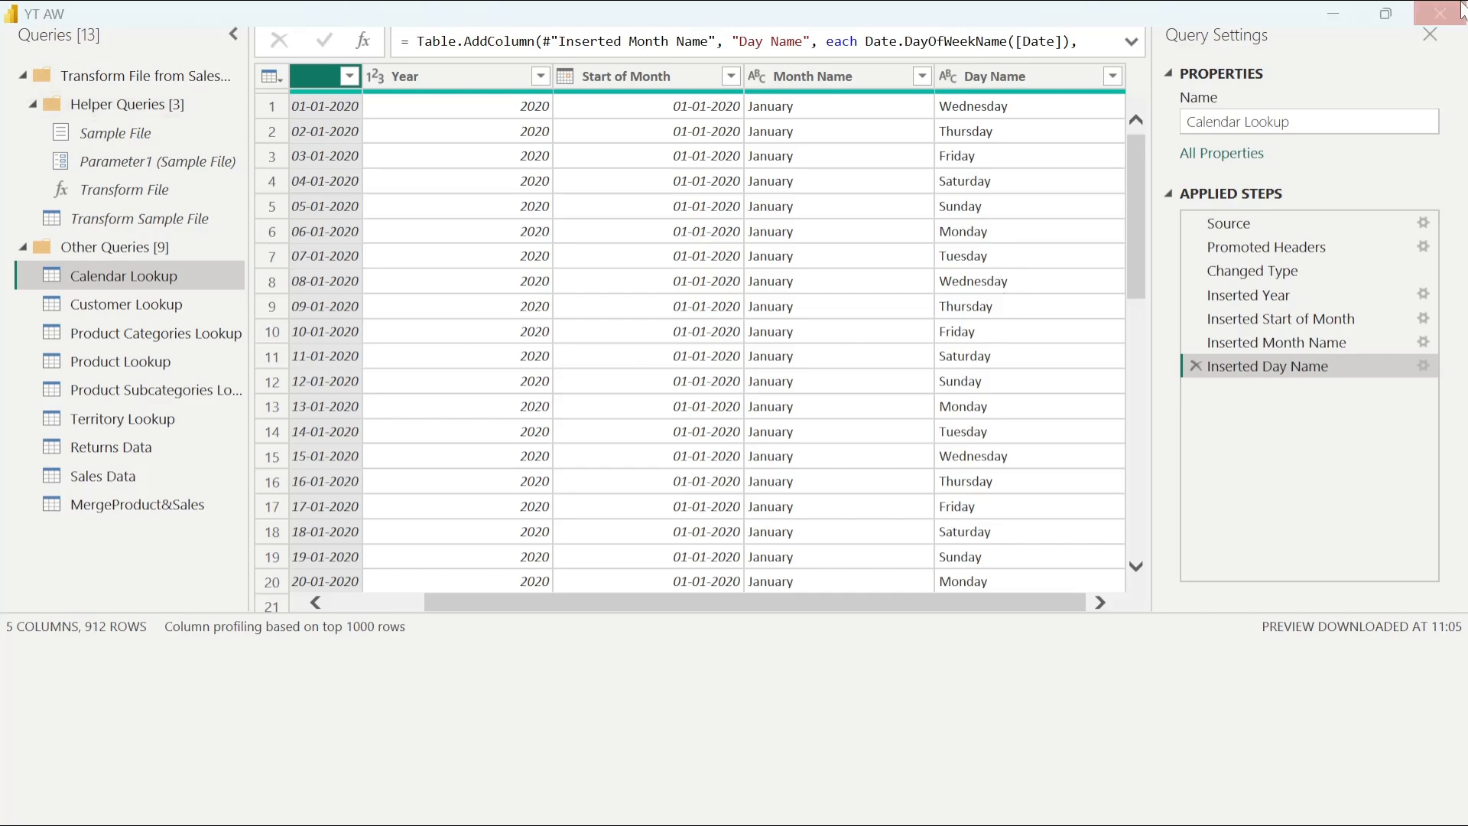
click(728, 478)
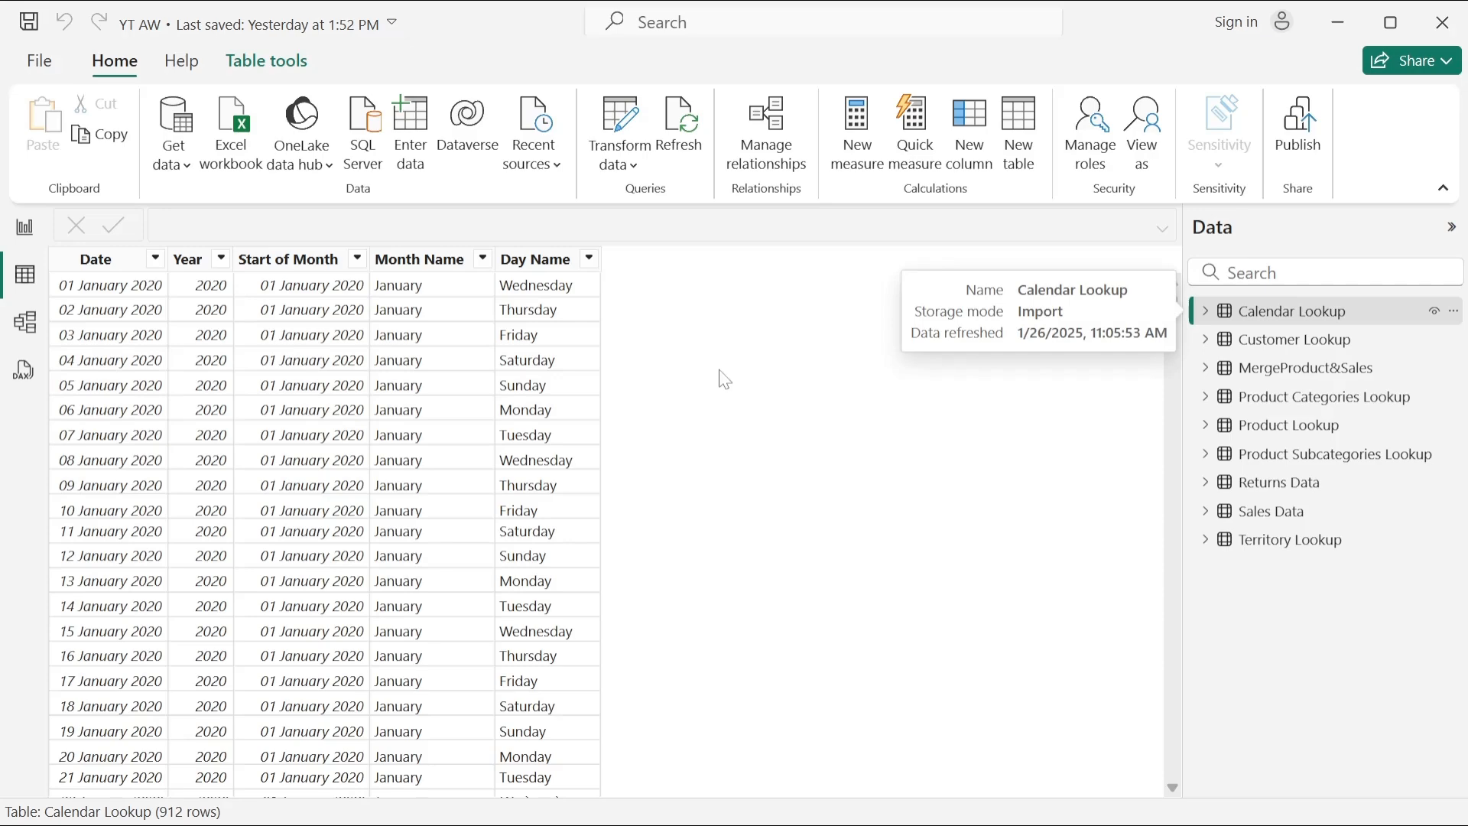
click(620, 123)
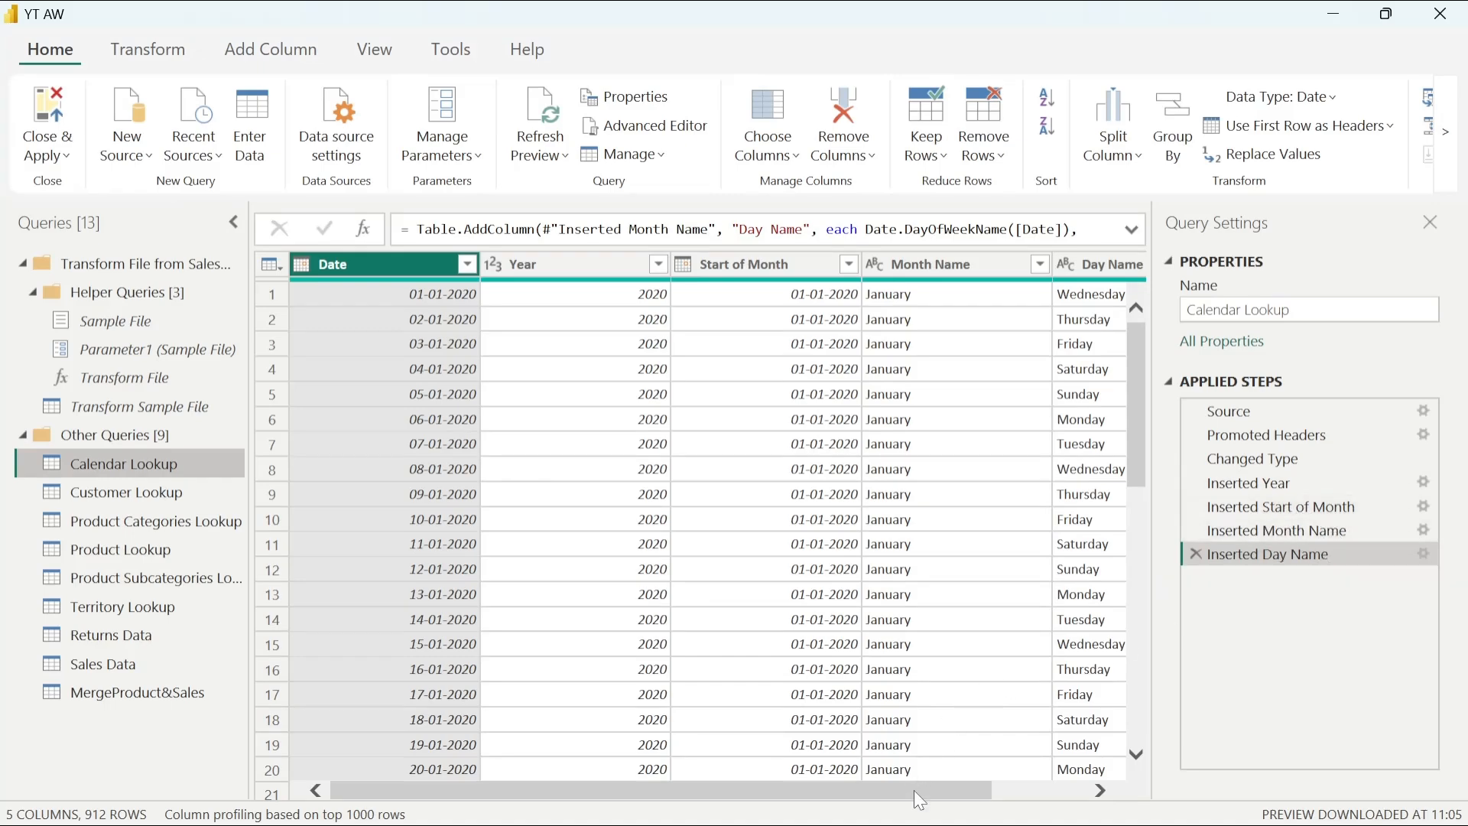
- Make room for all Calendar Lookup columns by collapsing the list of queries and narrowing the query settings area
drag(915, 791, 1008, 791)
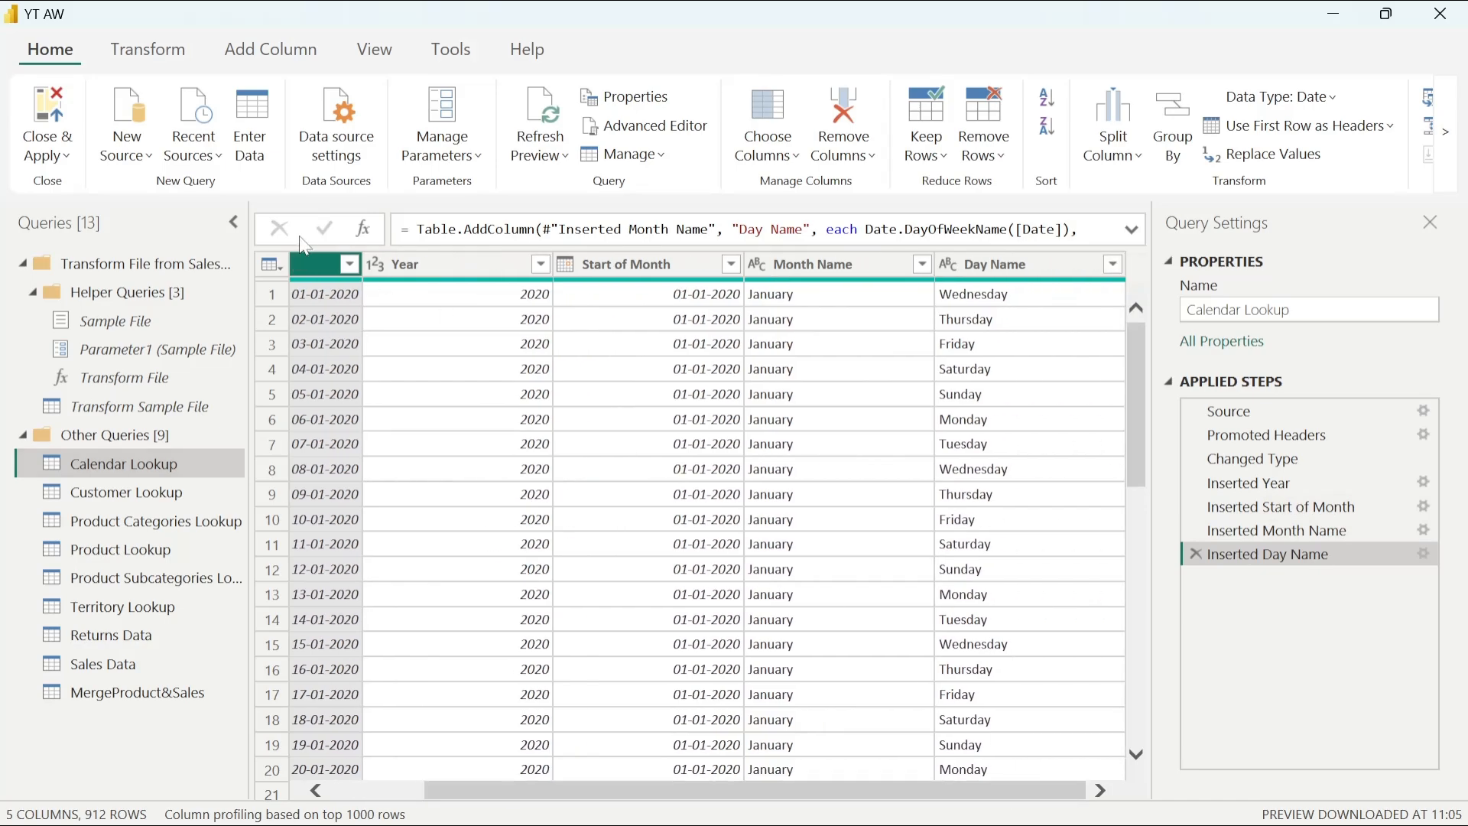
click(234, 223)
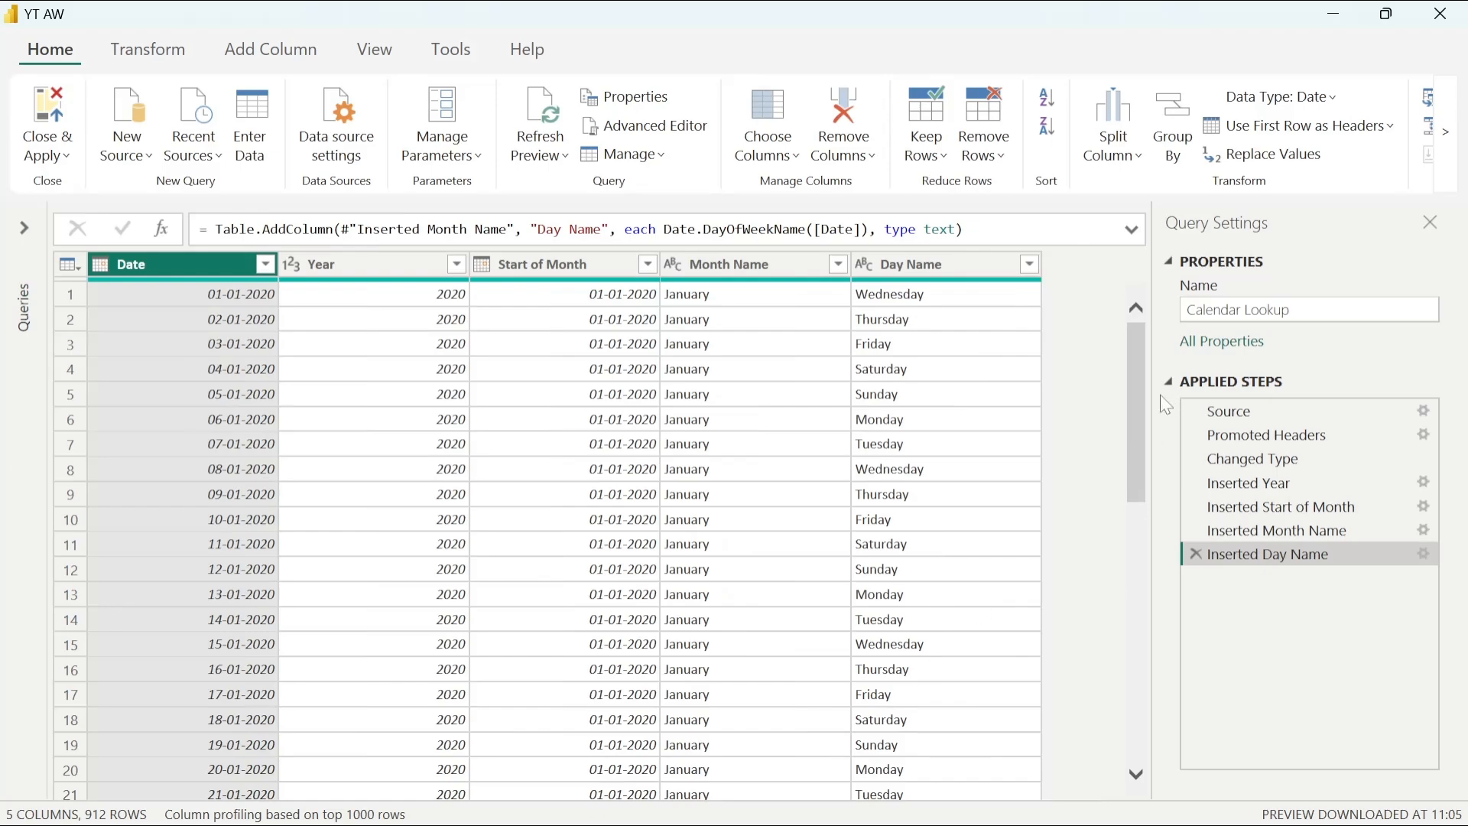
drag(1151, 401, 1237, 403)
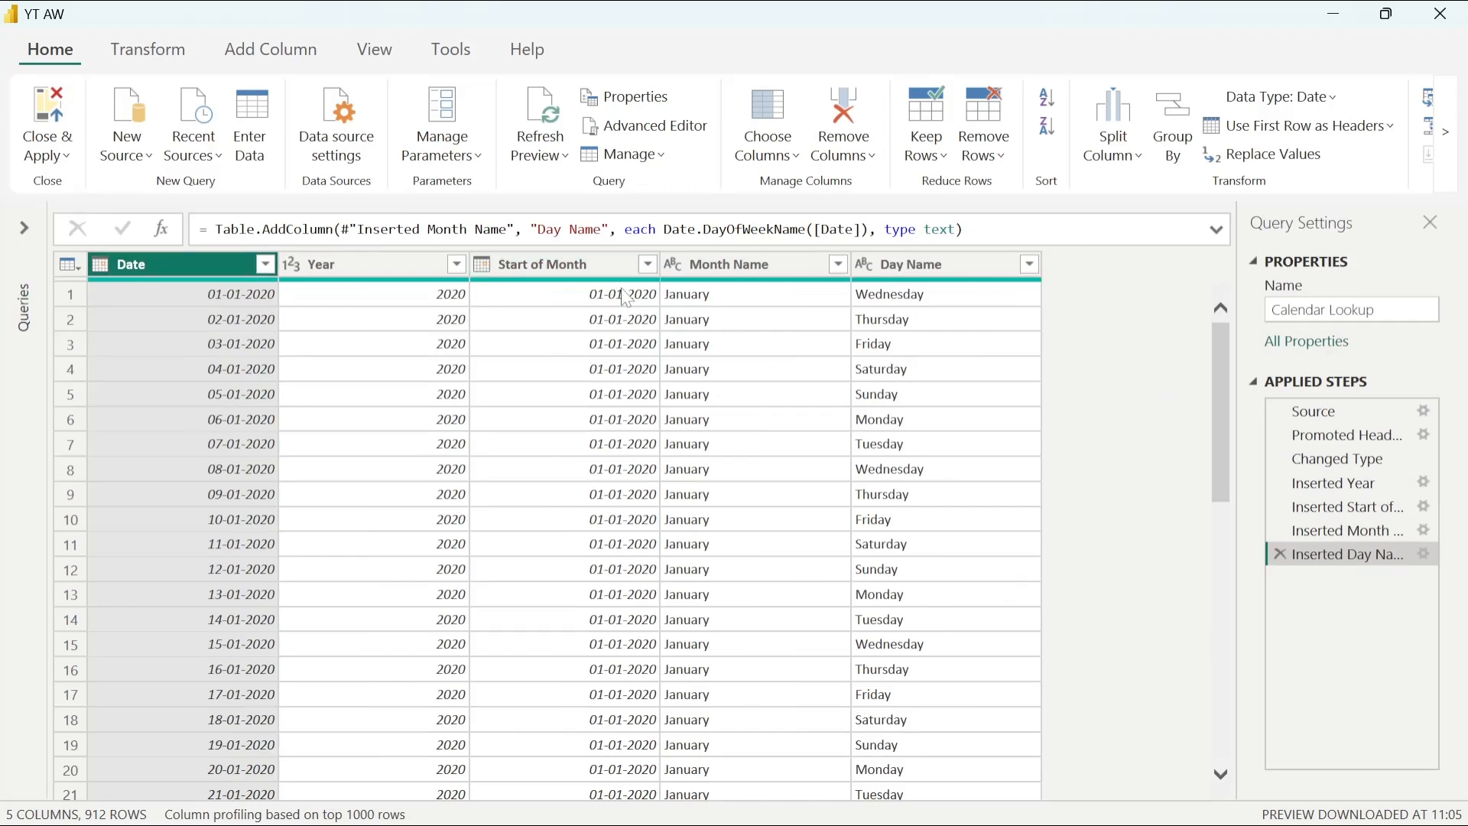
key(alt+Tab)
key(alt+Tab)
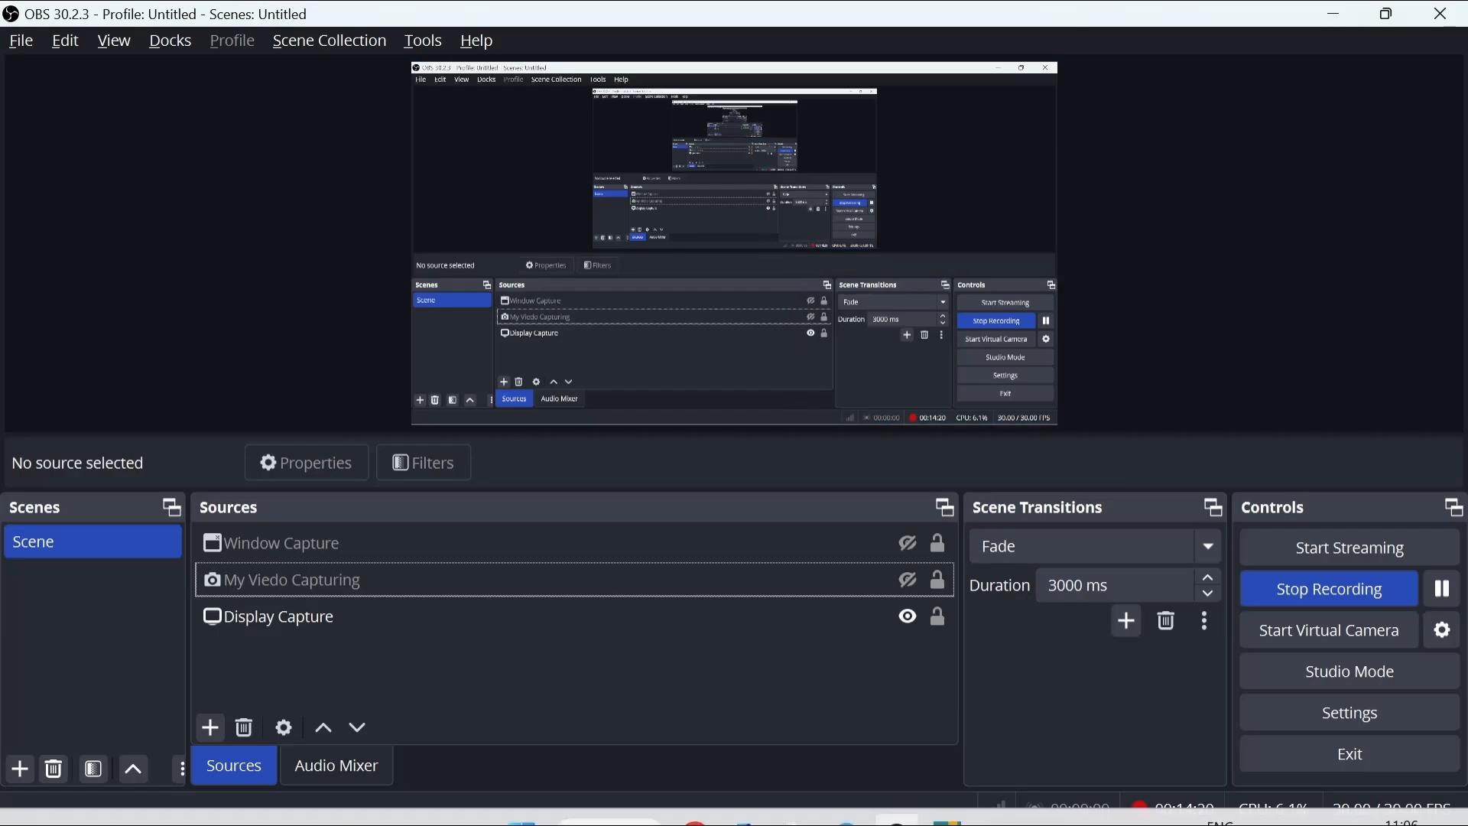
click(857, 555)
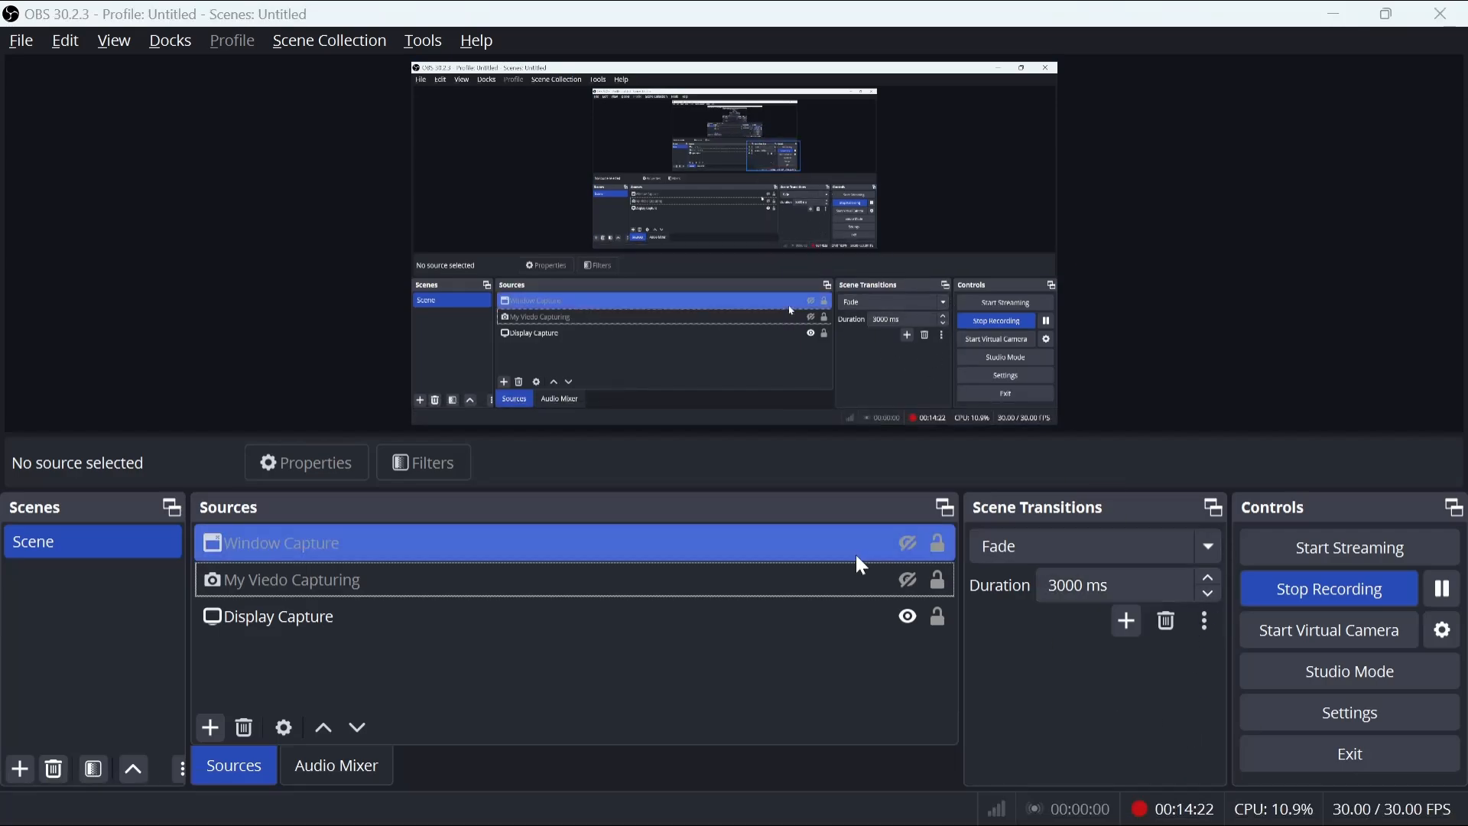
key(alt+Tab)
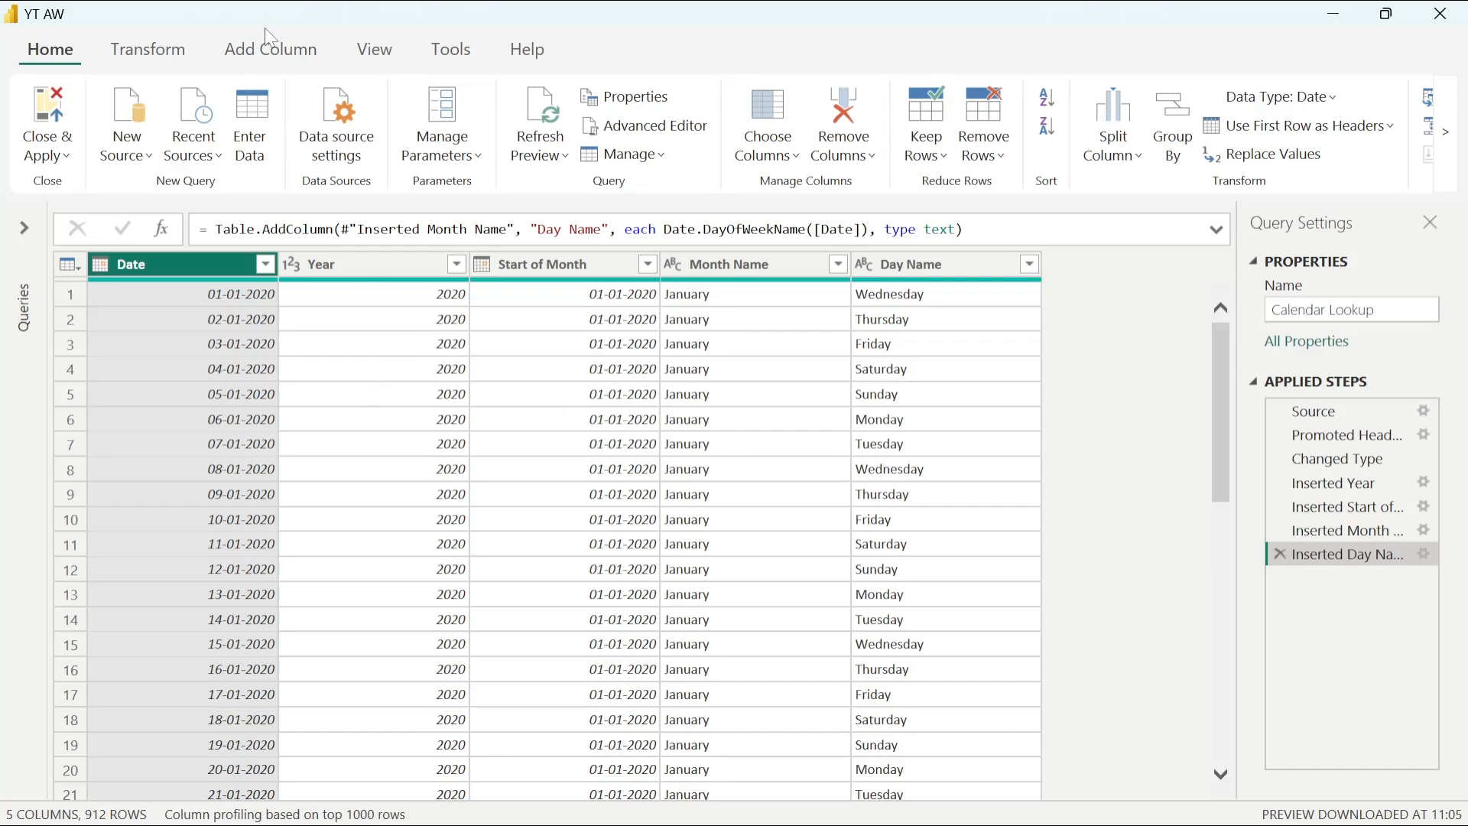
click(266, 52)
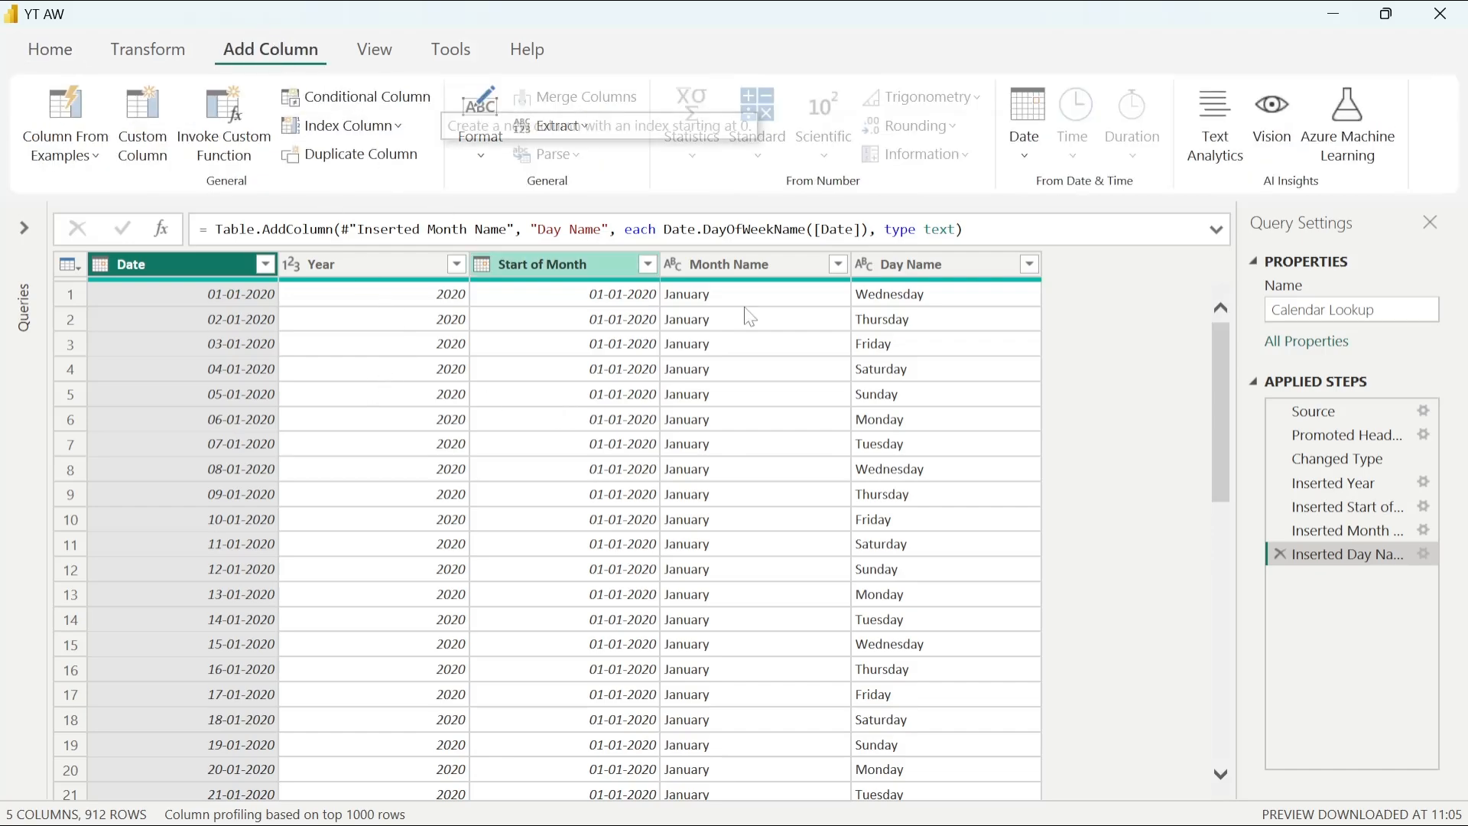
click(1029, 156)
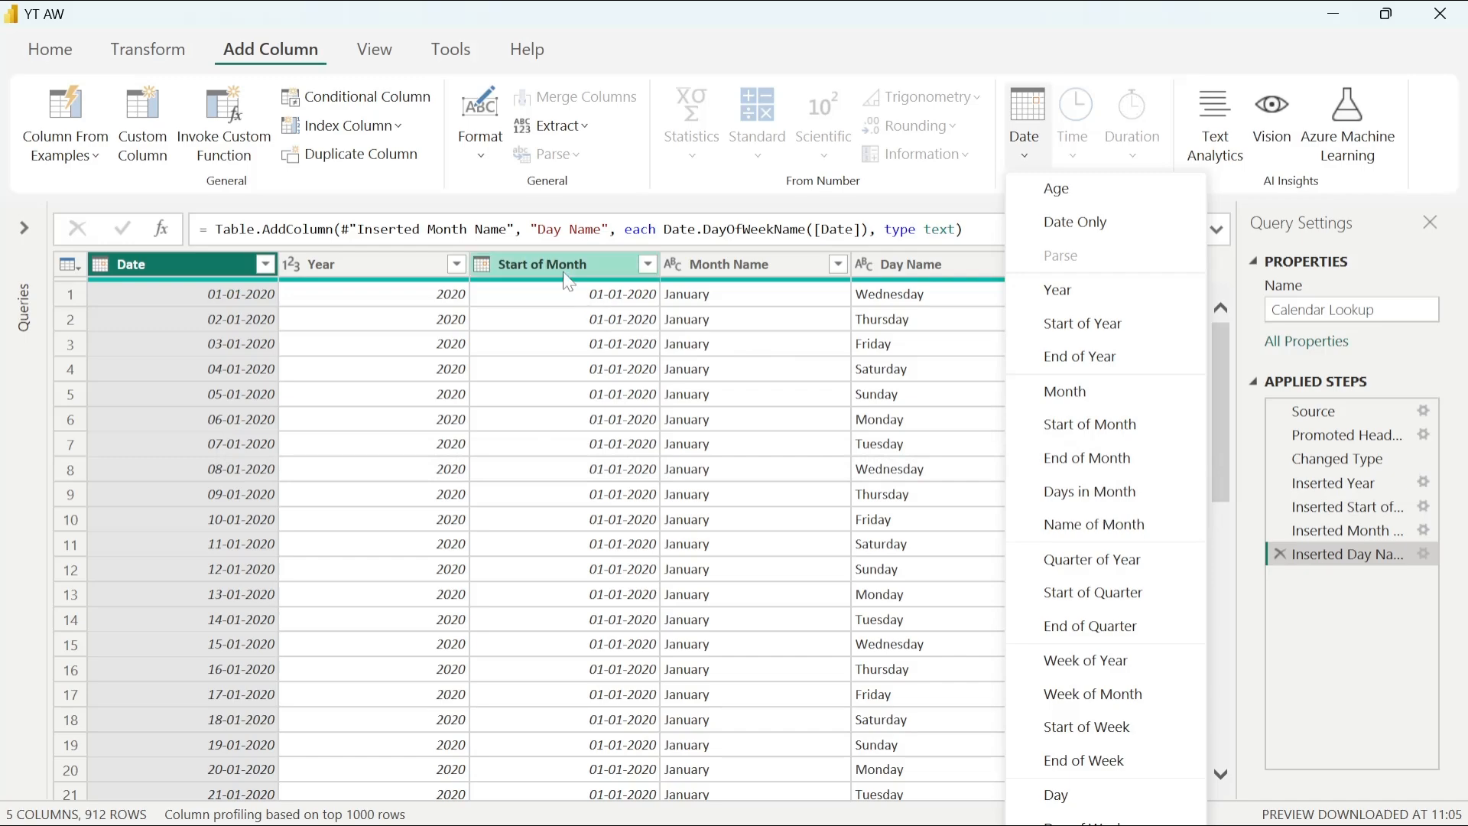
click(1320, 622)
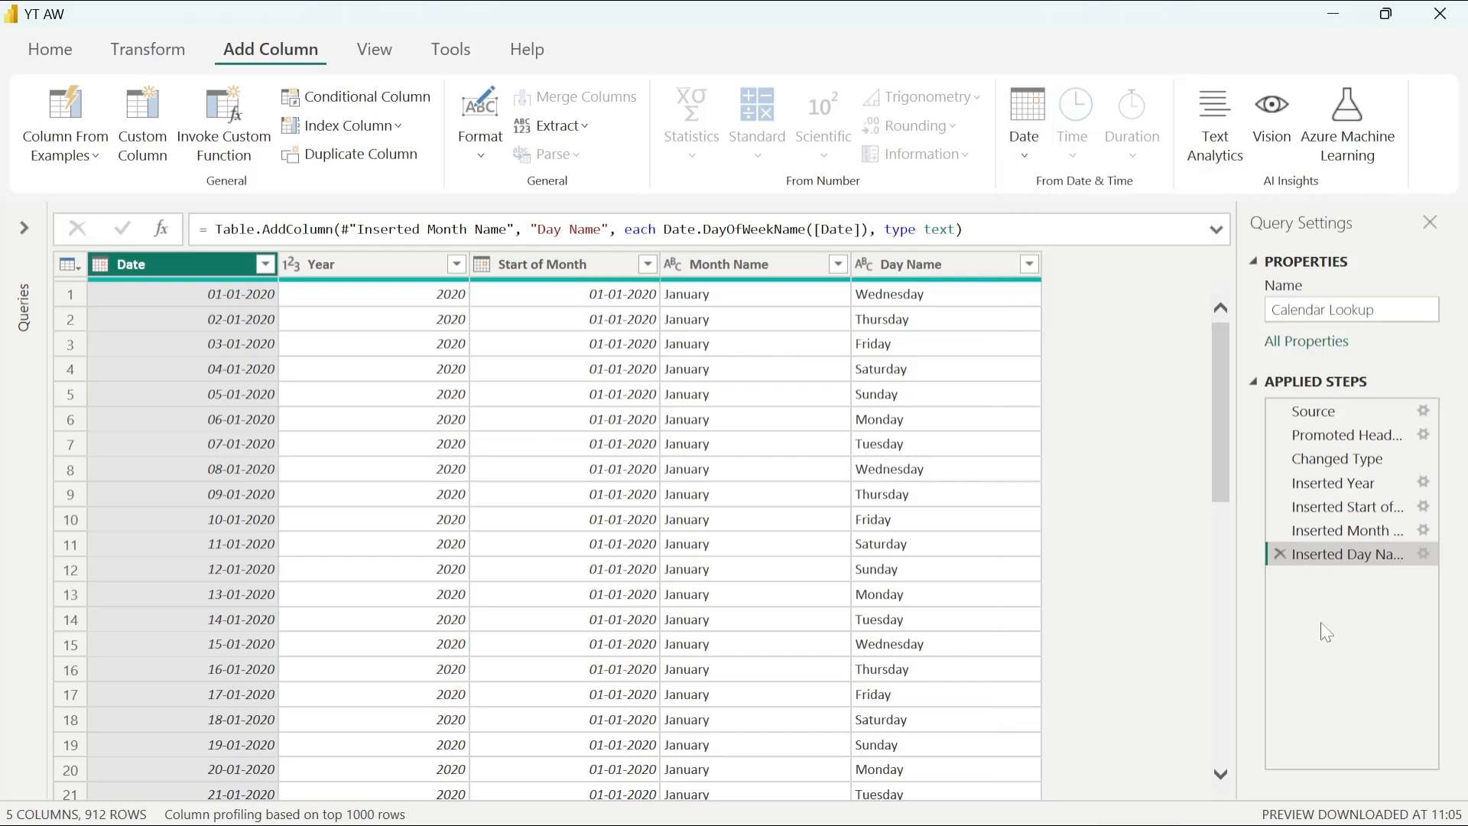
- Delete the Inserted Start of Month step and add a new Start of Month column from Date after the Day Name column
click(1278, 506)
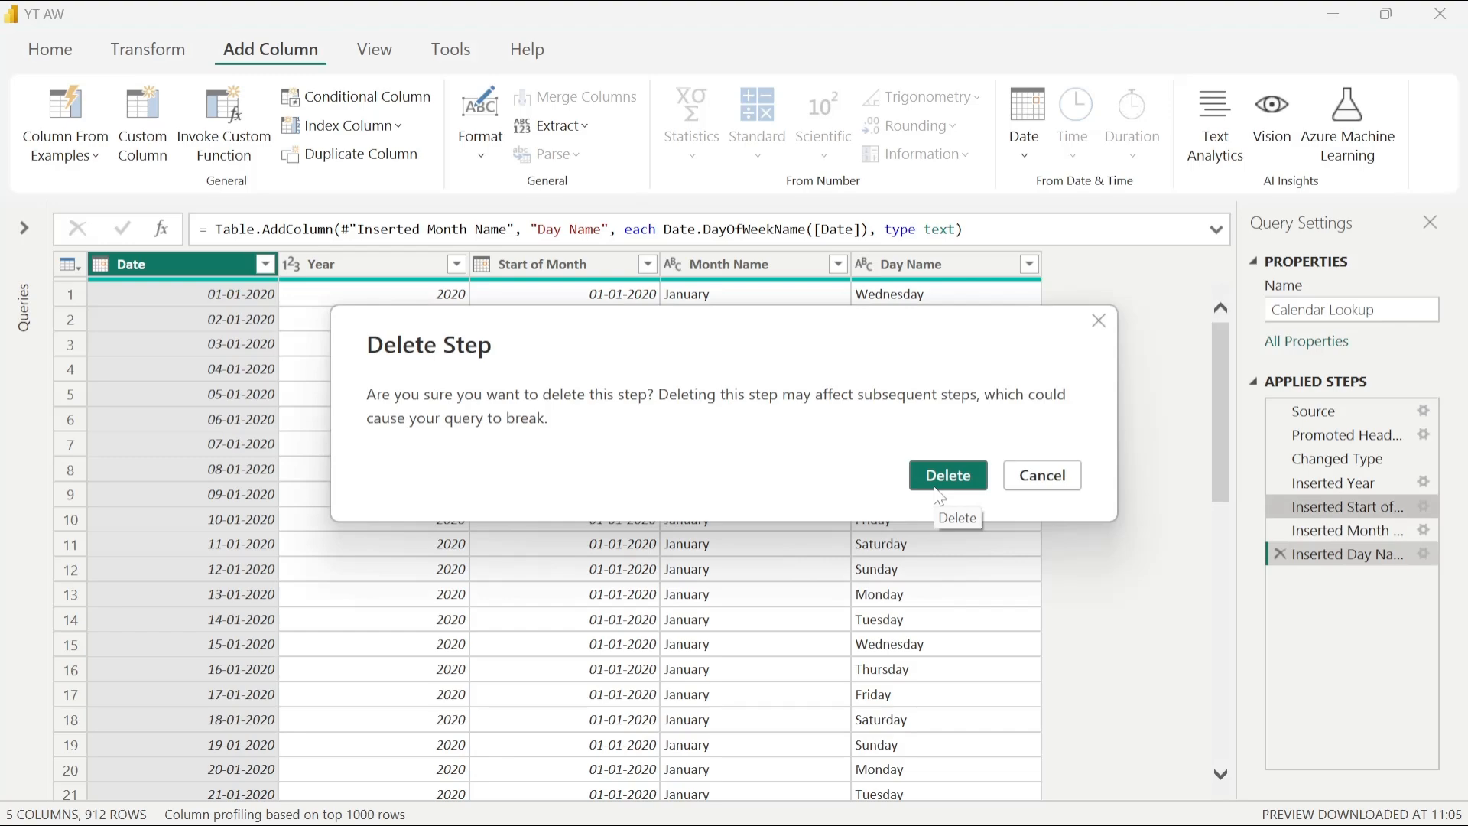
drag(965, 327, 955, 483)
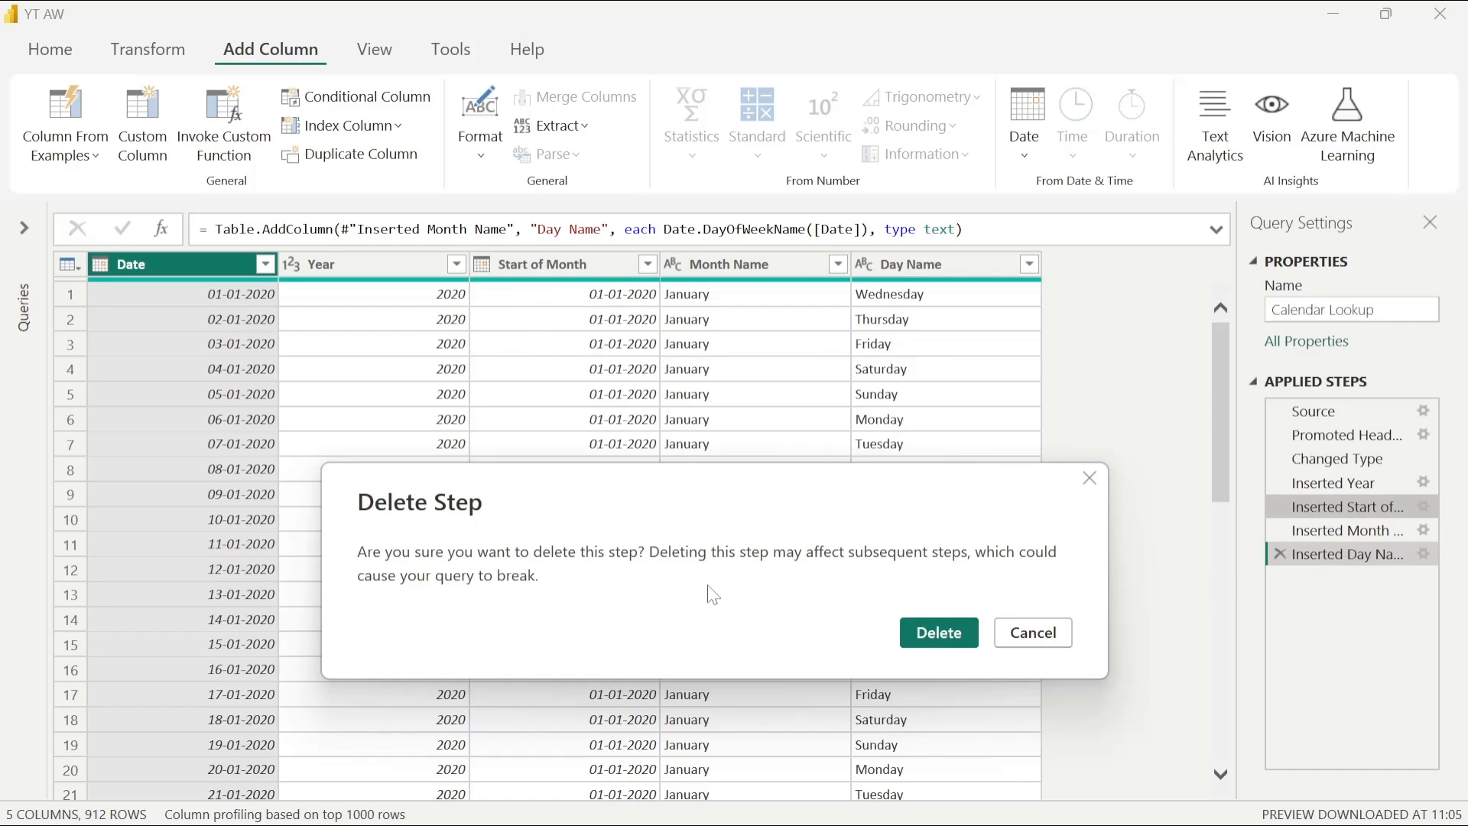
click(942, 633)
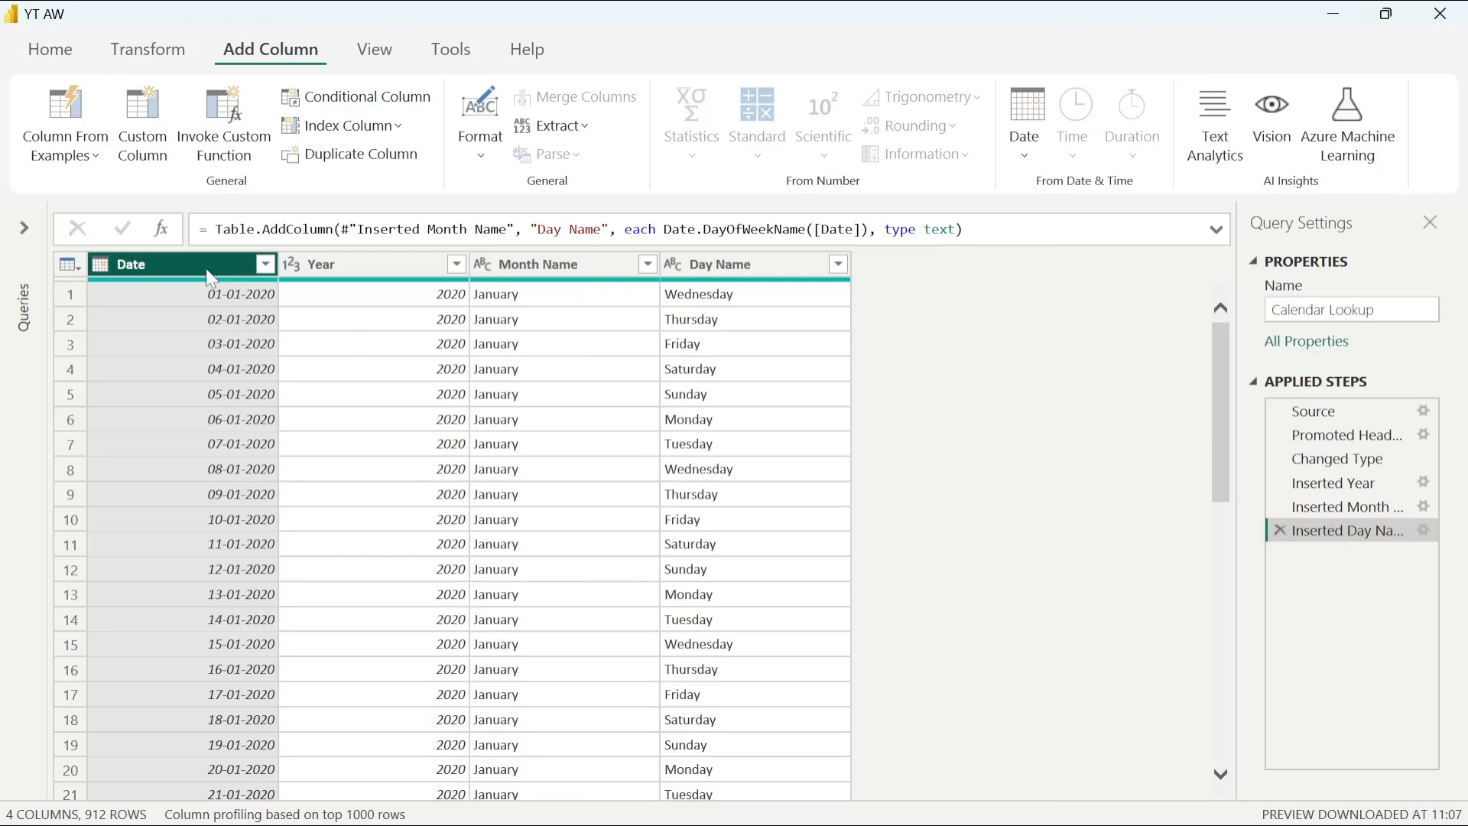
click(1027, 153)
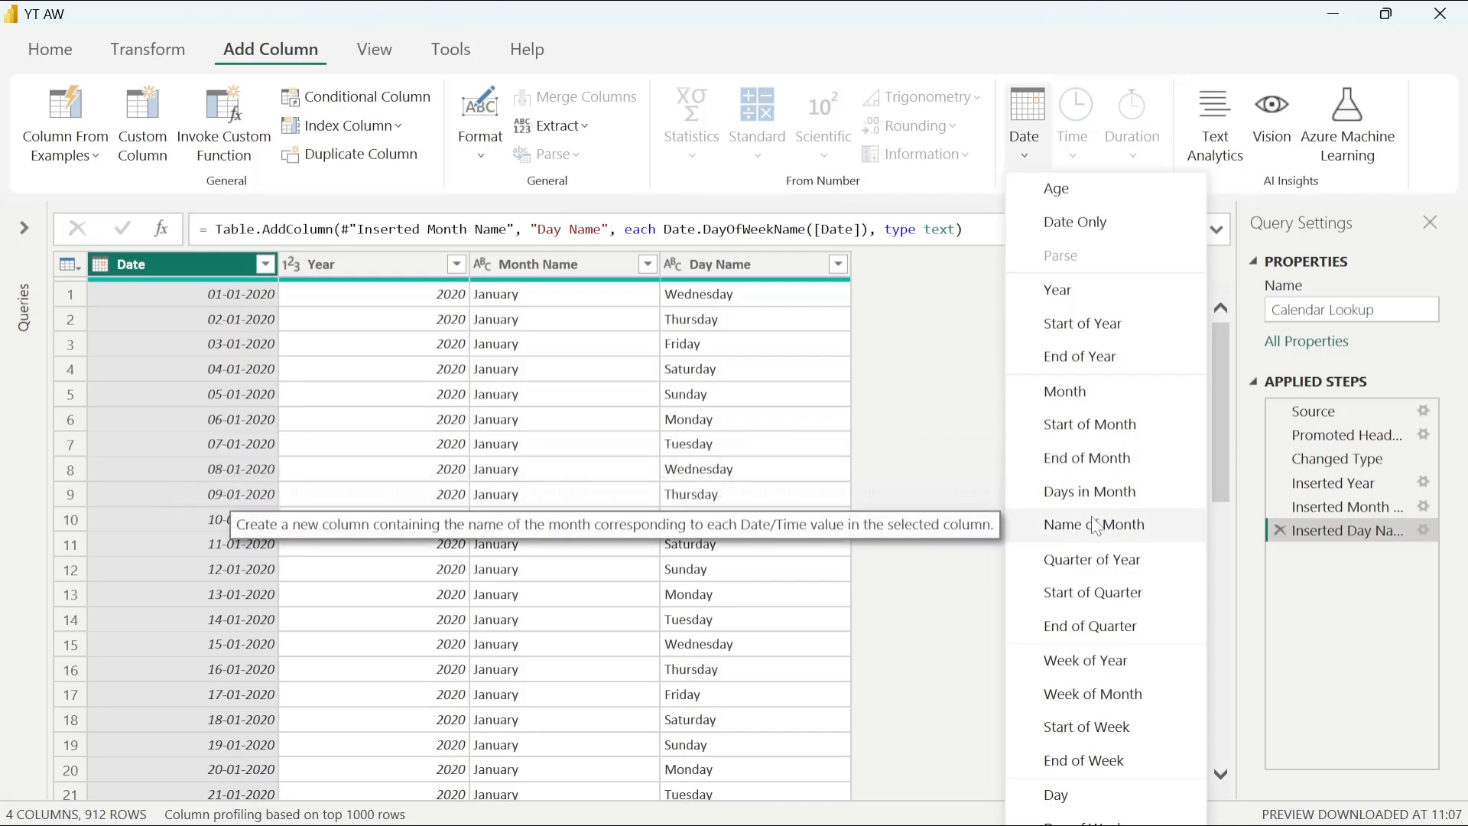
click(1114, 423)
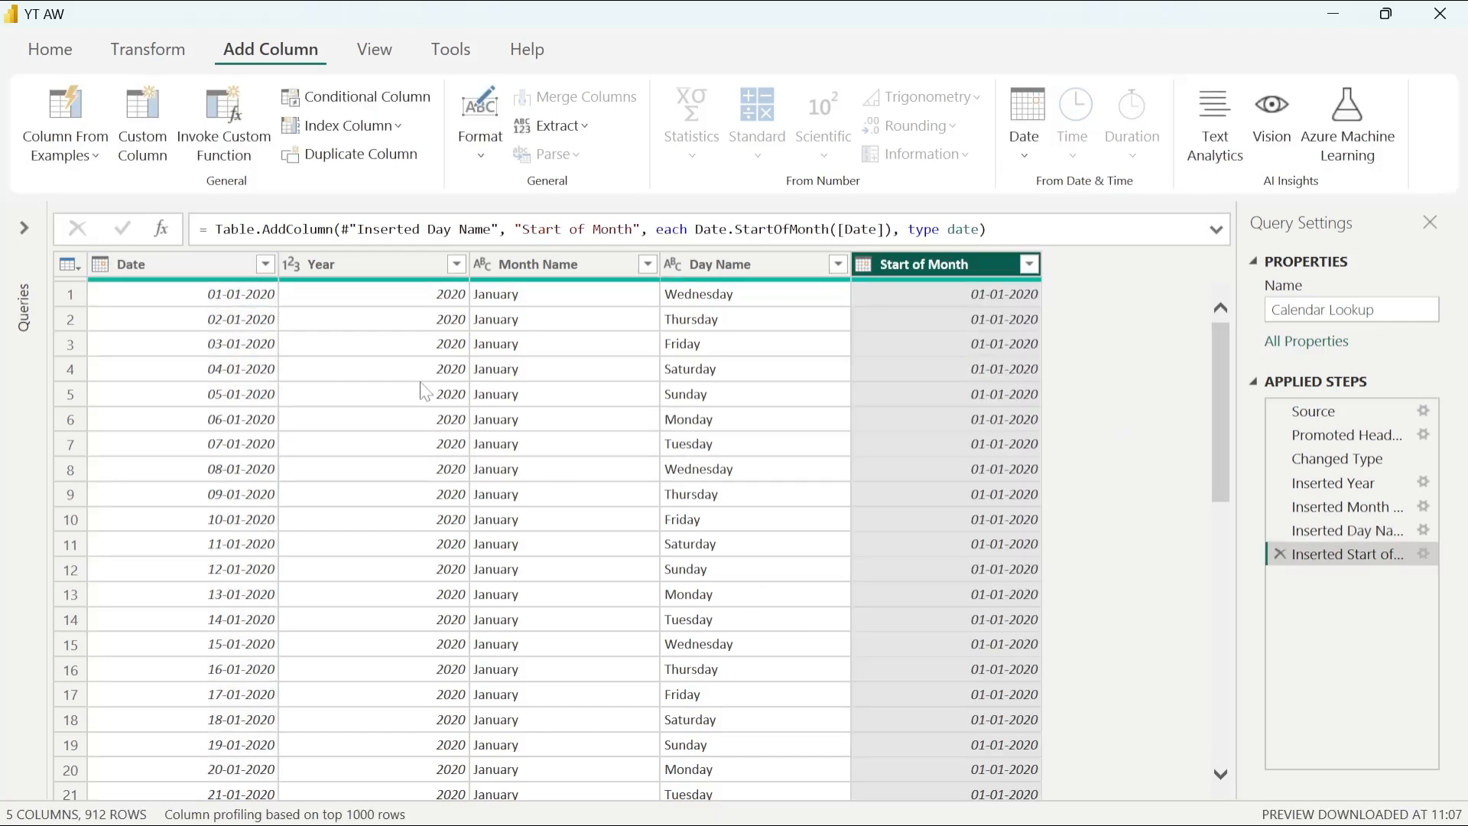
- Add a Start of Quarter column derived from the Date column in Calendar Lookup and check its values across the March–April 2020 boundary
click(164, 257)
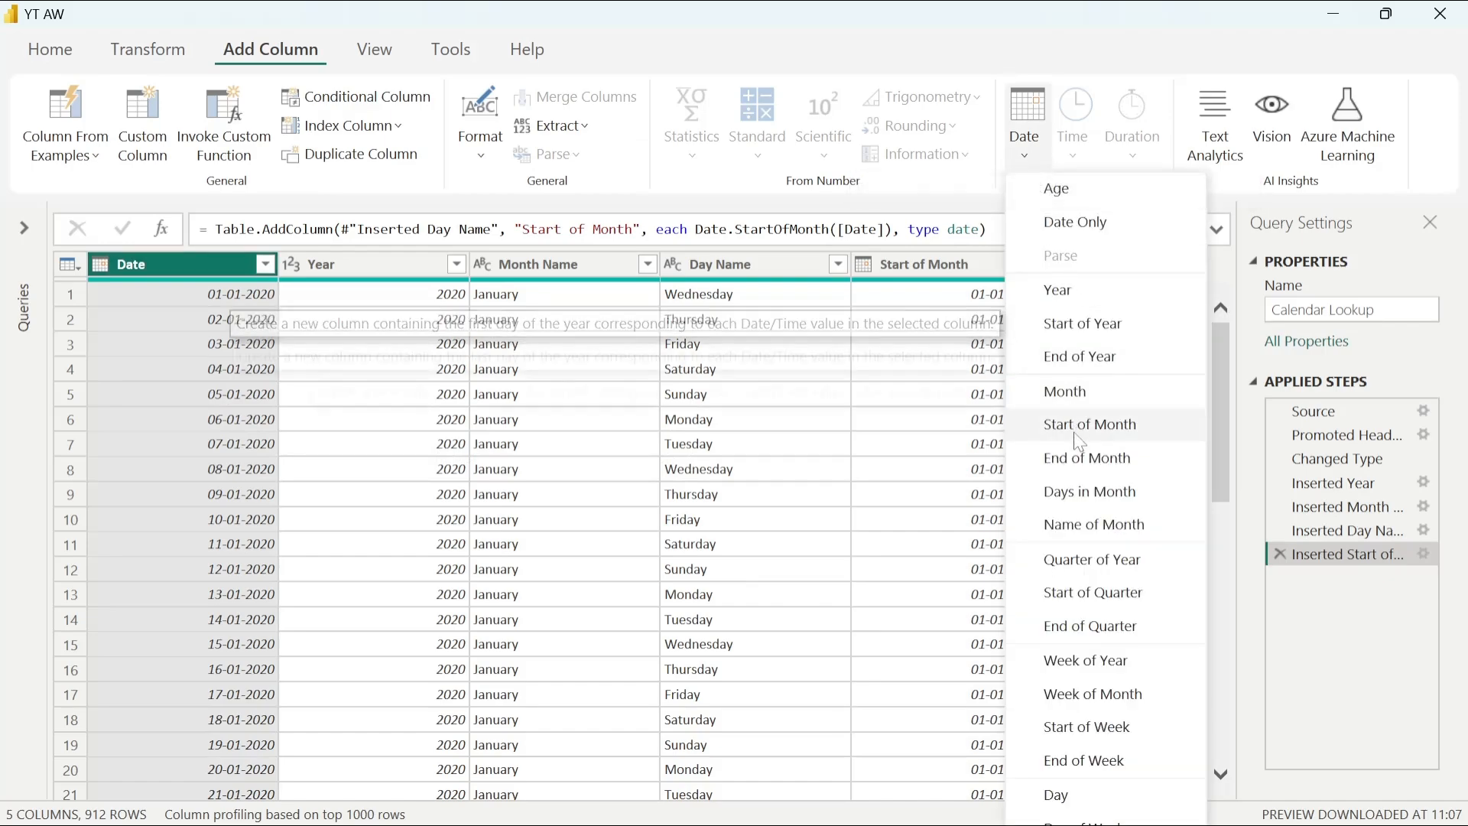
click(1096, 599)
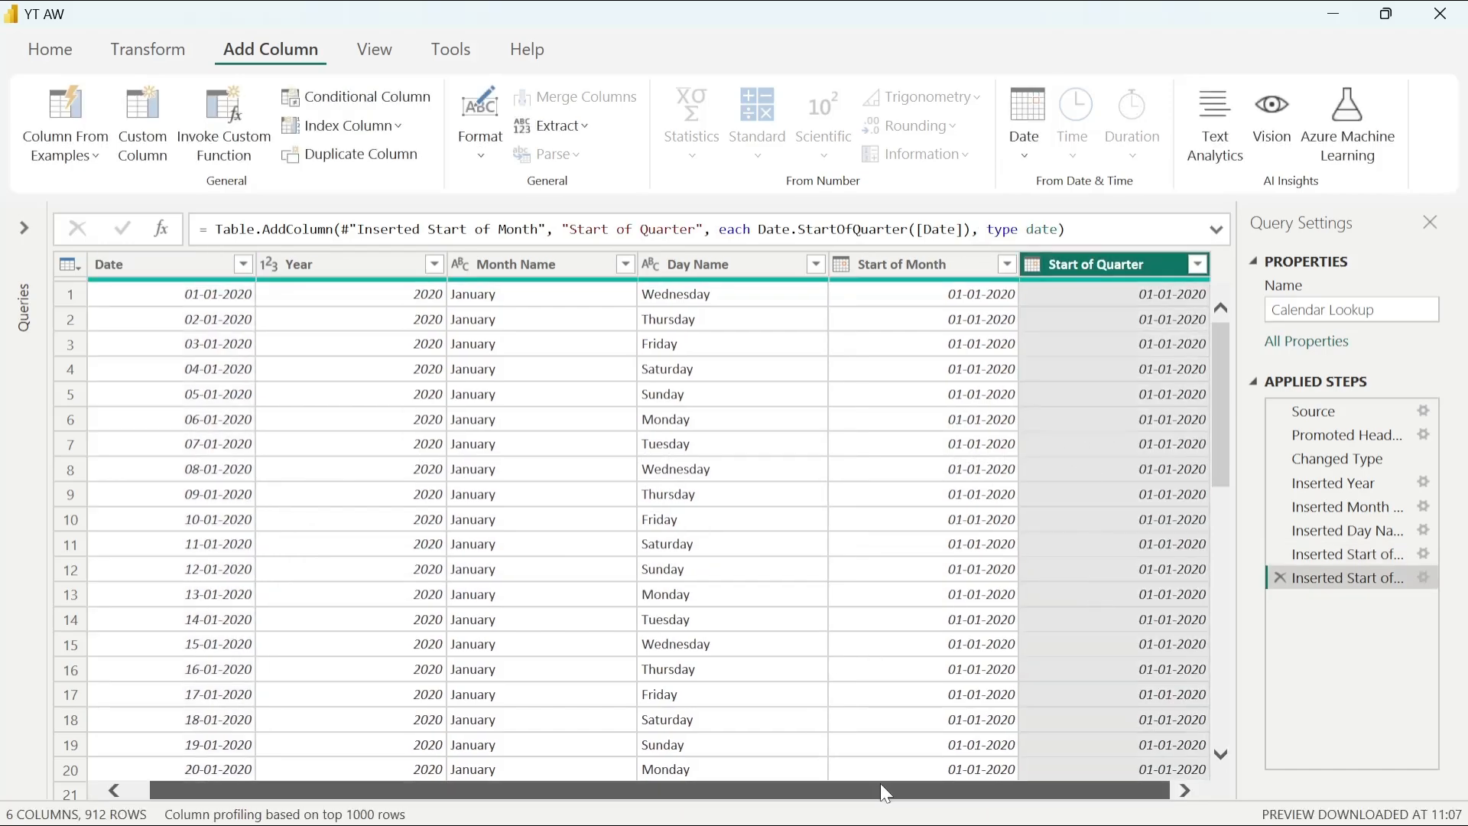
scroll(1173, 396, down, 2)
scroll(1171, 396, down, 12)
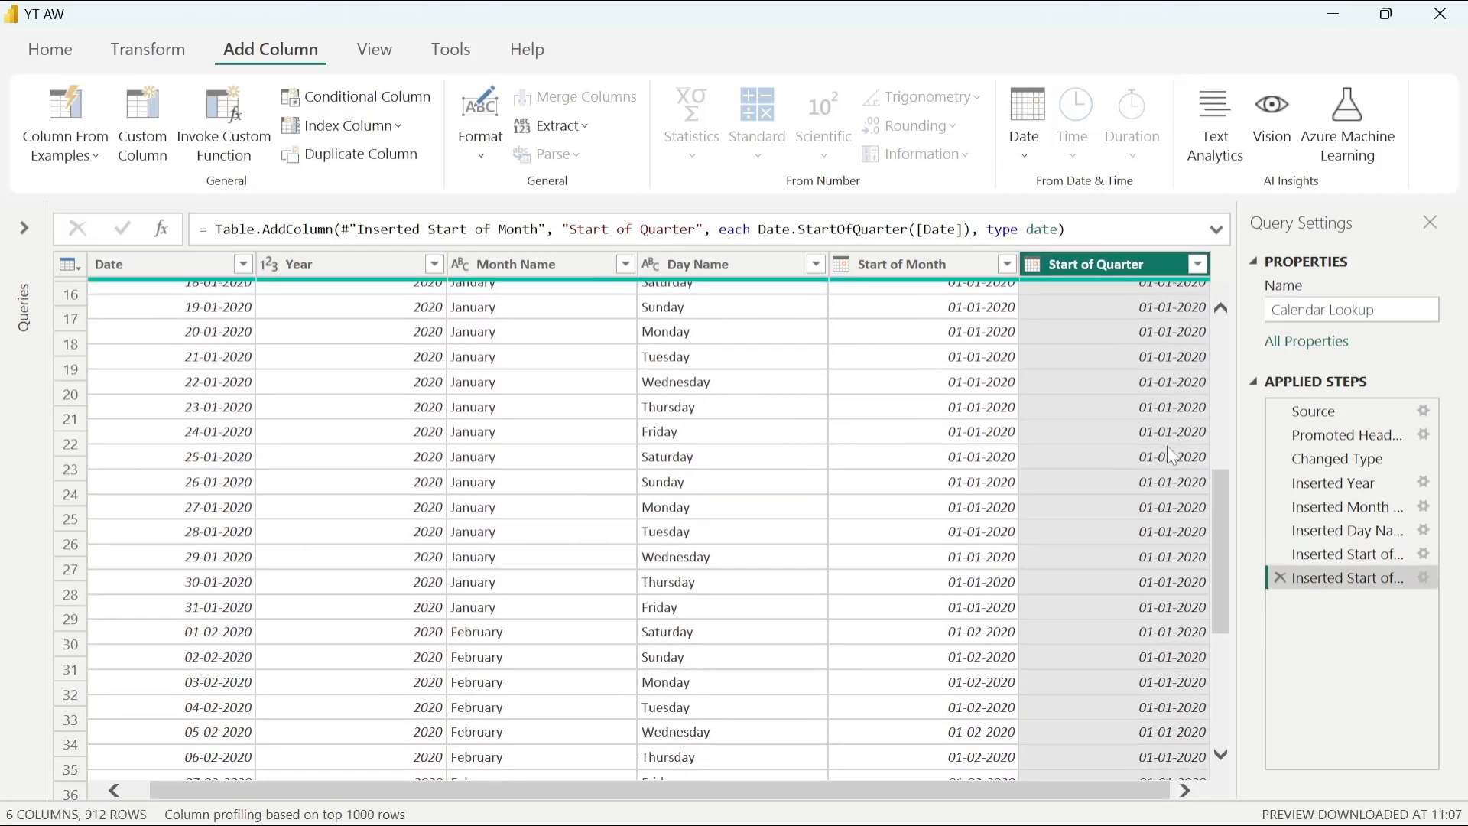
scroll(1167, 478, down, 17)
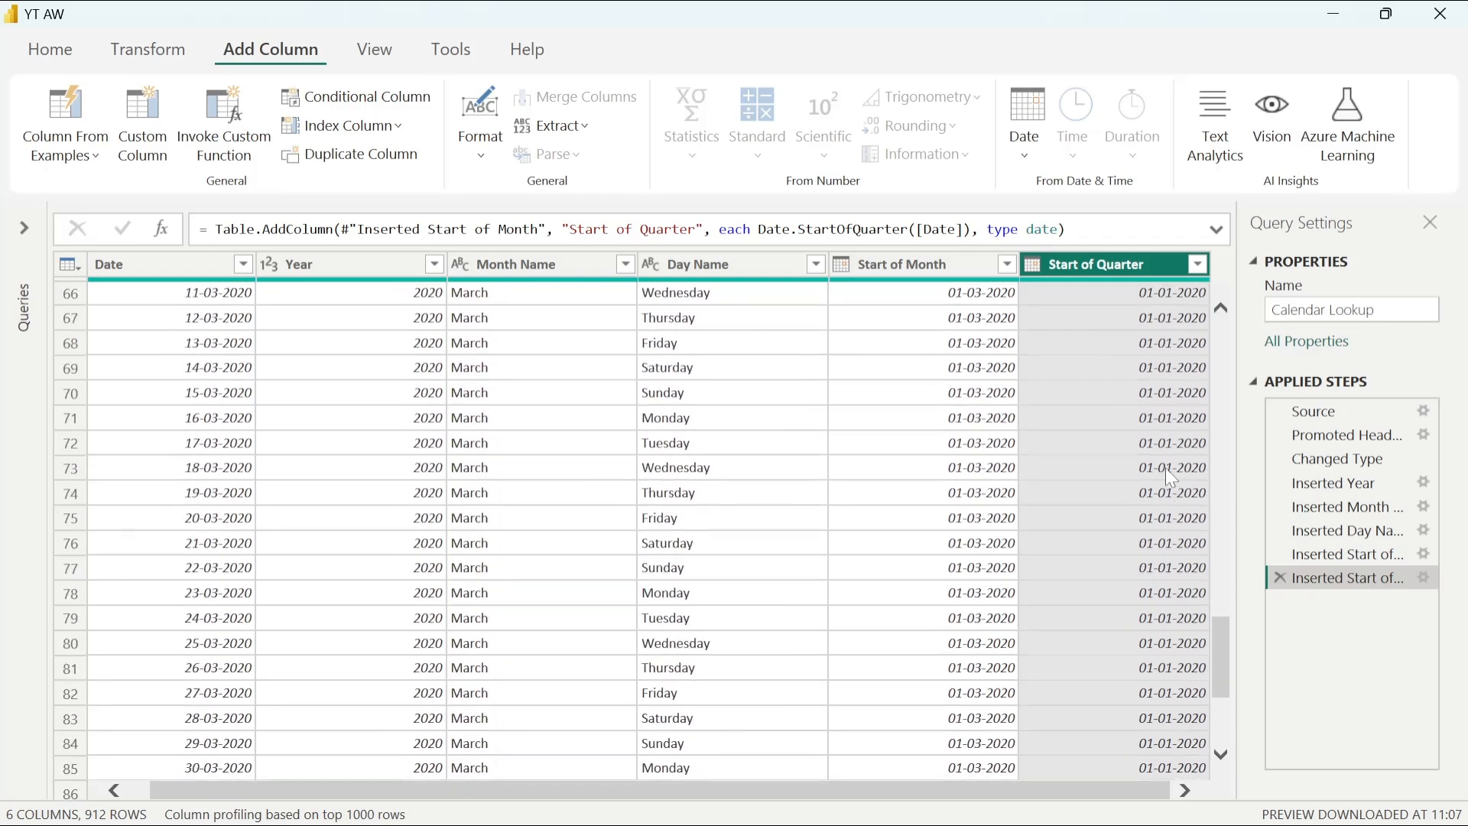
scroll(1175, 453, up, 3)
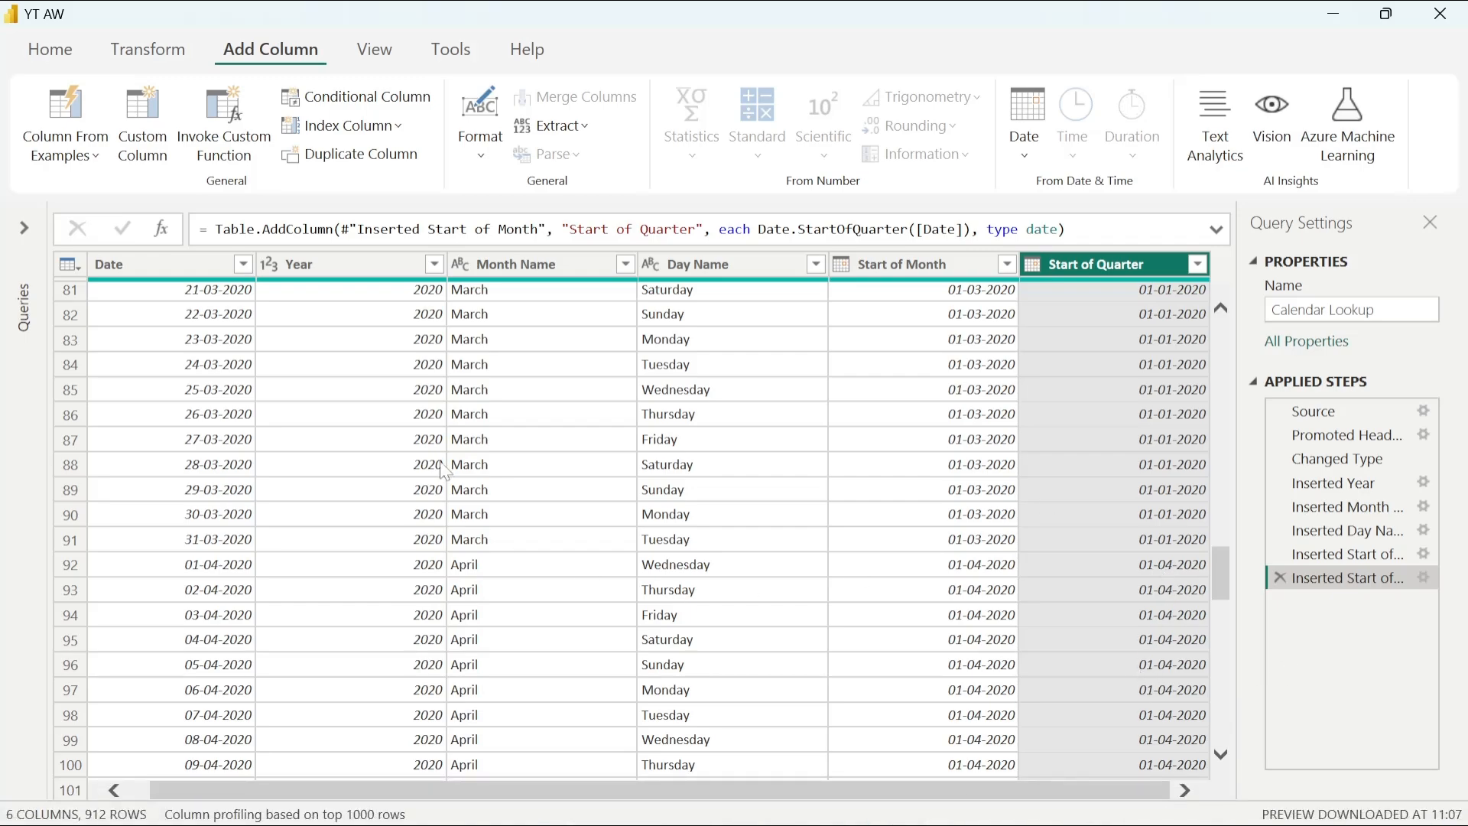
- Add a Start of Week column derived from Date in Calendar Lookup, and apply the query changes to the data model
click(207, 264)
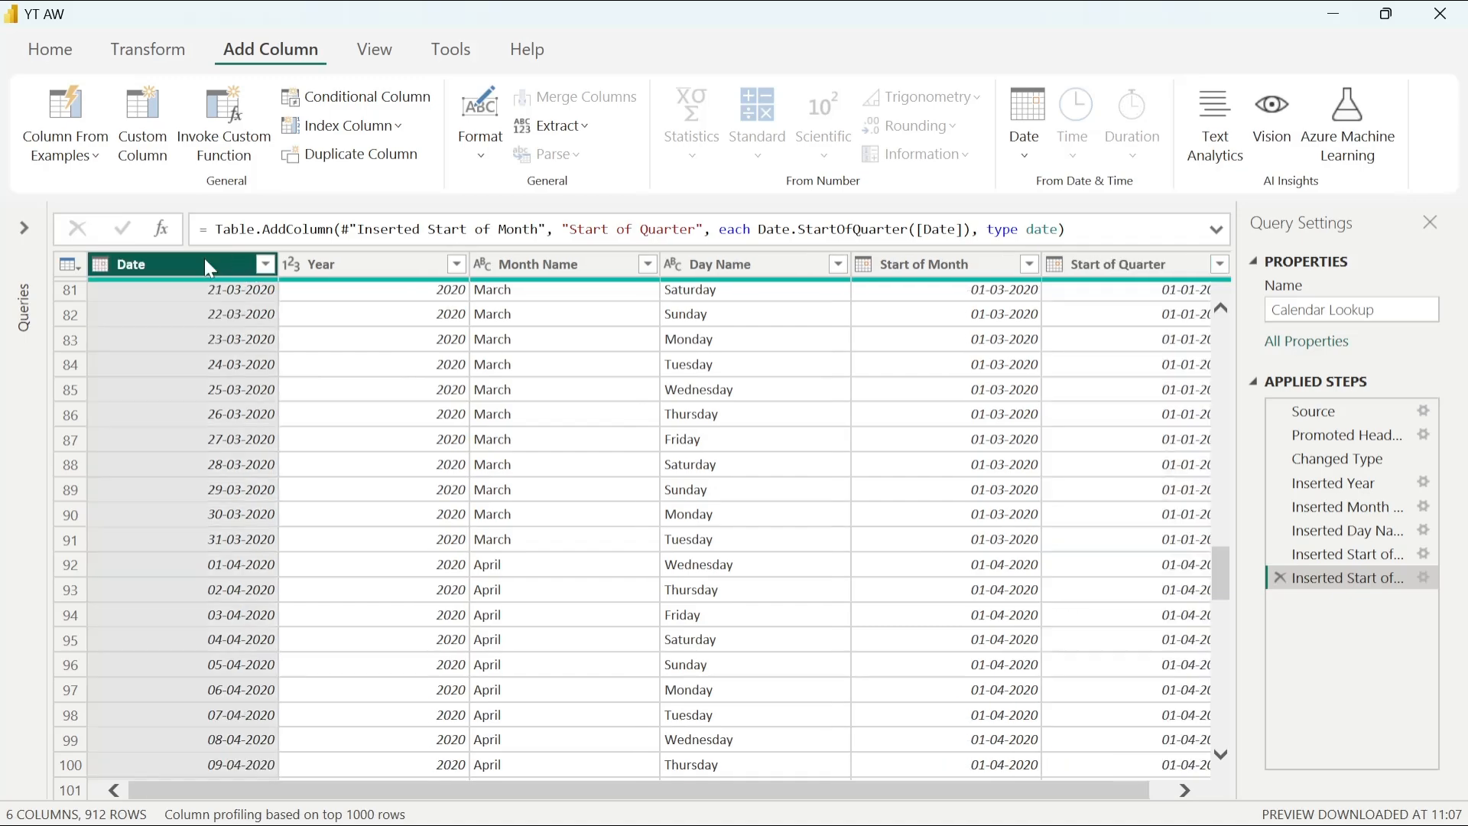
click(1023, 156)
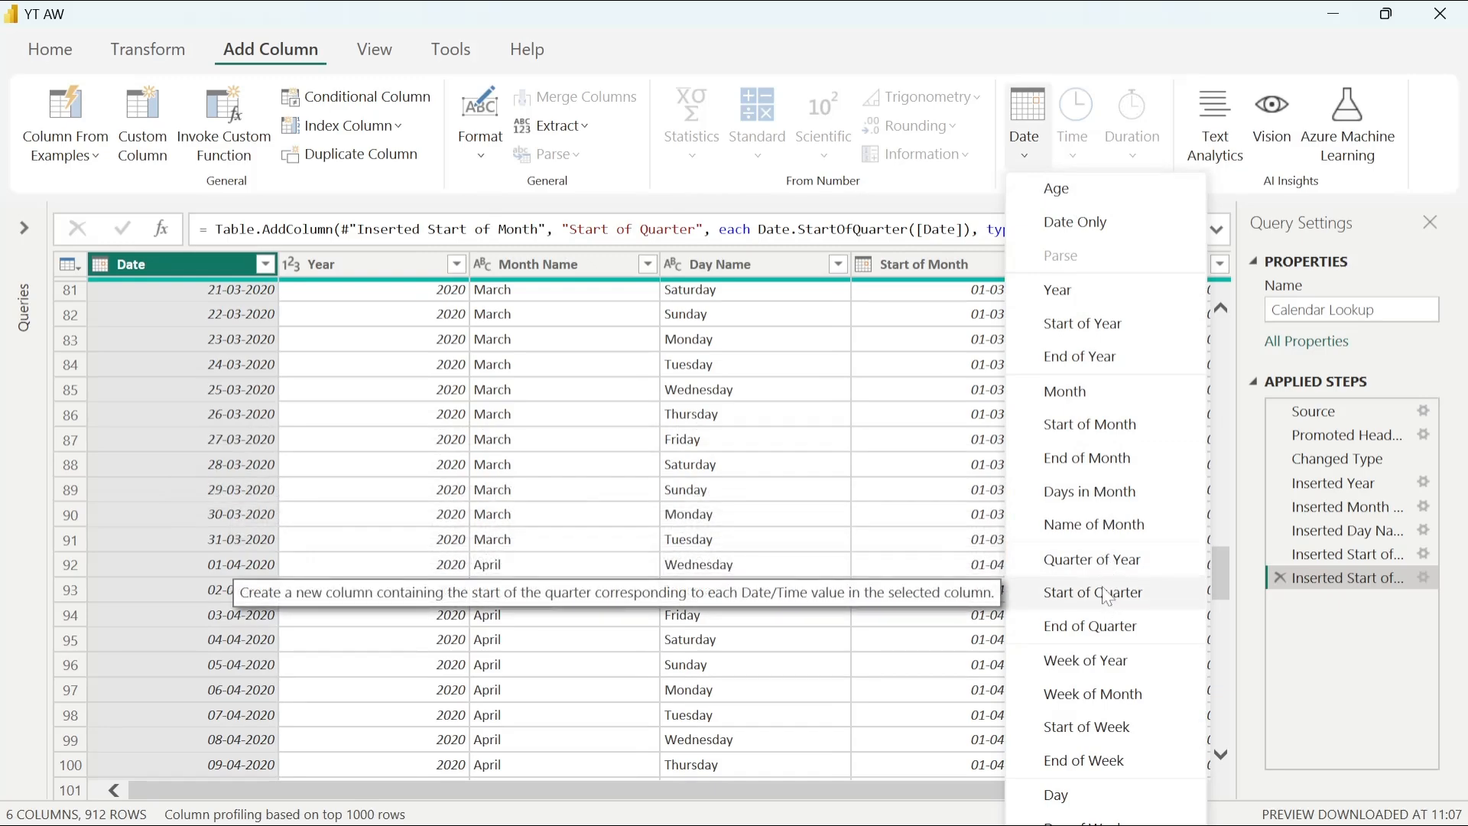
click(1101, 728)
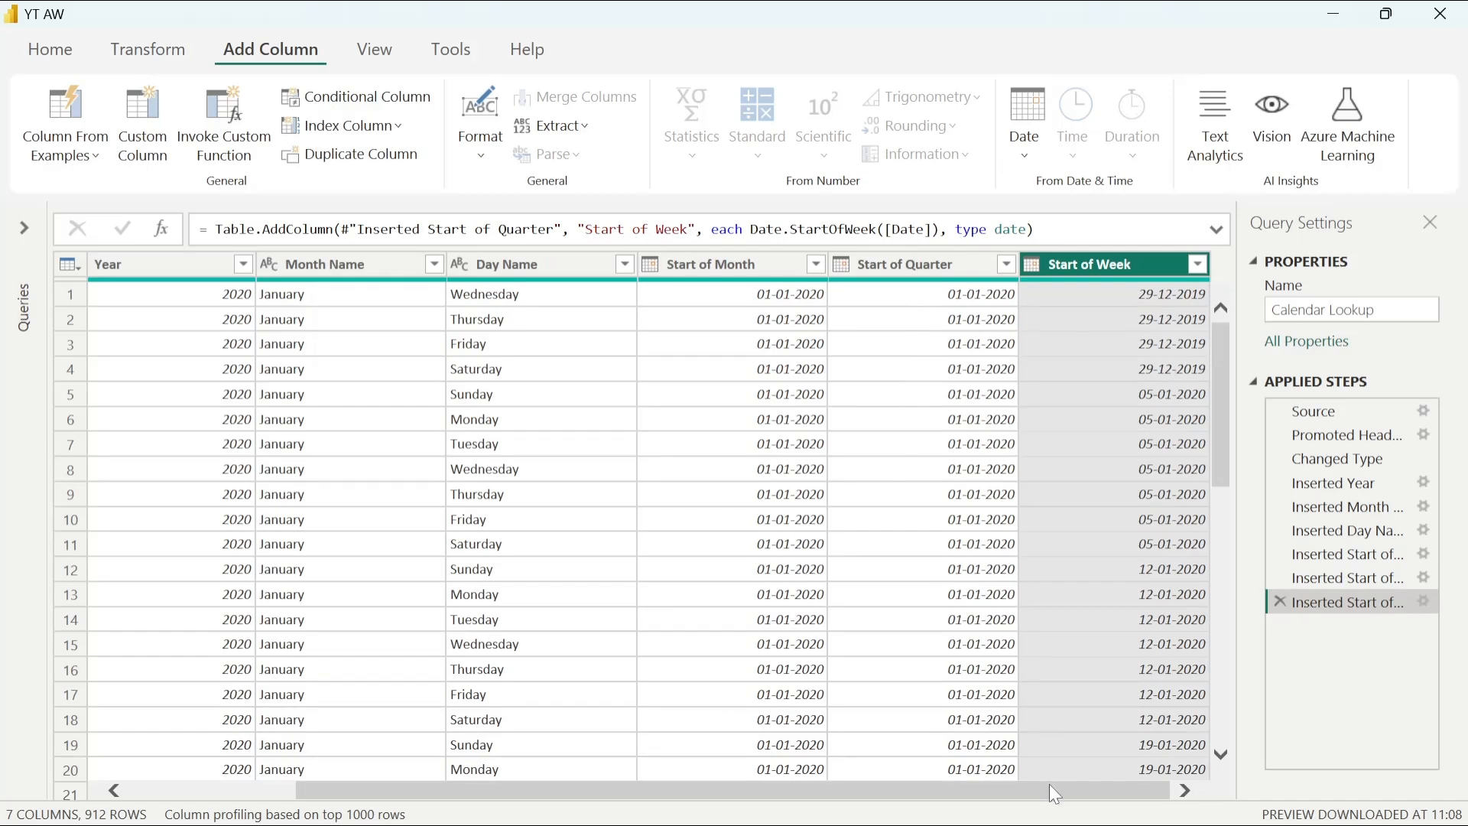
drag(1054, 794, 727, 792)
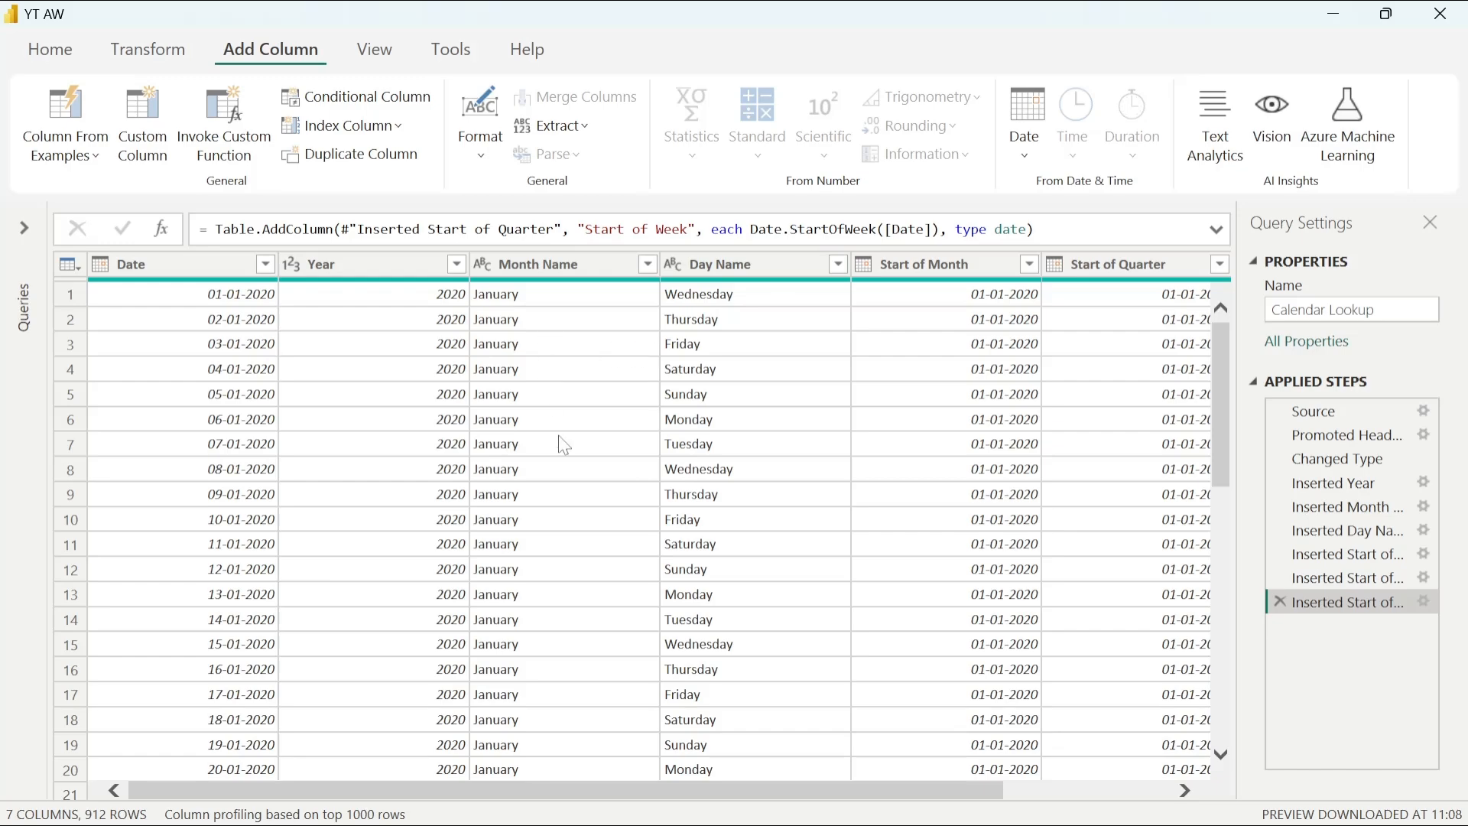
drag(889, 782, 1039, 755)
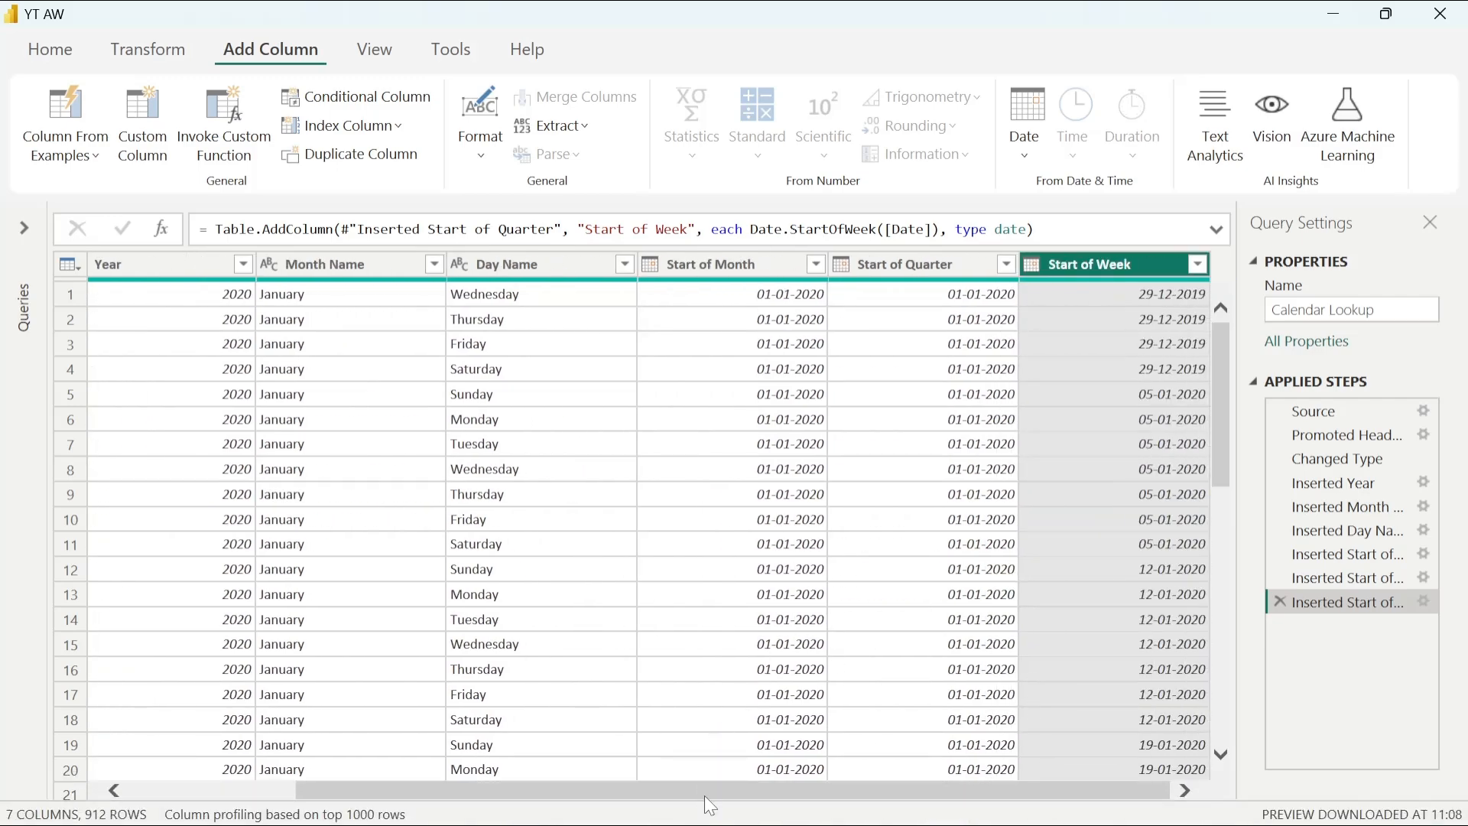
drag(705, 795, 575, 813)
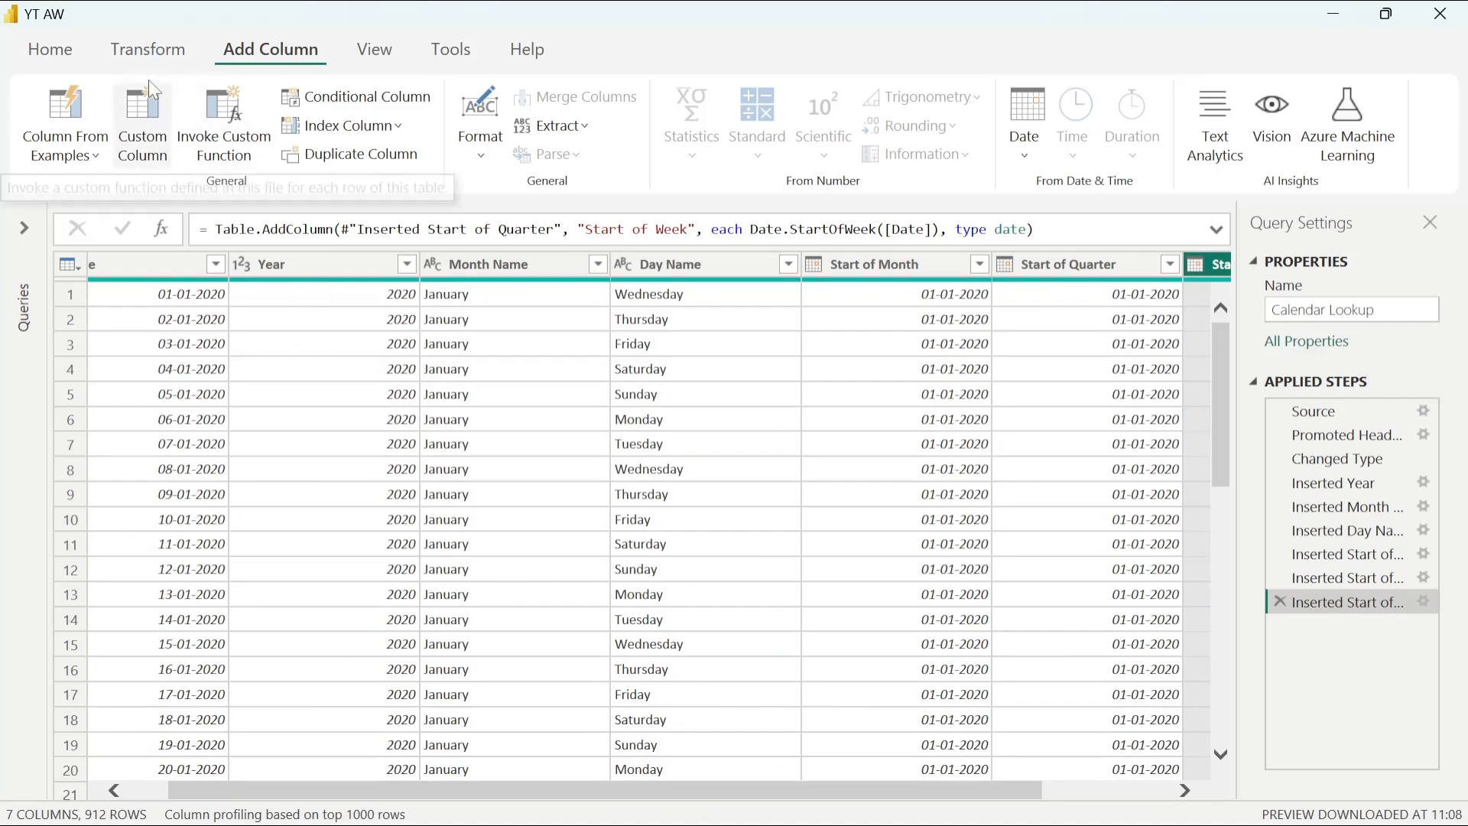
click(68, 53)
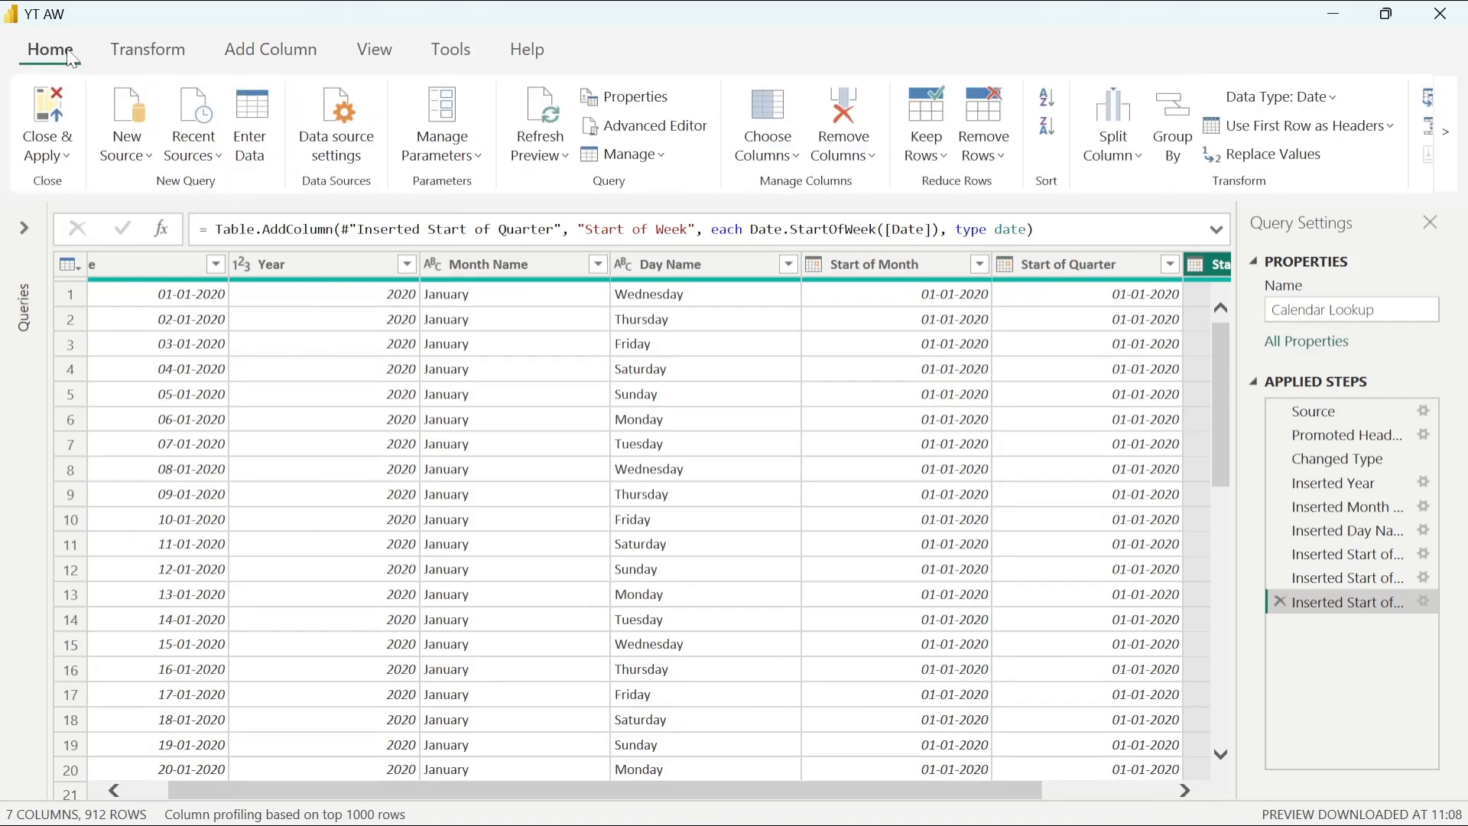
click(65, 114)
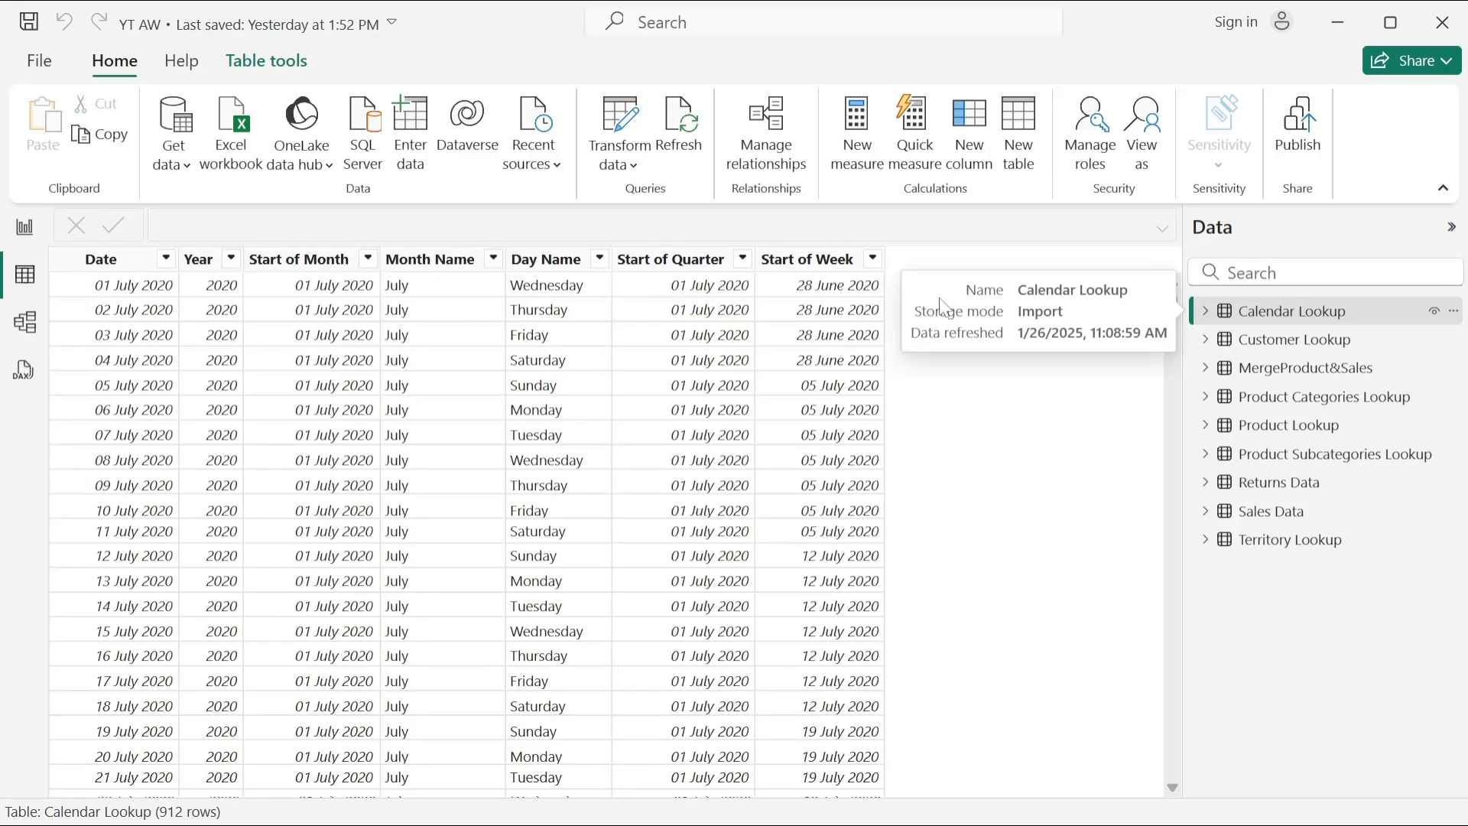
- Set the display format of the Date column in Calendar Lookup to *14-03-2001 (Short Date)
click(91, 260)
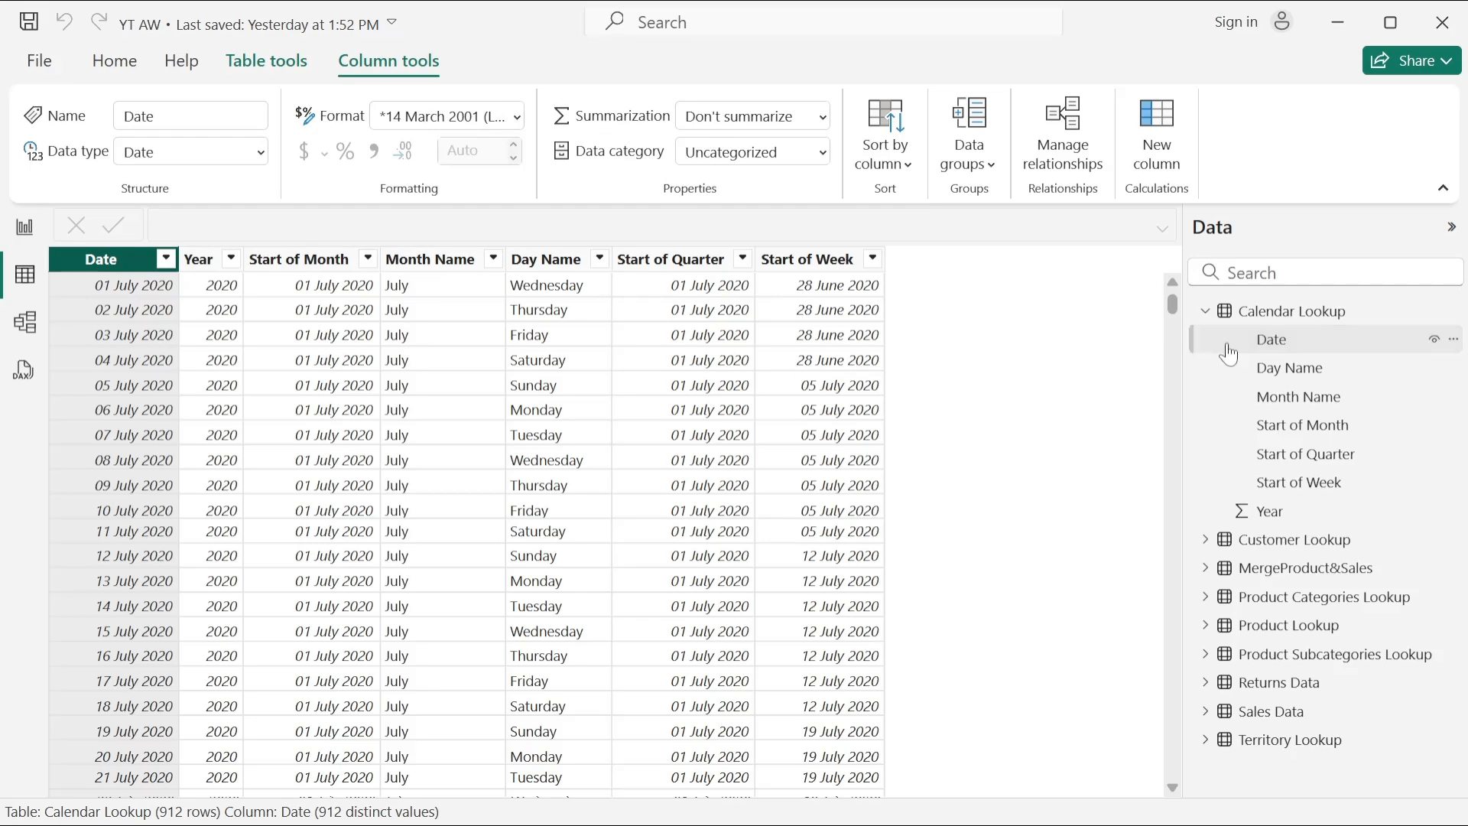
click(1327, 315)
click(1327, 315)
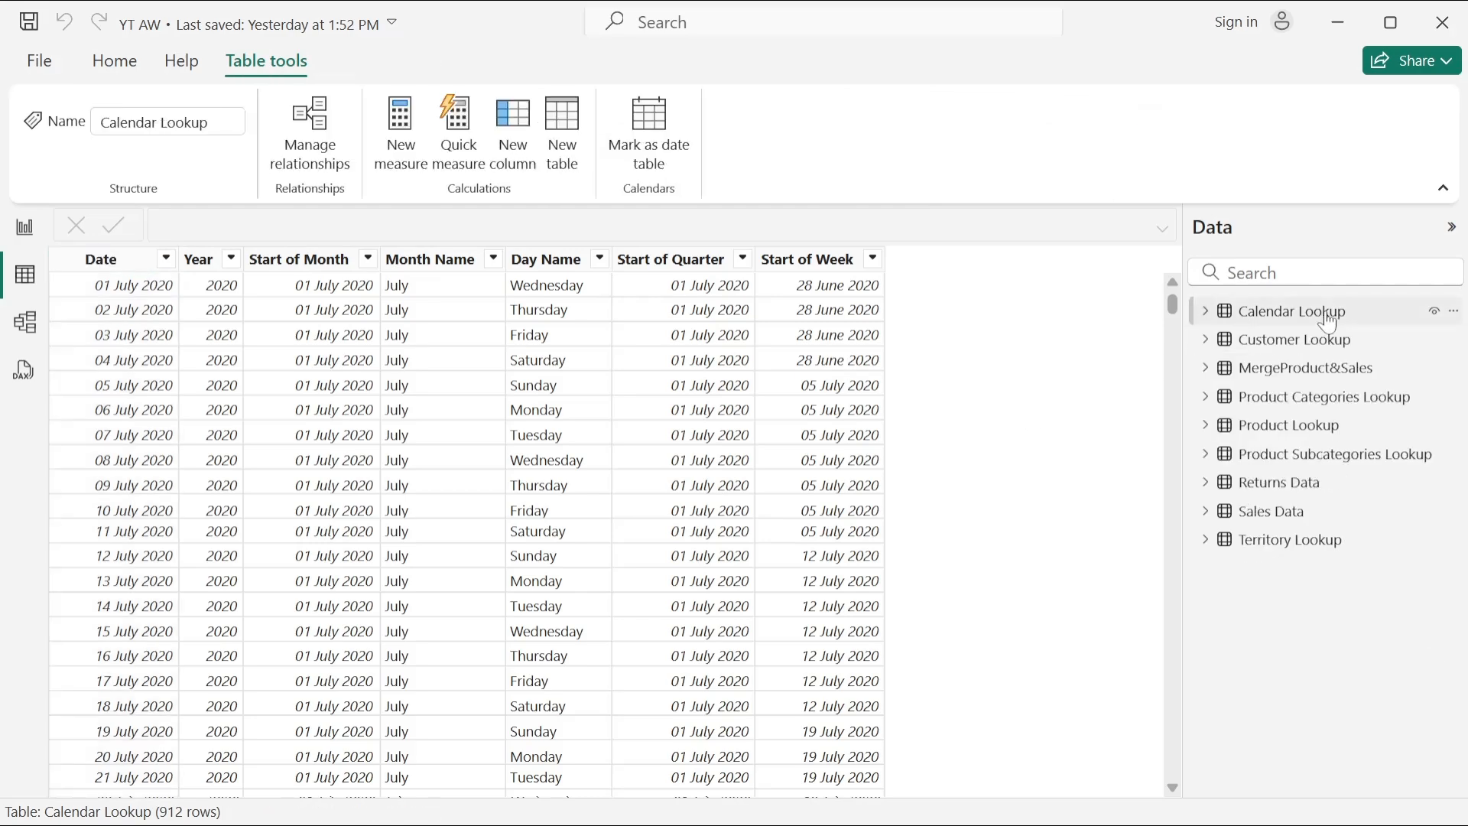
click(103, 264)
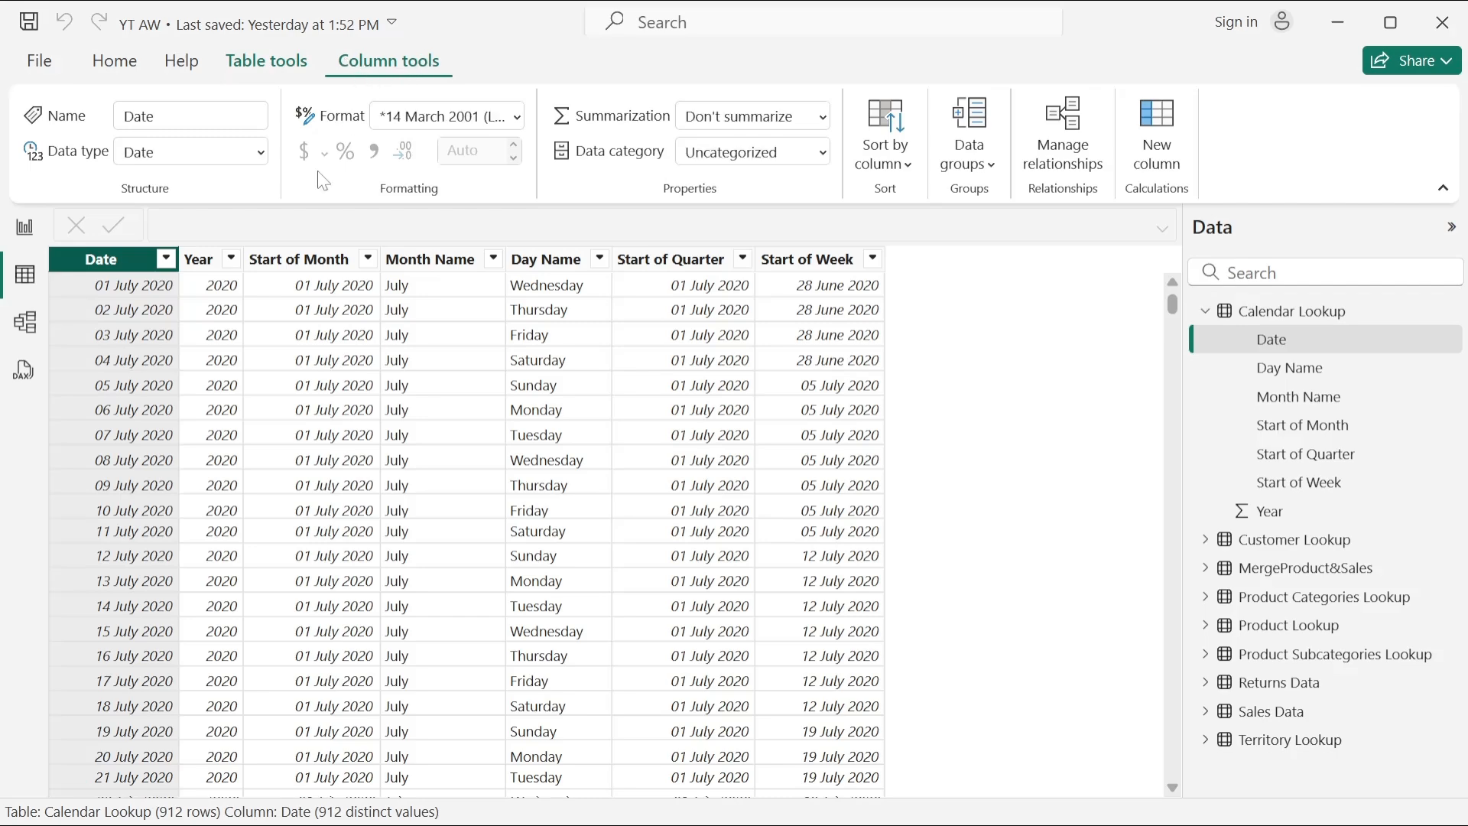
click(1304, 315)
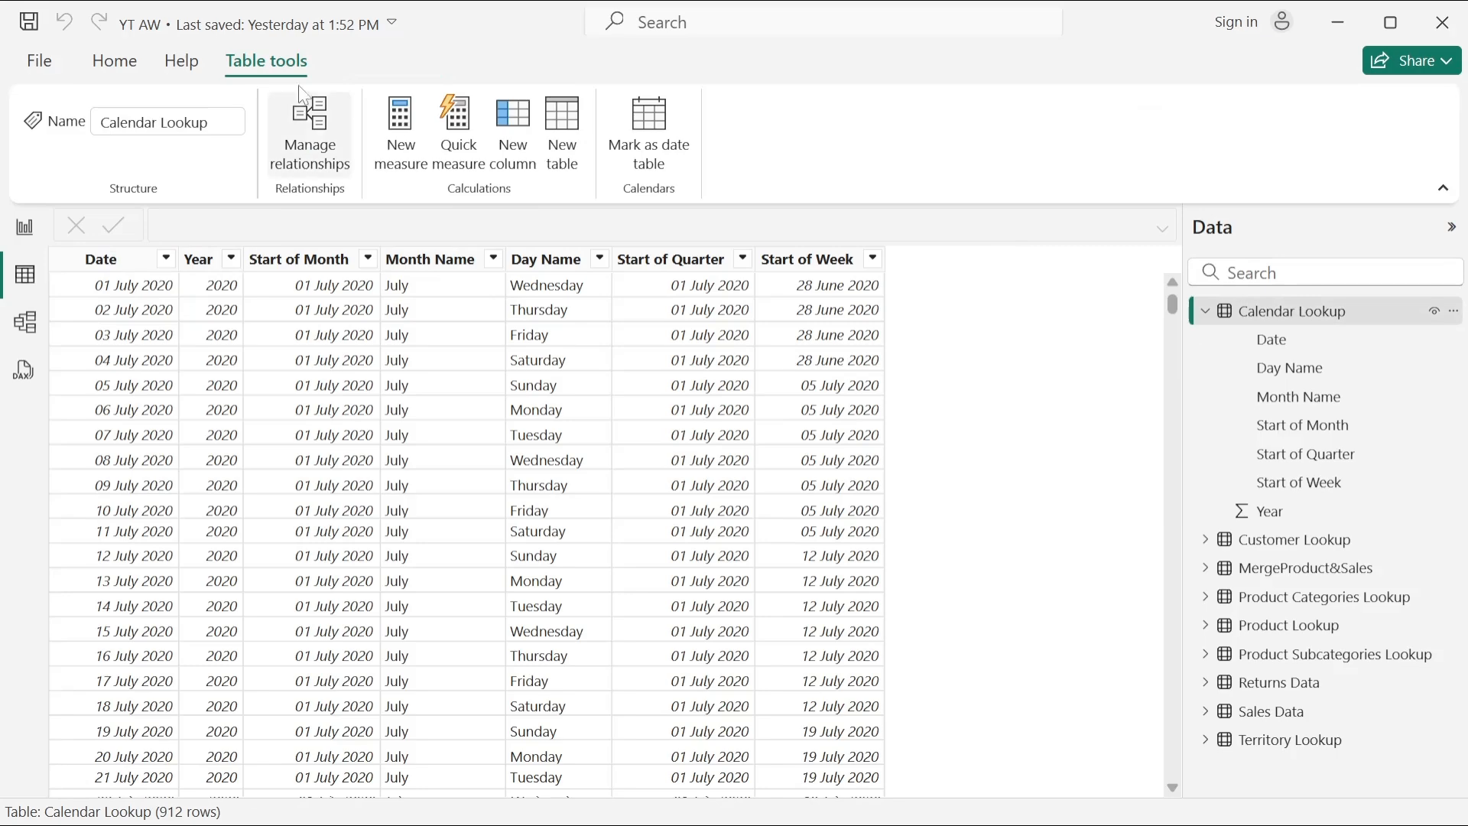
click(112, 264)
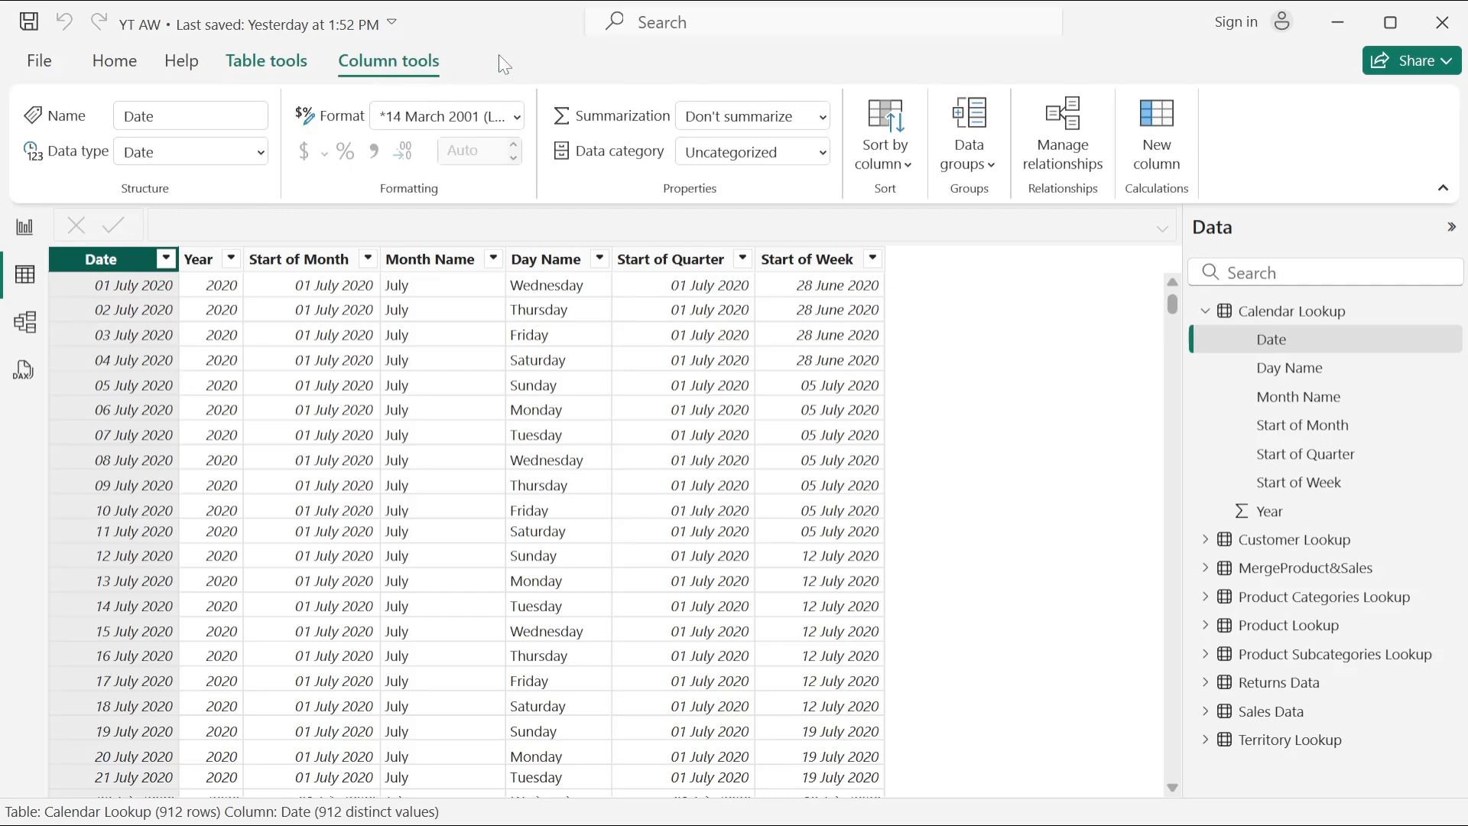
click(519, 118)
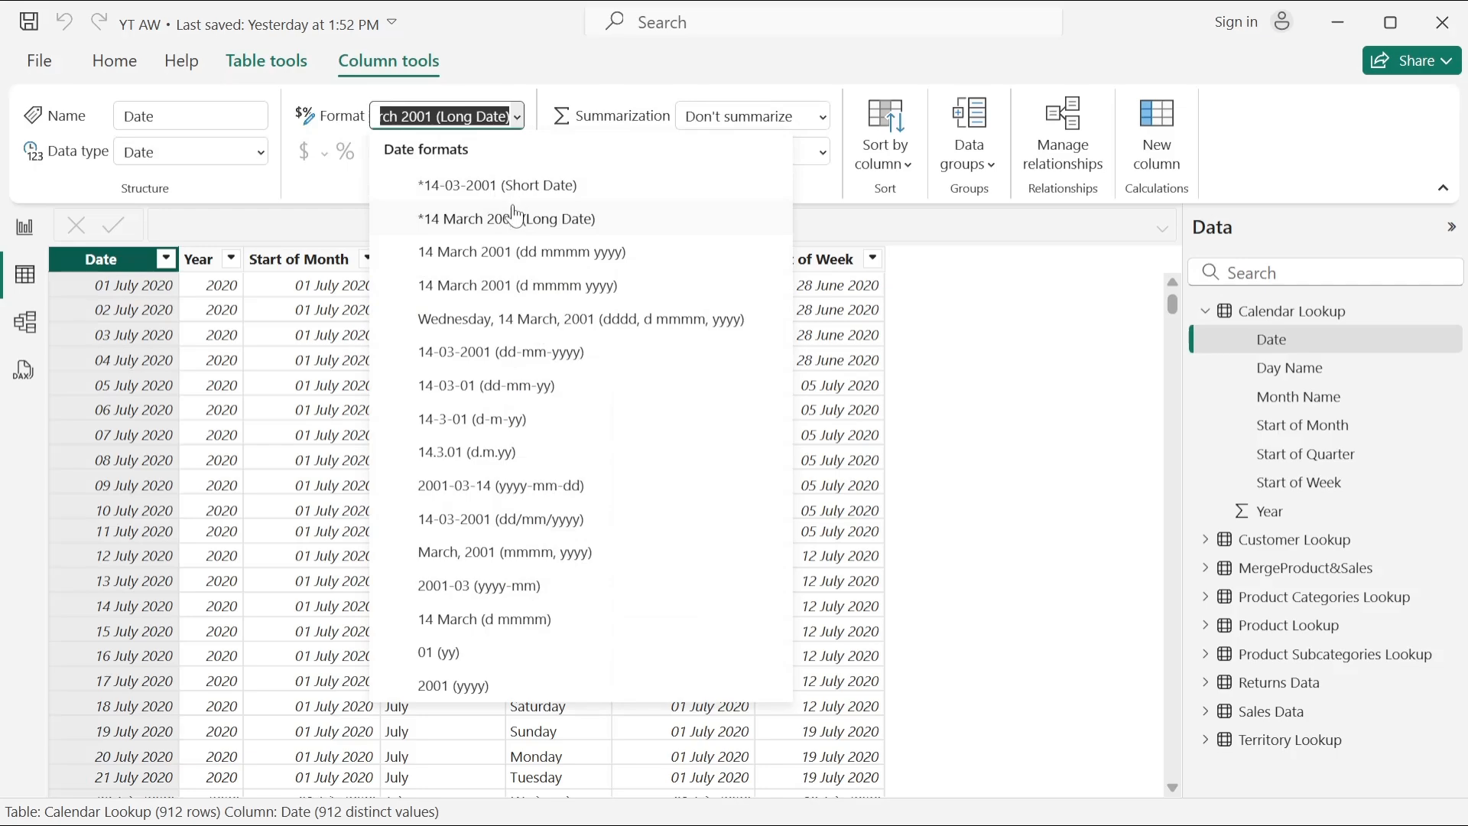
click(536, 190)
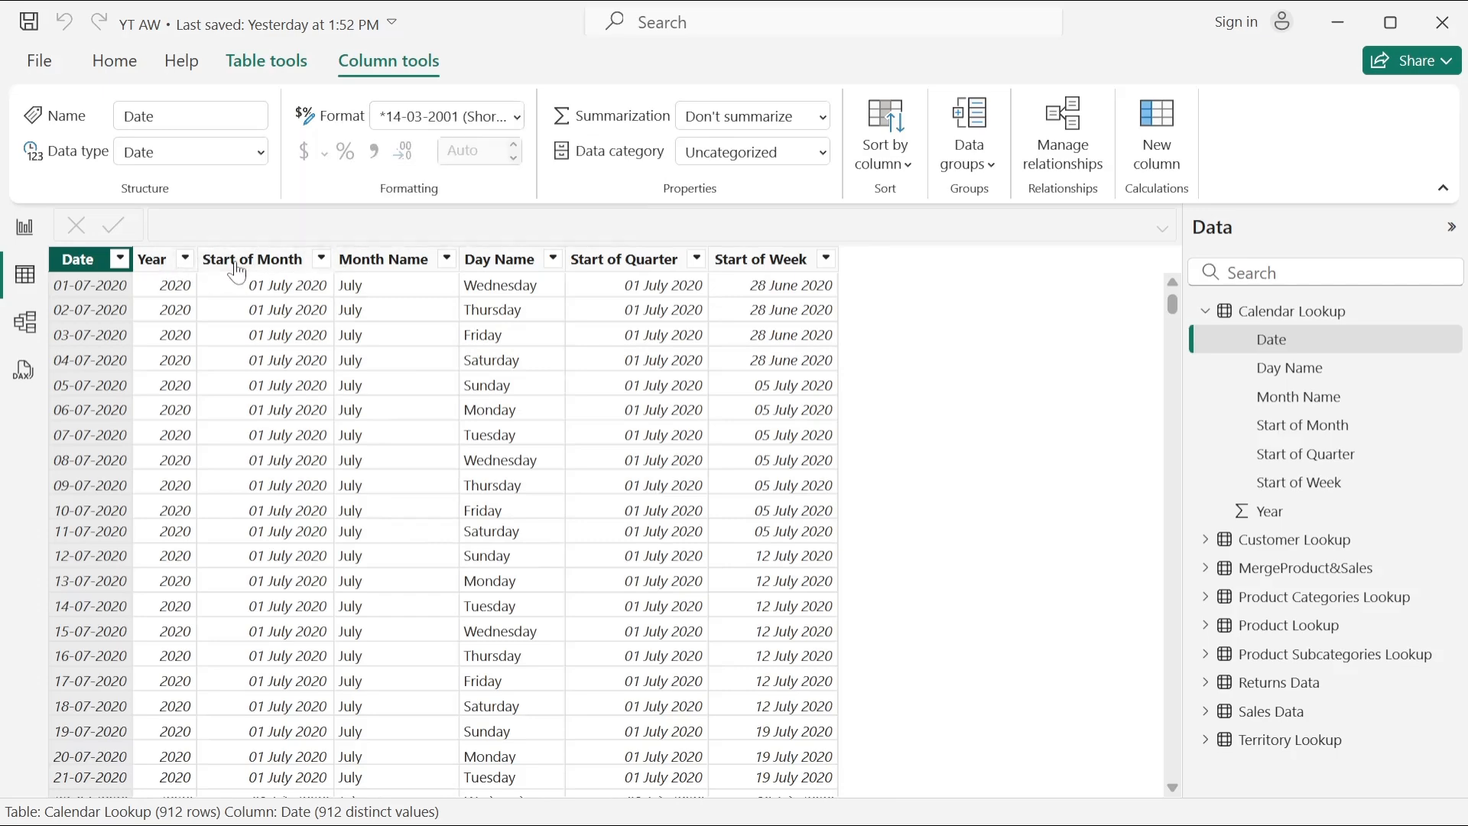
- Format the Start of Month, Start of Quarter and Start of Week columns as *14-03-2001 (Short Date)
click(237, 264)
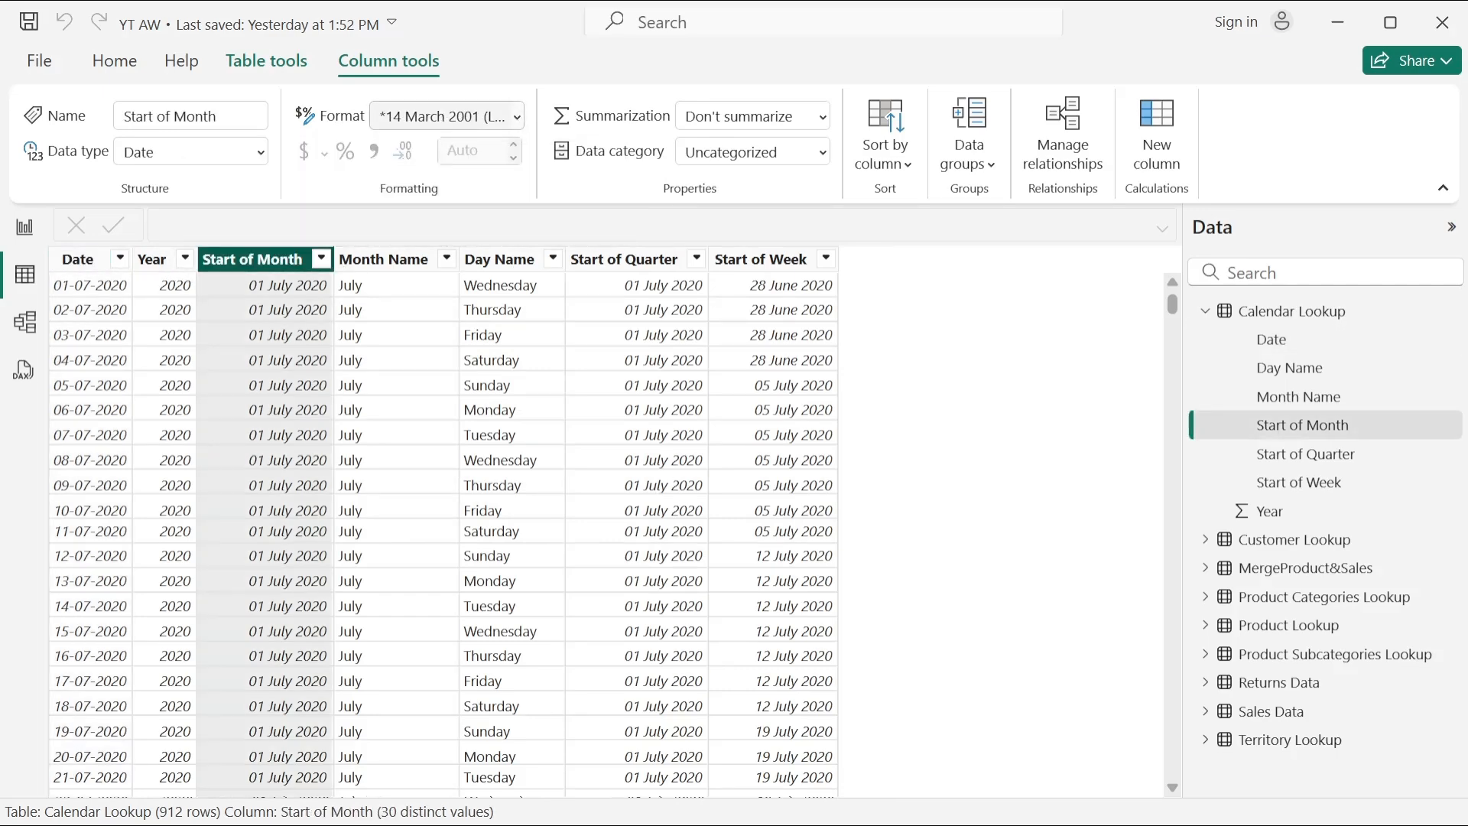
click(518, 122)
click(474, 203)
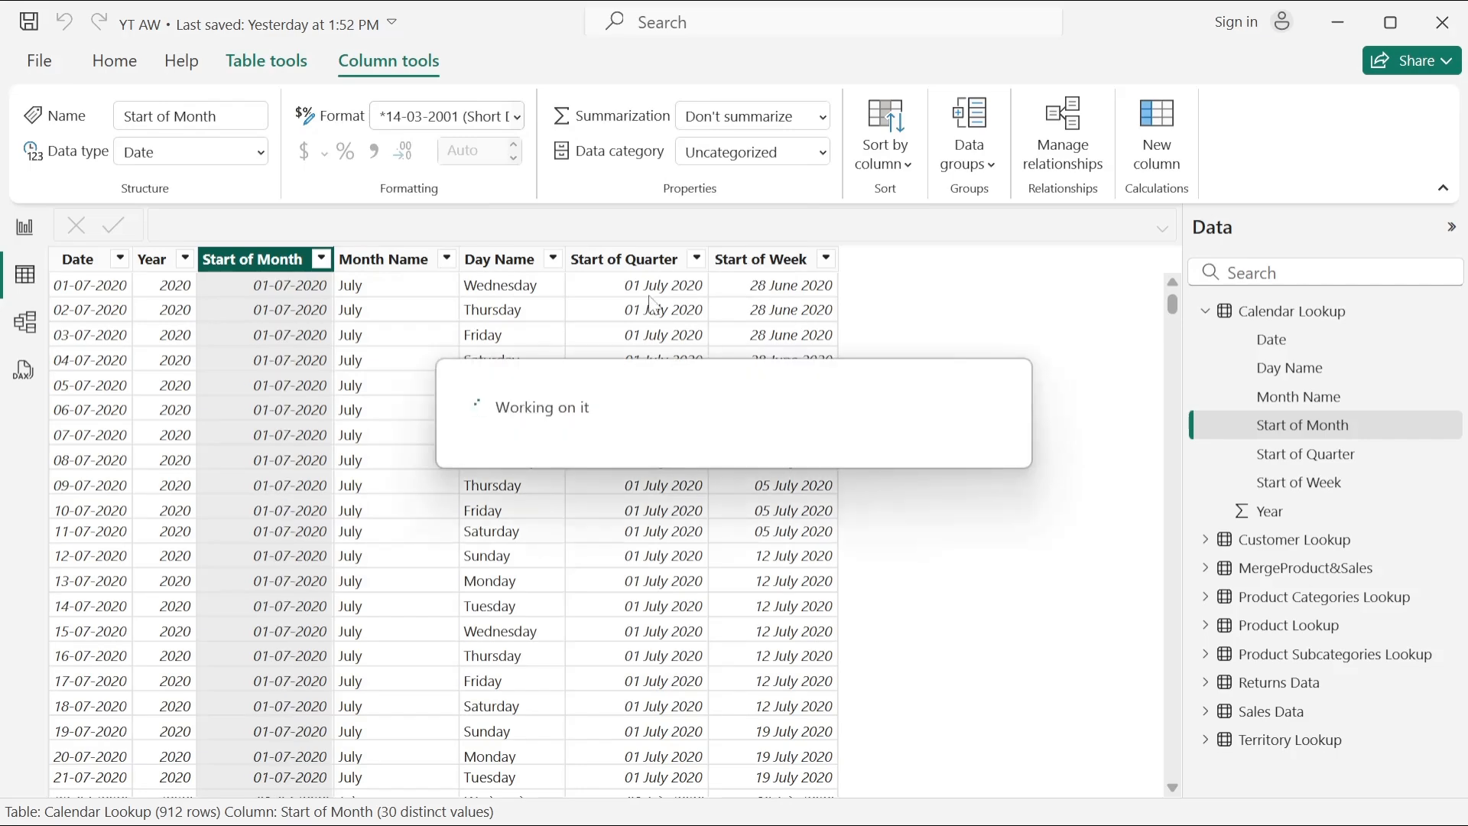
click(619, 268)
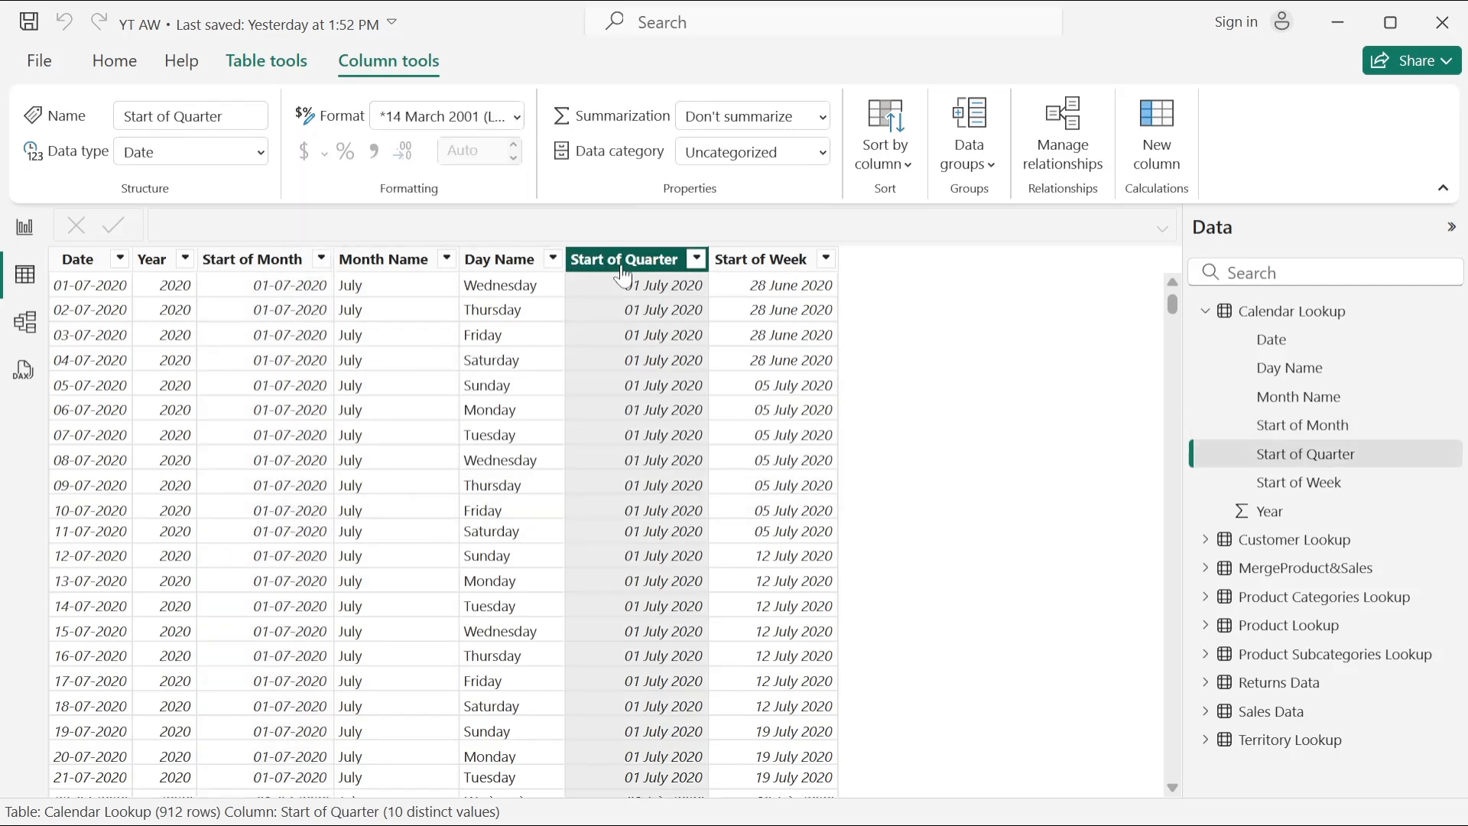
click(517, 118)
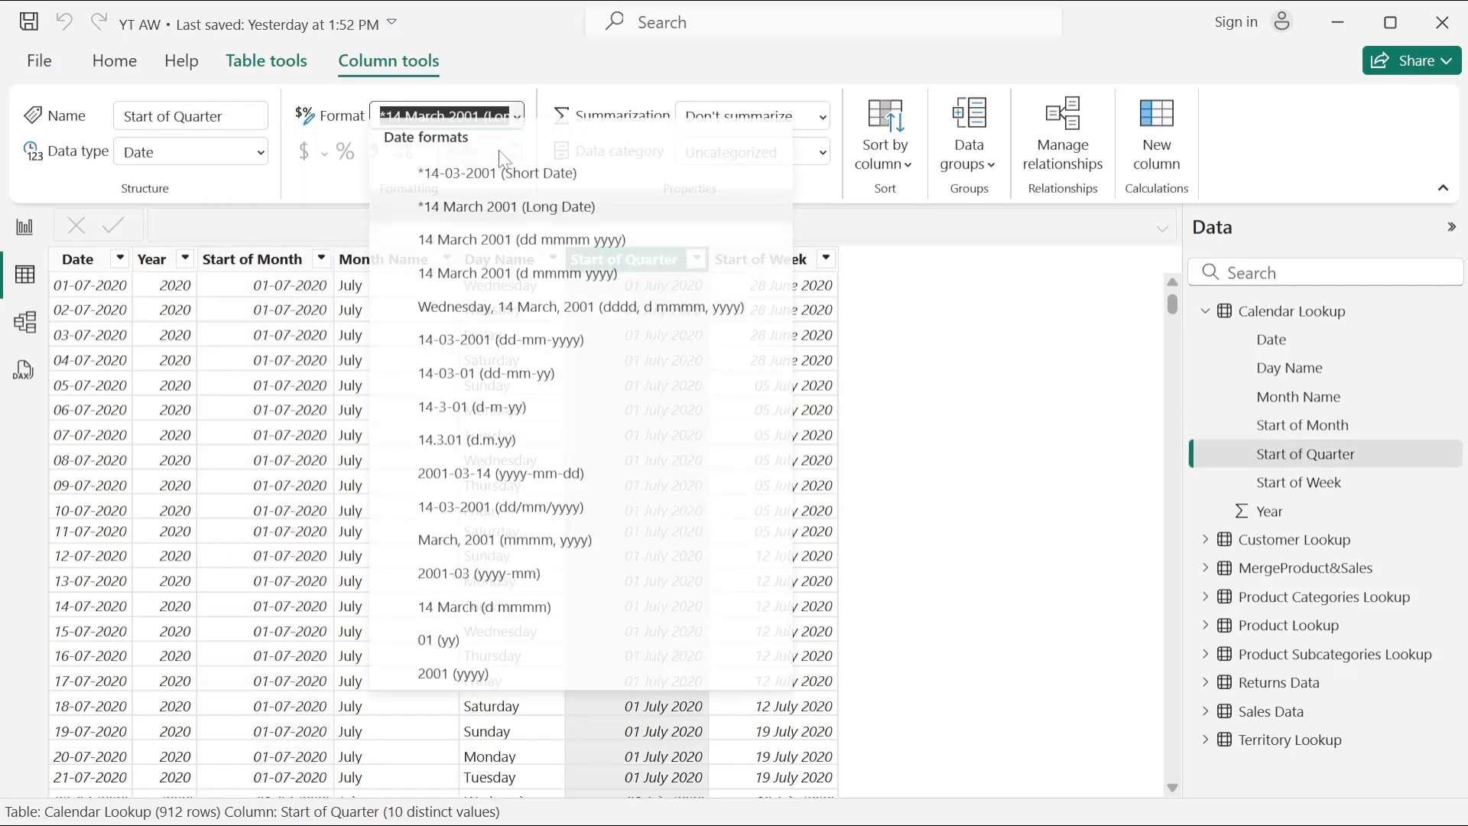
click(498, 191)
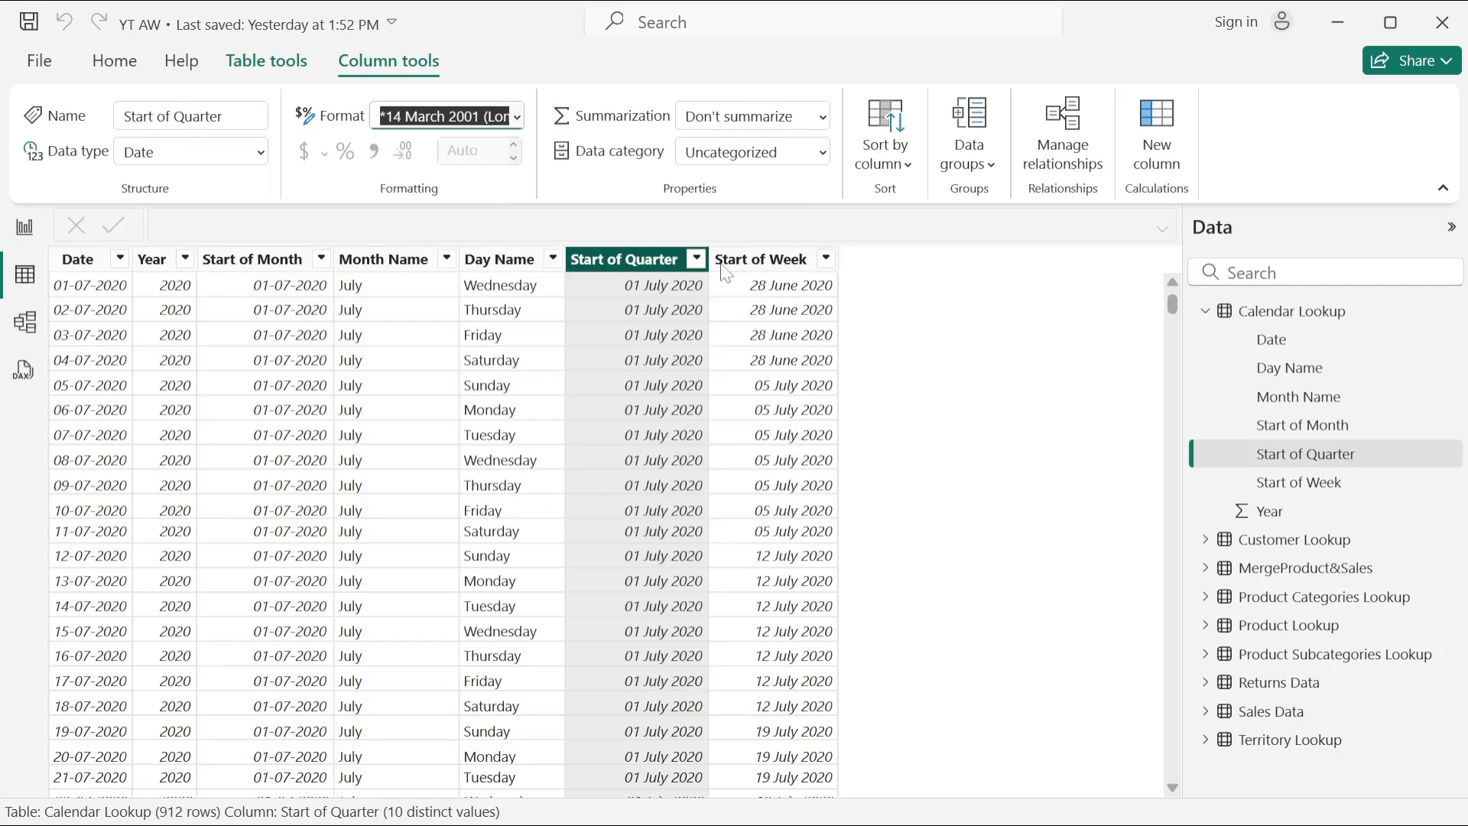
click(766, 260)
click(518, 119)
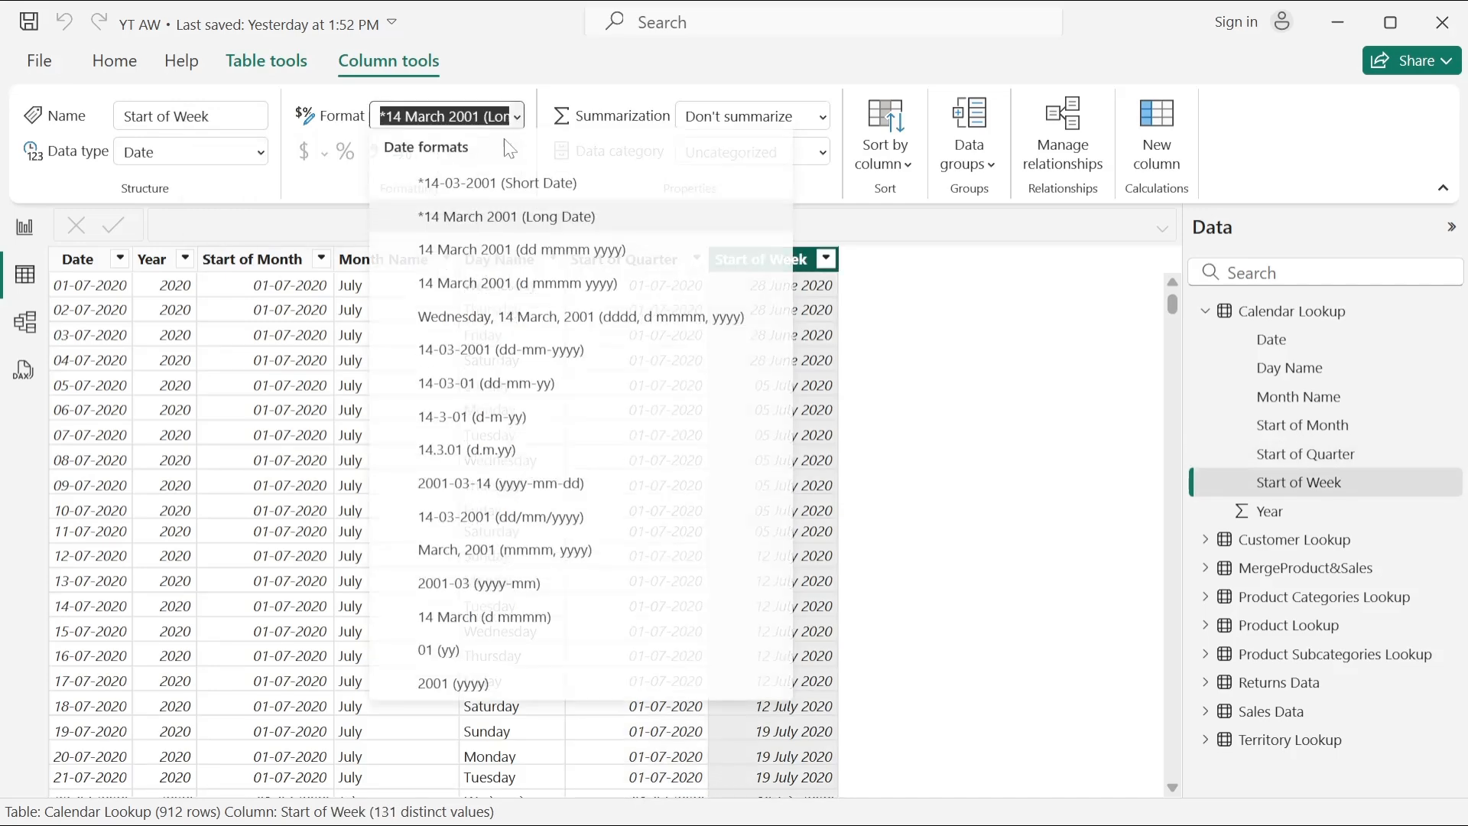
click(473, 191)
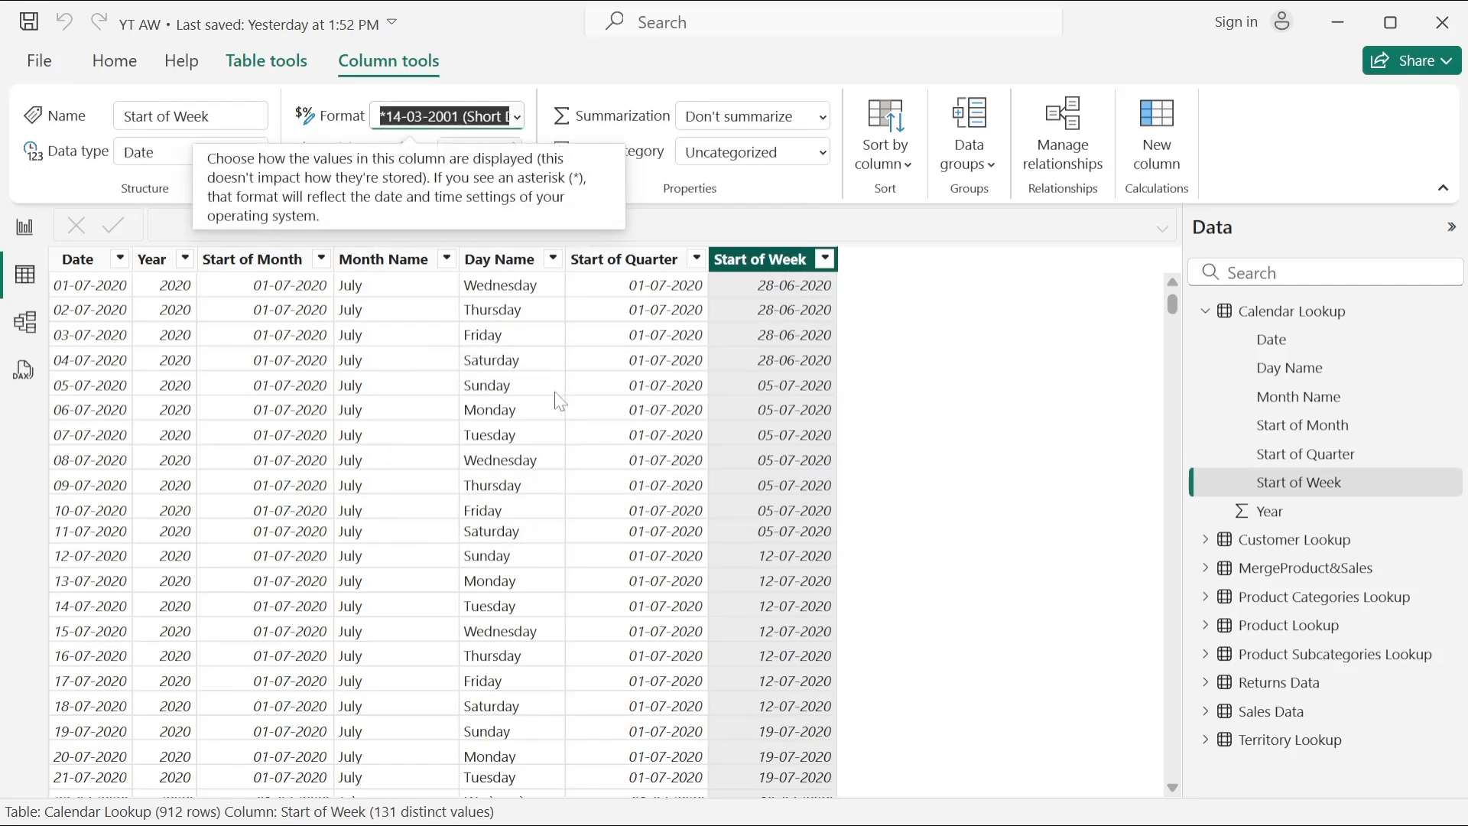
- Set the default summarization of the Year column in Calendar Lookup to Don't summarize
click(1285, 525)
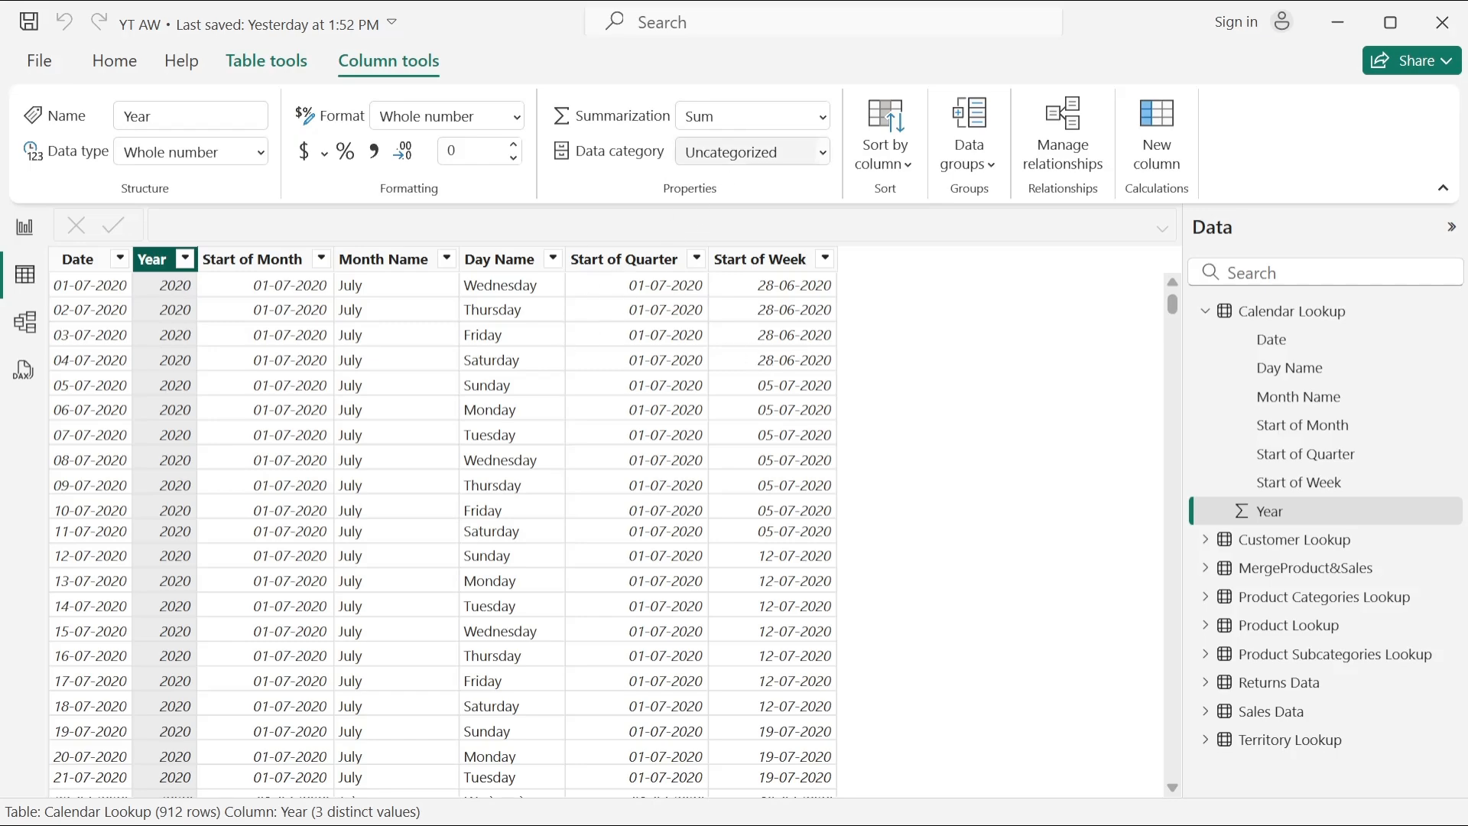
click(824, 118)
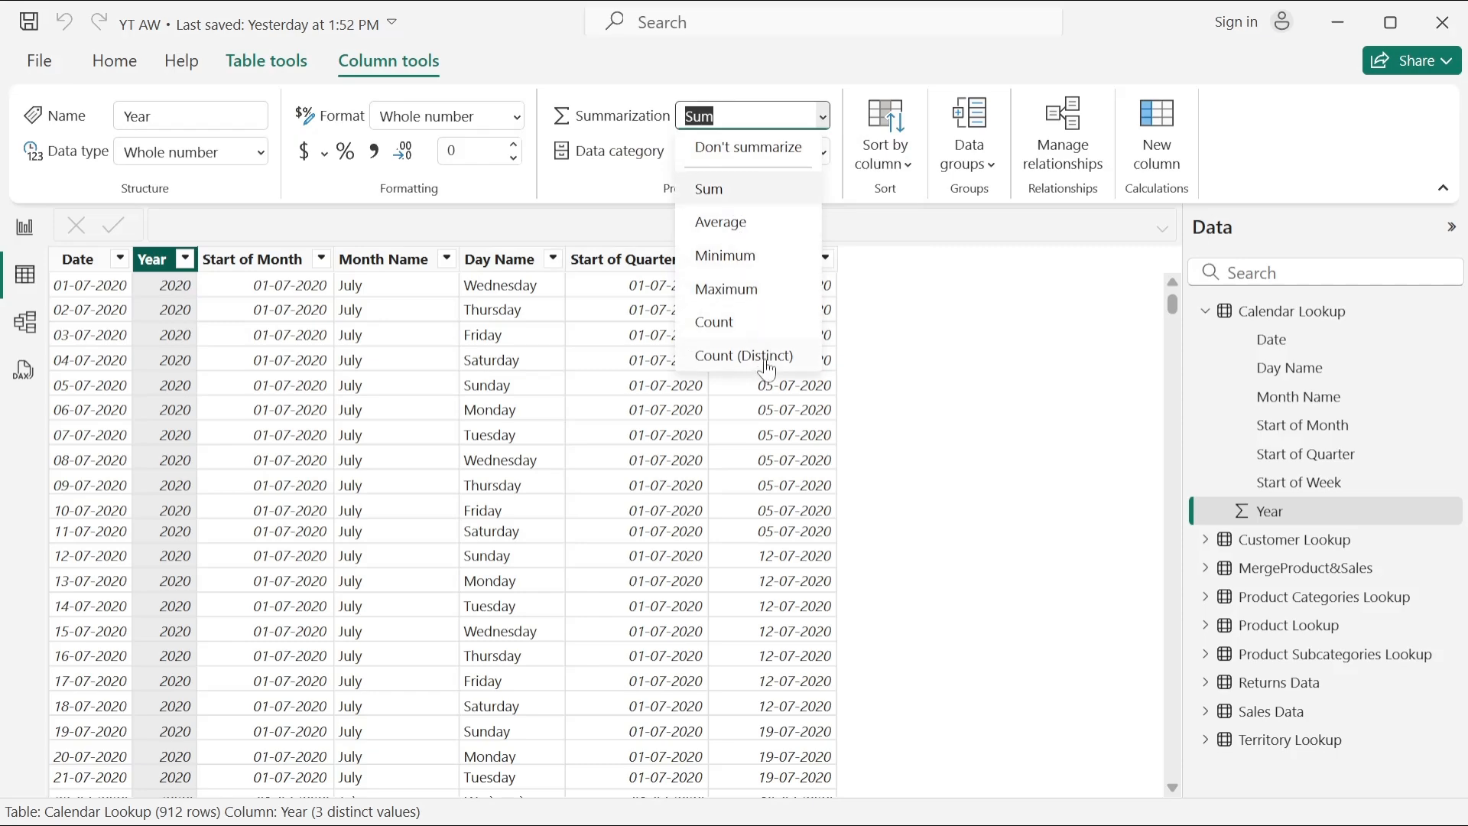
click(764, 151)
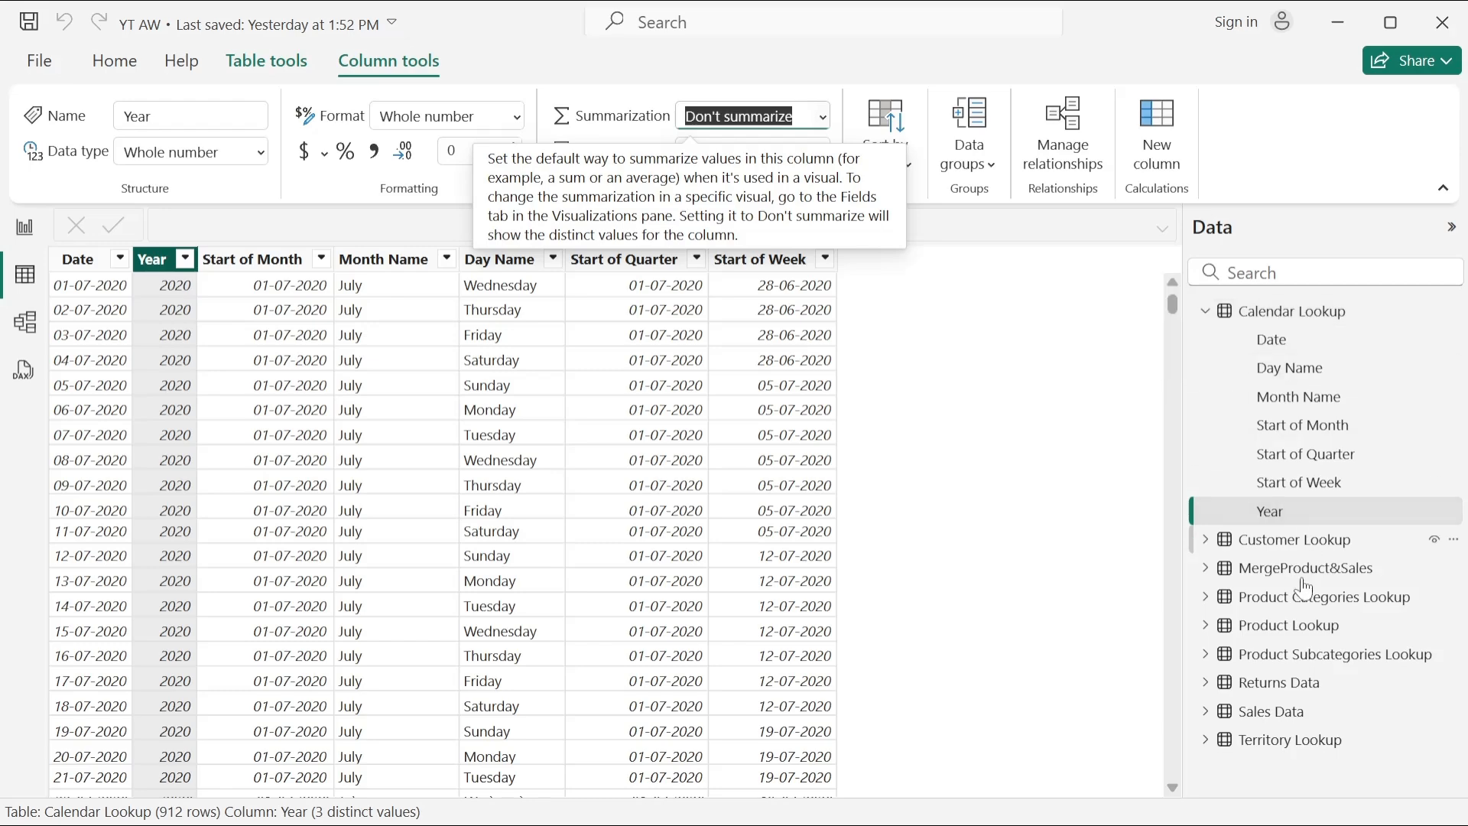
click(1028, 573)
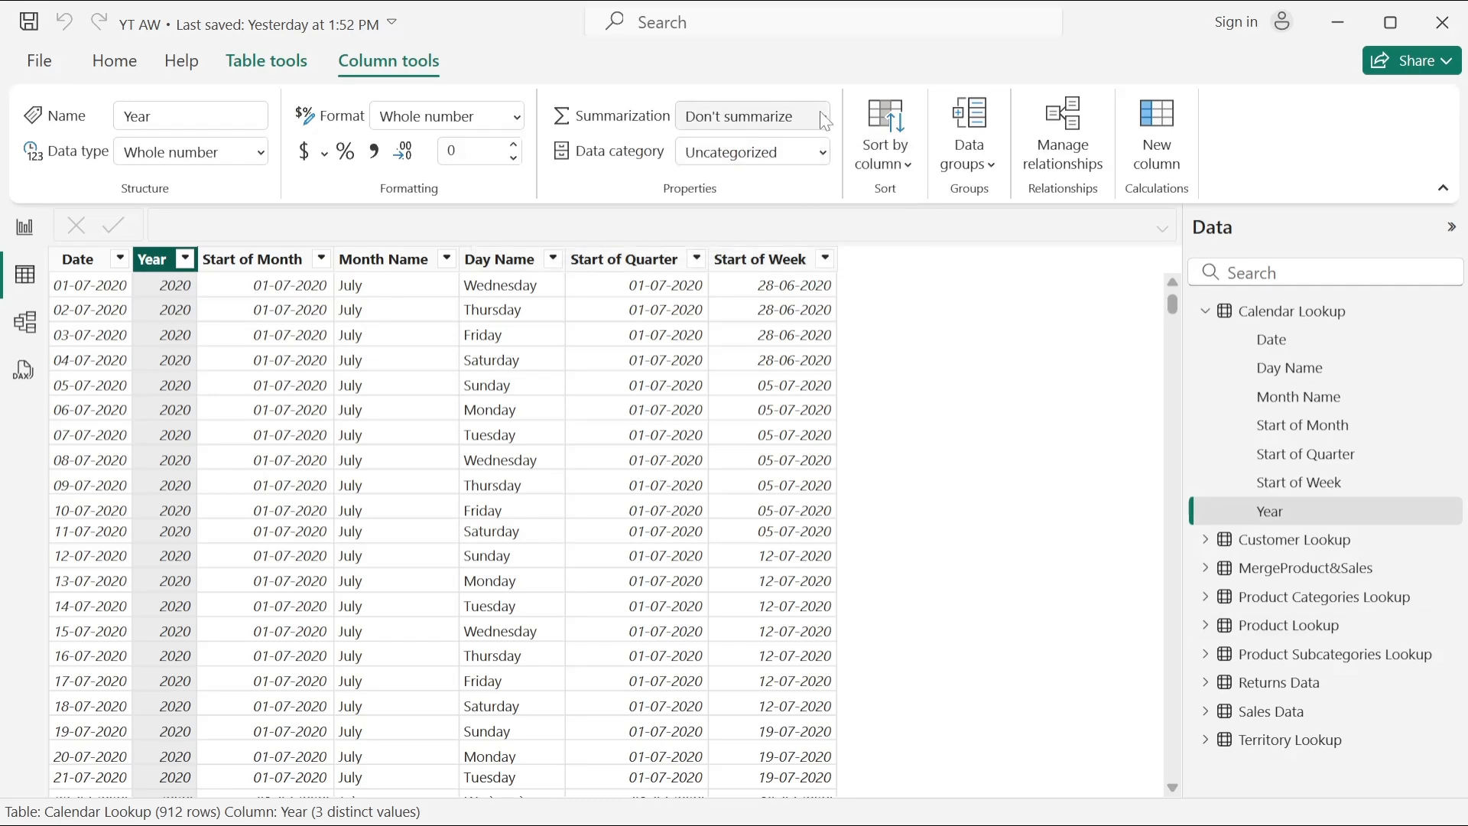
click(1251, 517)
- Collapse the Calendar Lookup field list, select the whole table and return to the general data commands
click(1207, 315)
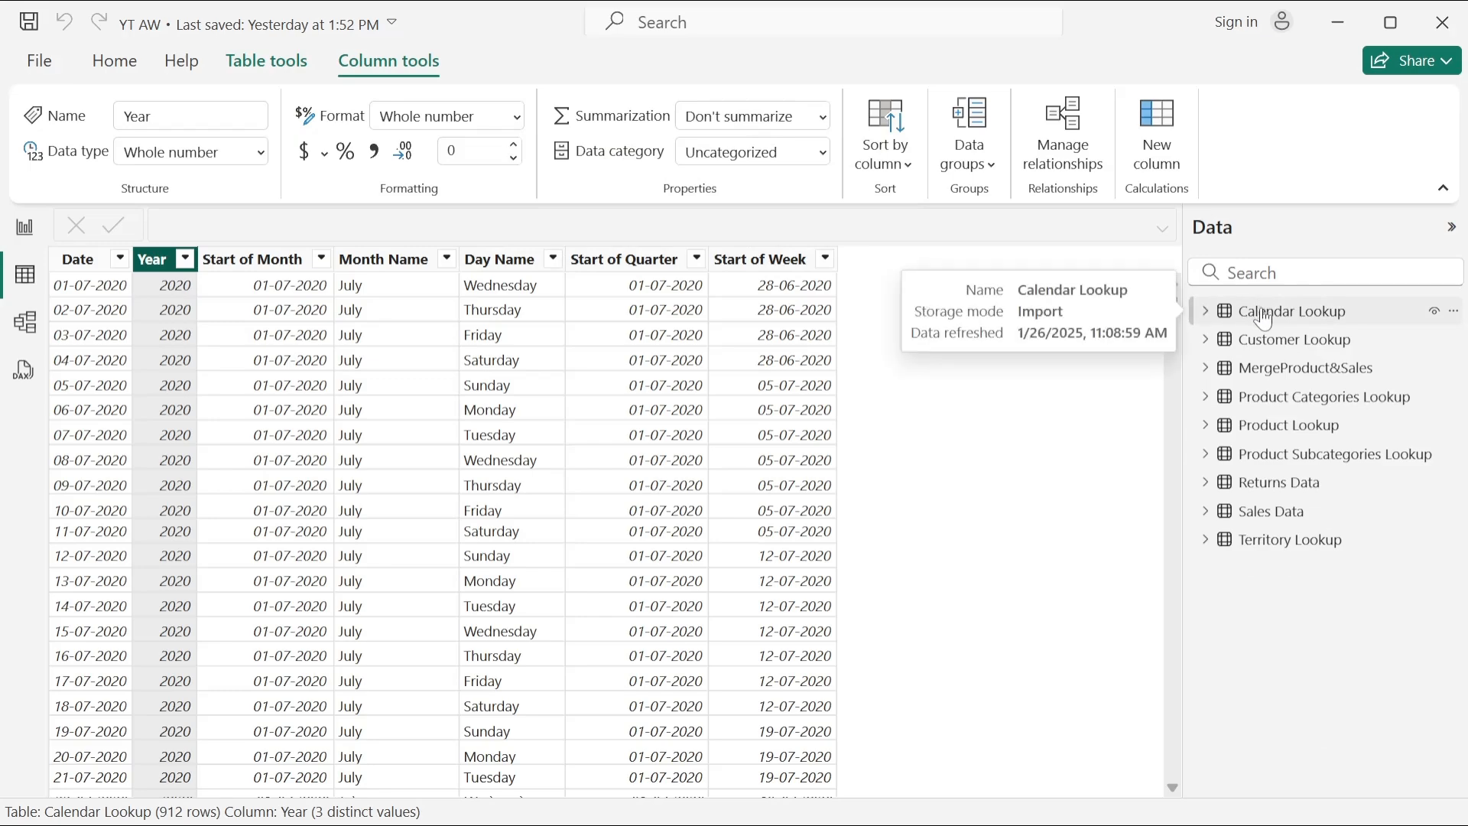
click(1264, 317)
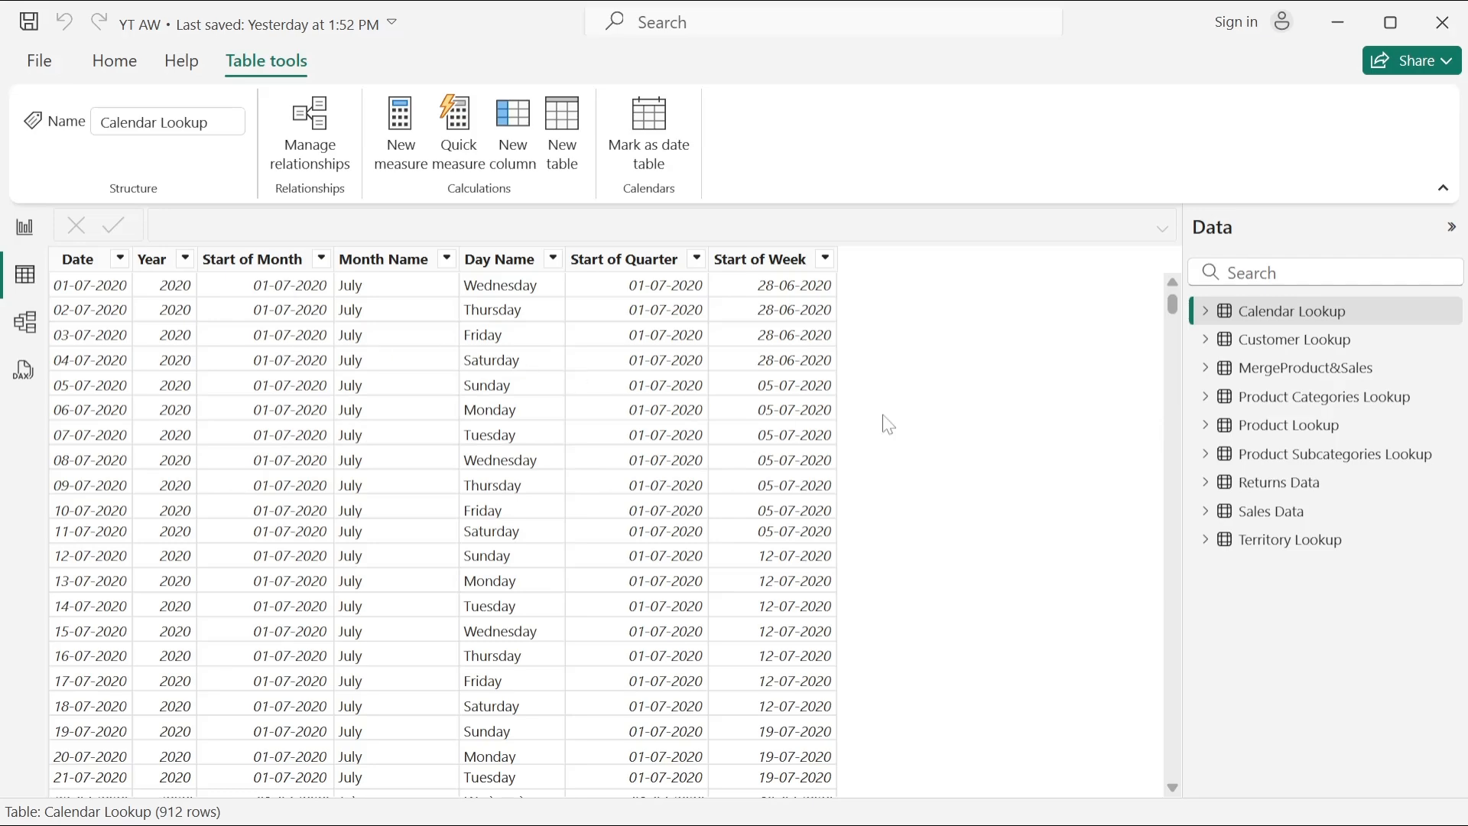
click(112, 70)
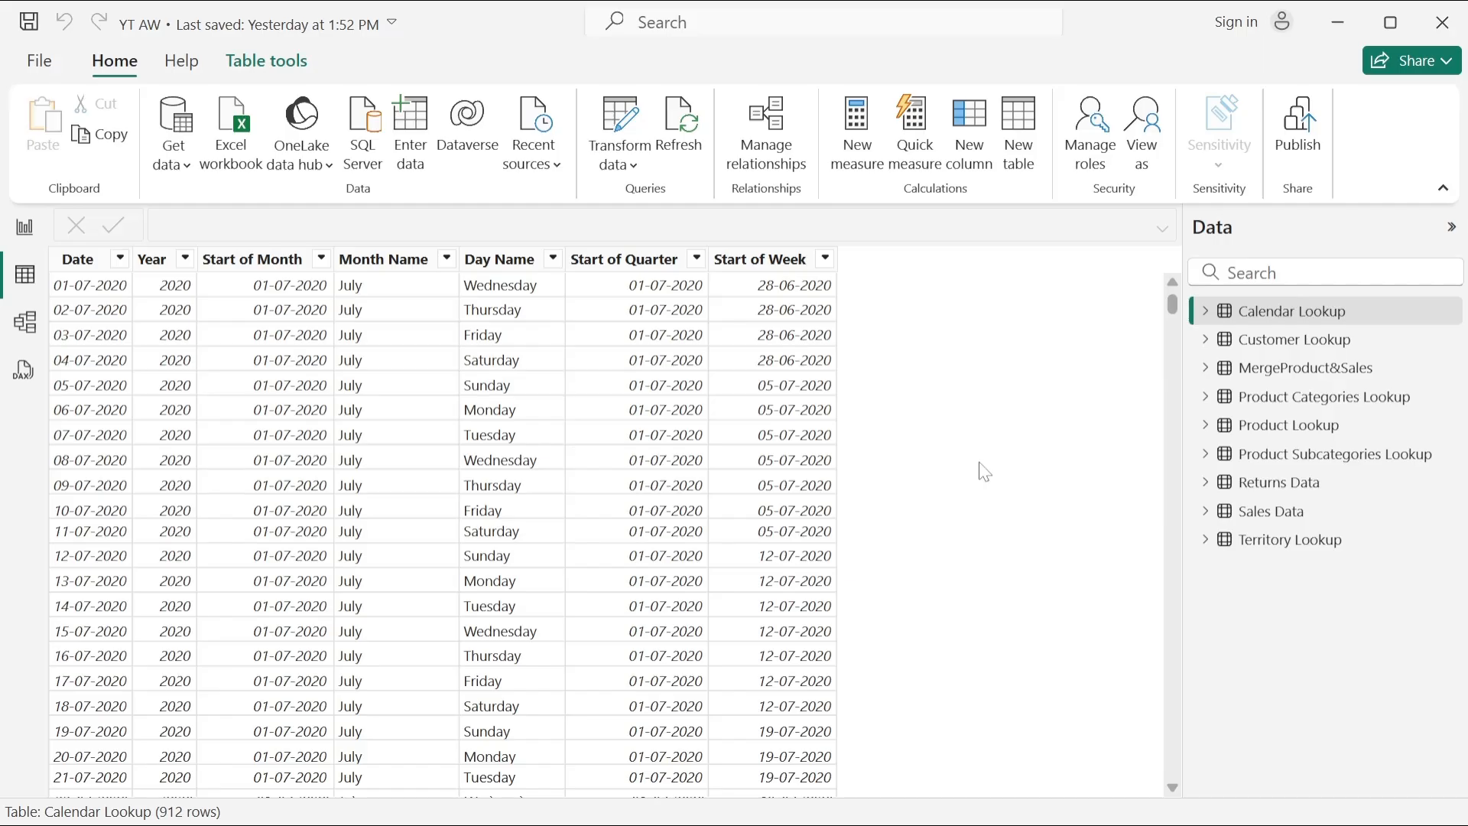
- Switch to OBS, open a windowed projector for the My Viedo Capturing source and shrink its window
key(alt+Tab)
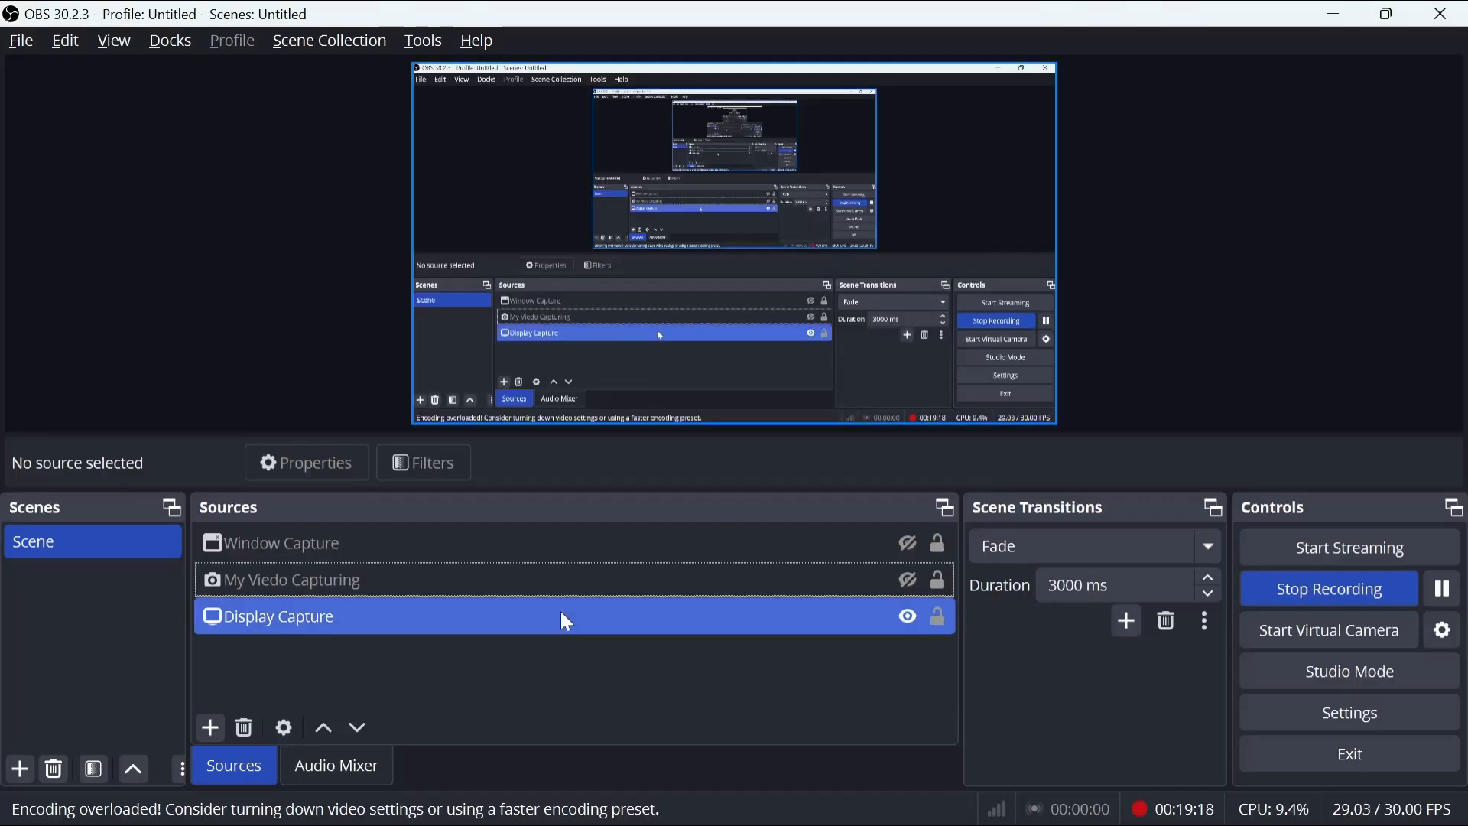
right_click(632, 583)
click(746, 744)
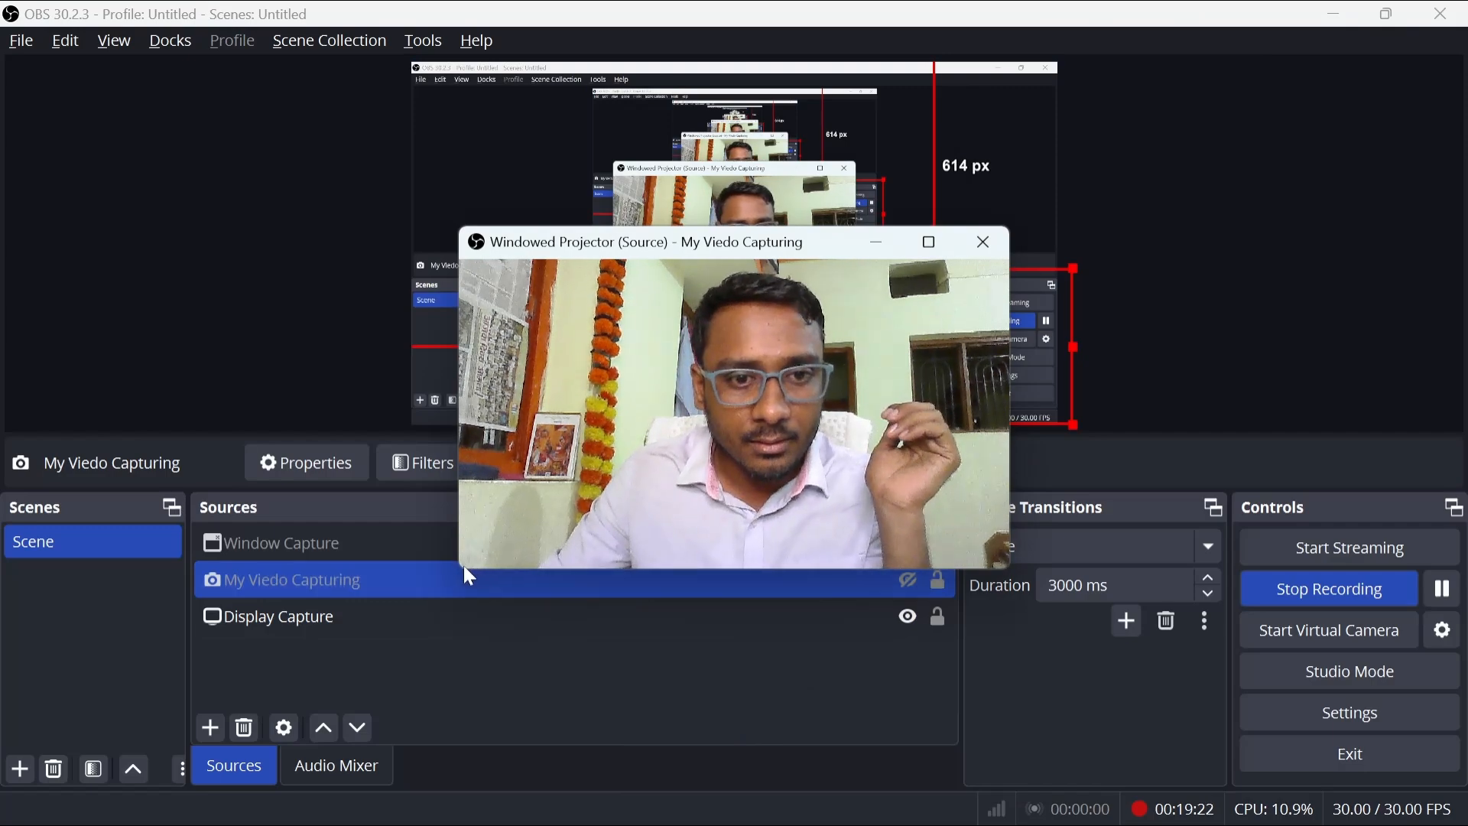
drag(457, 570, 747, 407)
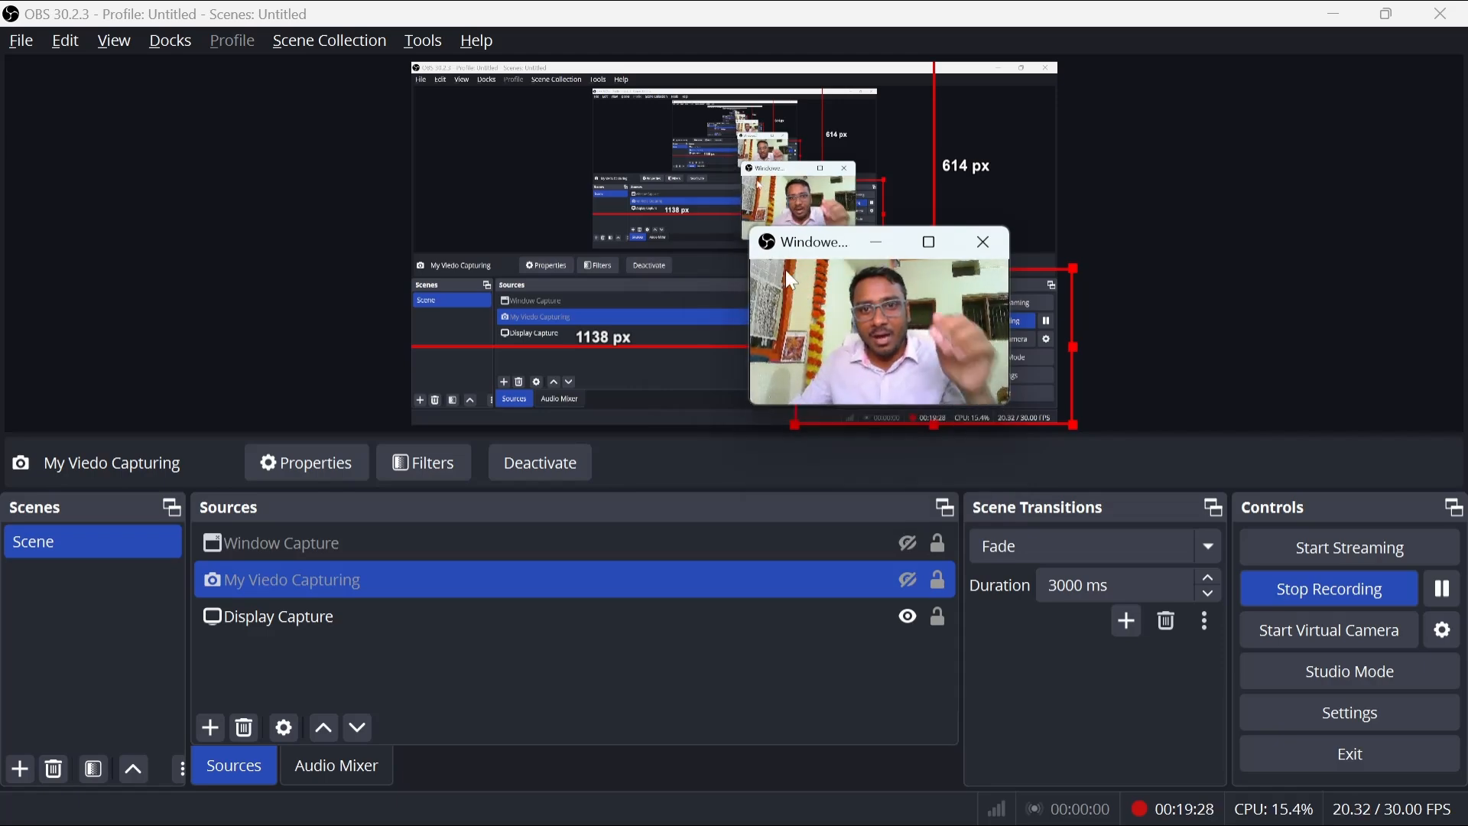